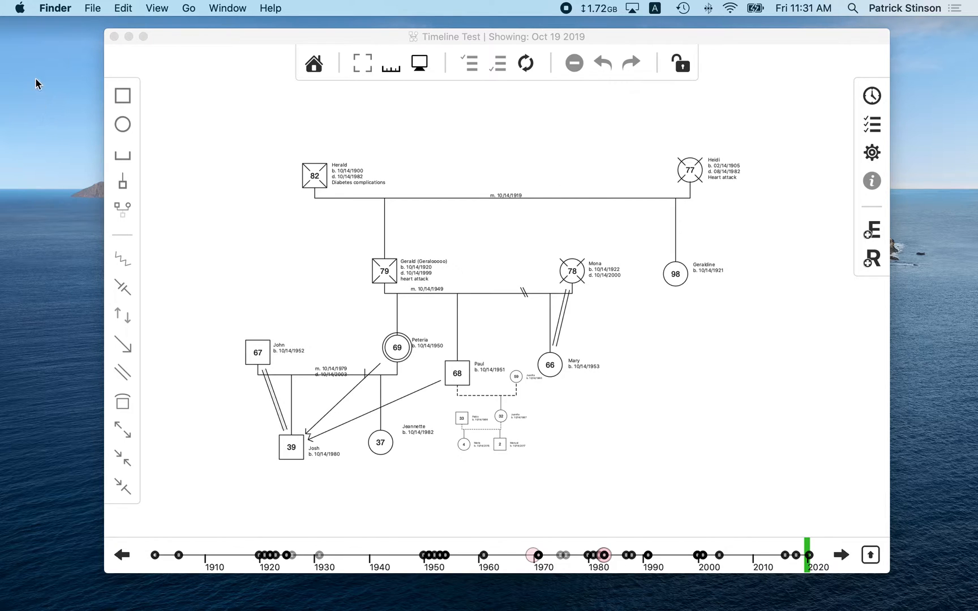
# - Examine the second-generation husband's symbol and the marriage line of the couple married in 1949 up close
pyautogui.click(844, 39)
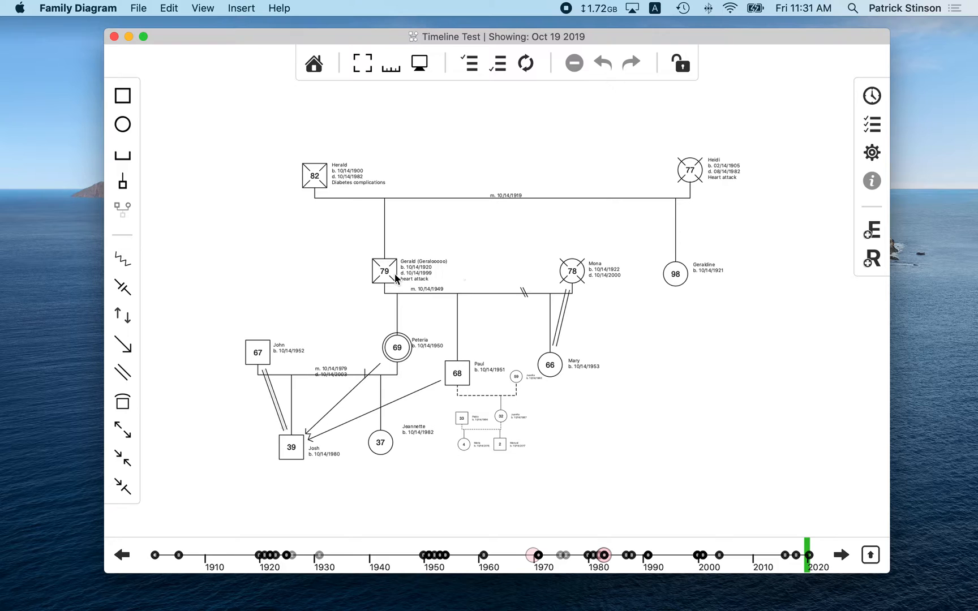
pyautogui.scroll(10, 395, 275)
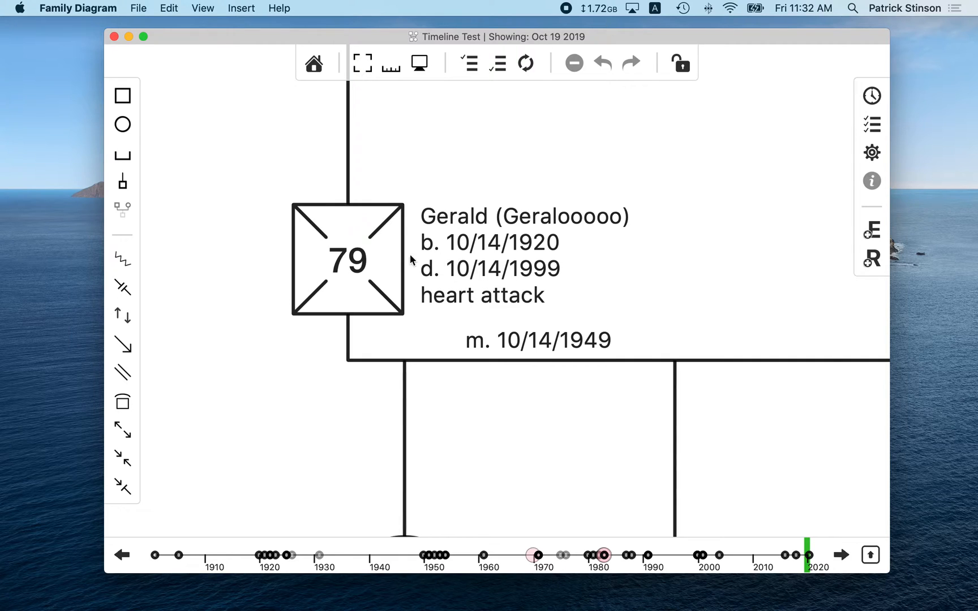
pyautogui.click(348, 268)
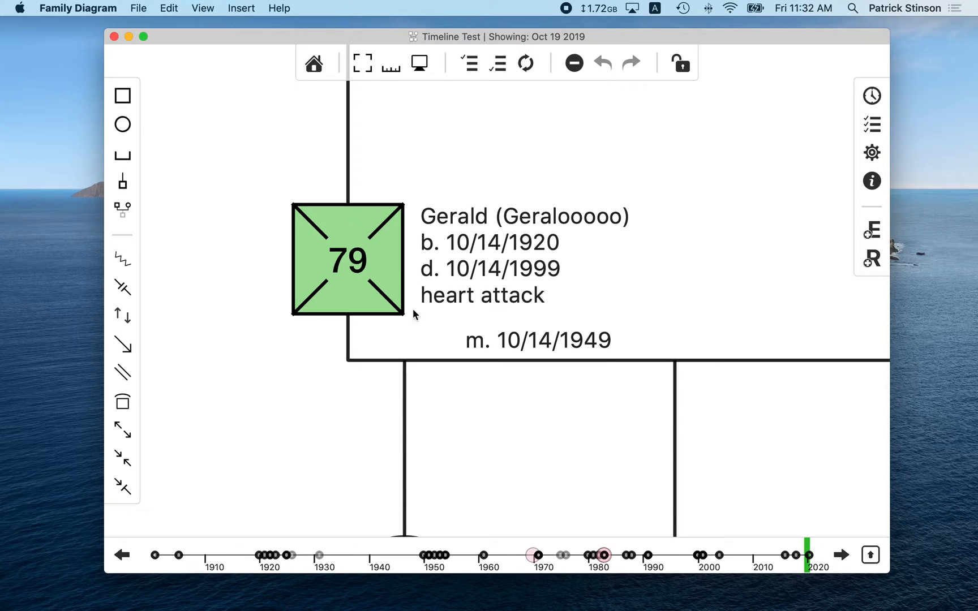
pyautogui.click(663, 313)
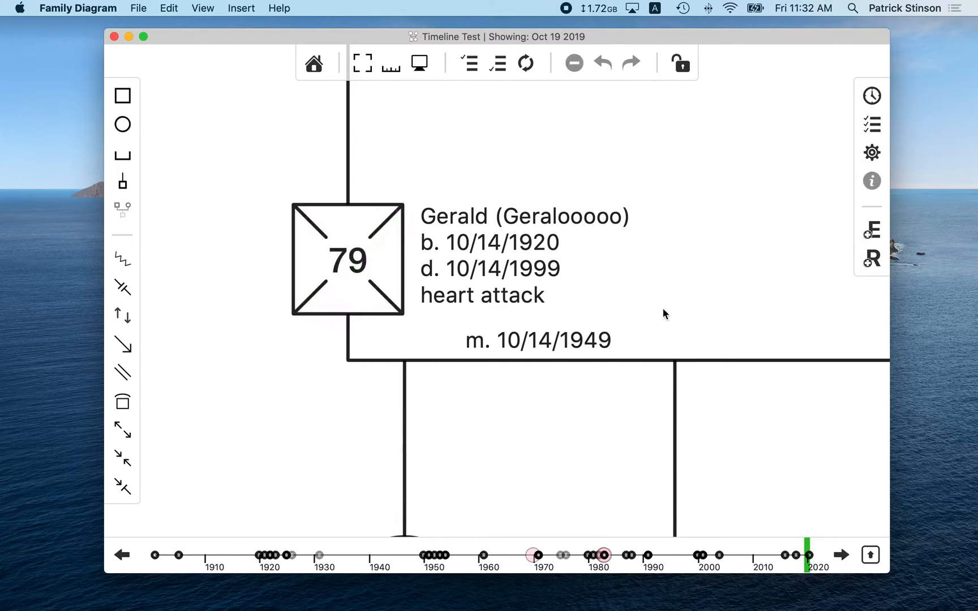
pyautogui.moveTo(663, 311); pyautogui.dragTo(495, 261)
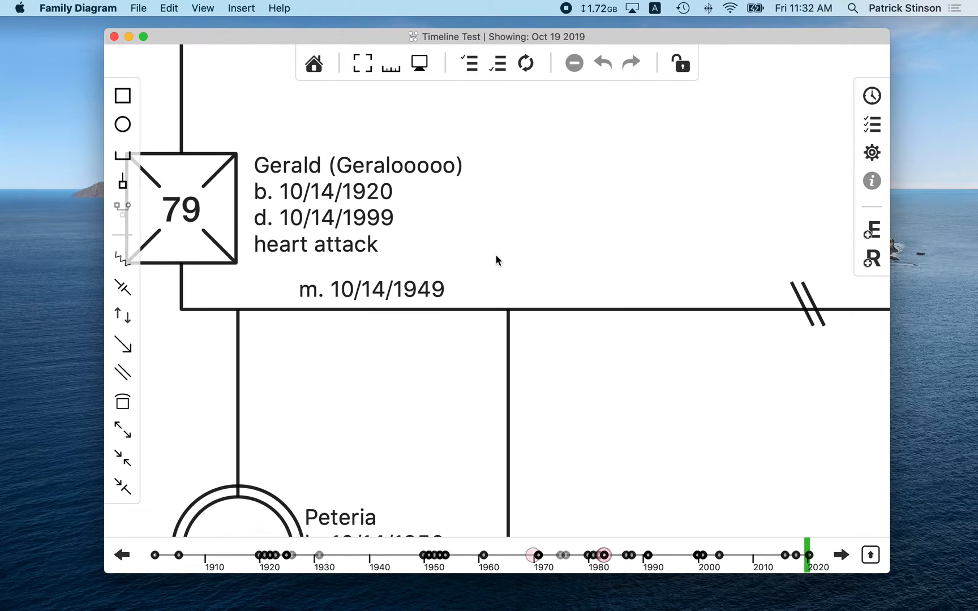
pyautogui.click(391, 310)
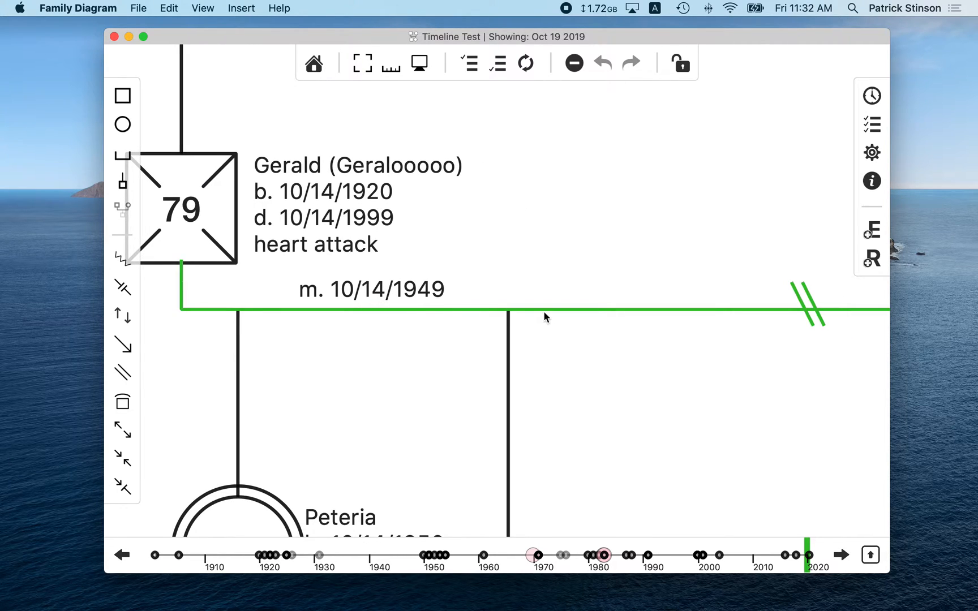
pyautogui.scroll(-5, 543, 311)
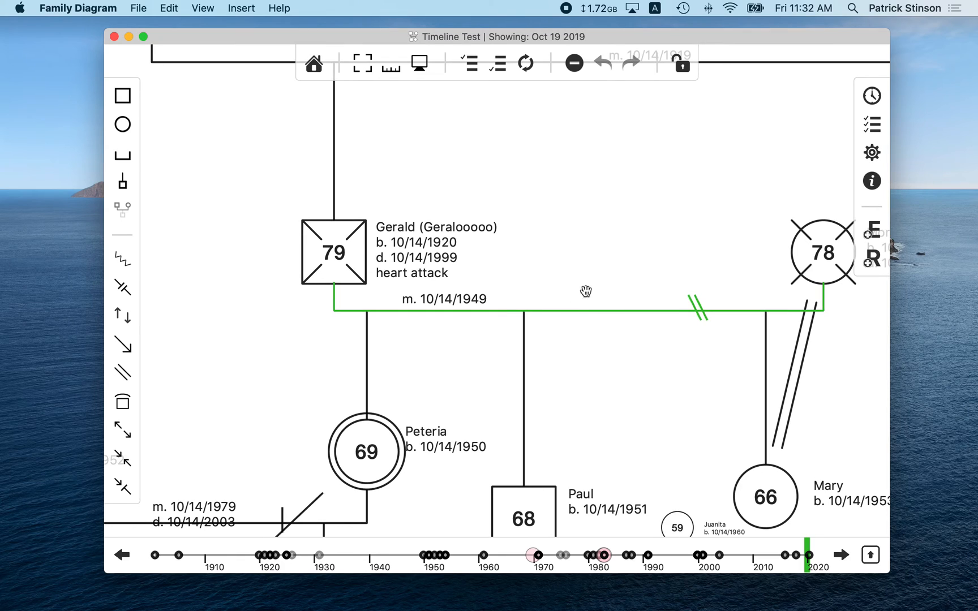
pyautogui.hscroll(3, 584, 293)
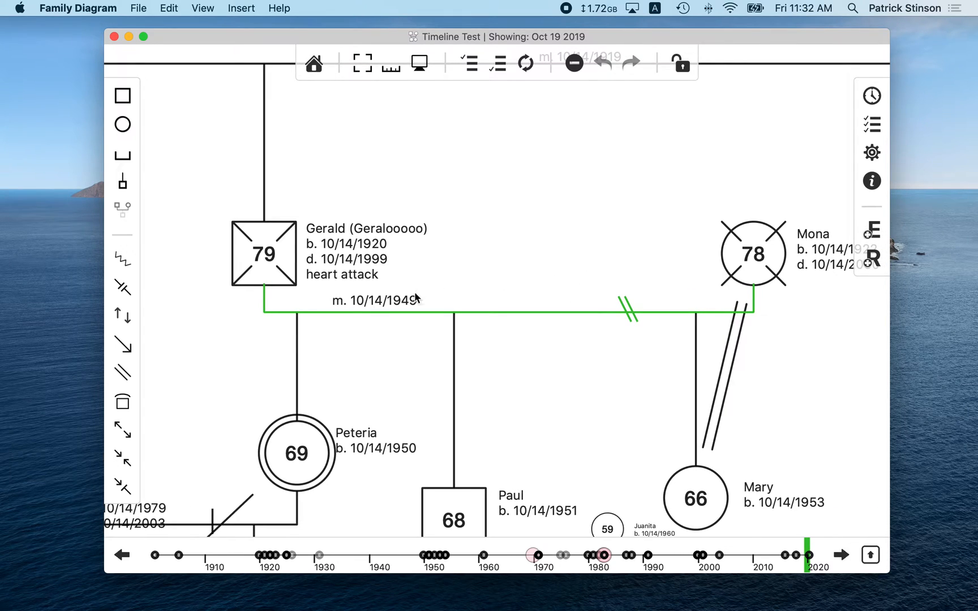
# - Reposition the 1979 marriage dates, the details of the double-circled wife and the divorce mark slightly so they sit clear of nearby lines
pyautogui.moveTo(215, 420); pyautogui.dragTo(379, 356)
pyautogui.moveTo(313, 427); pyautogui.dragTo(301, 414)
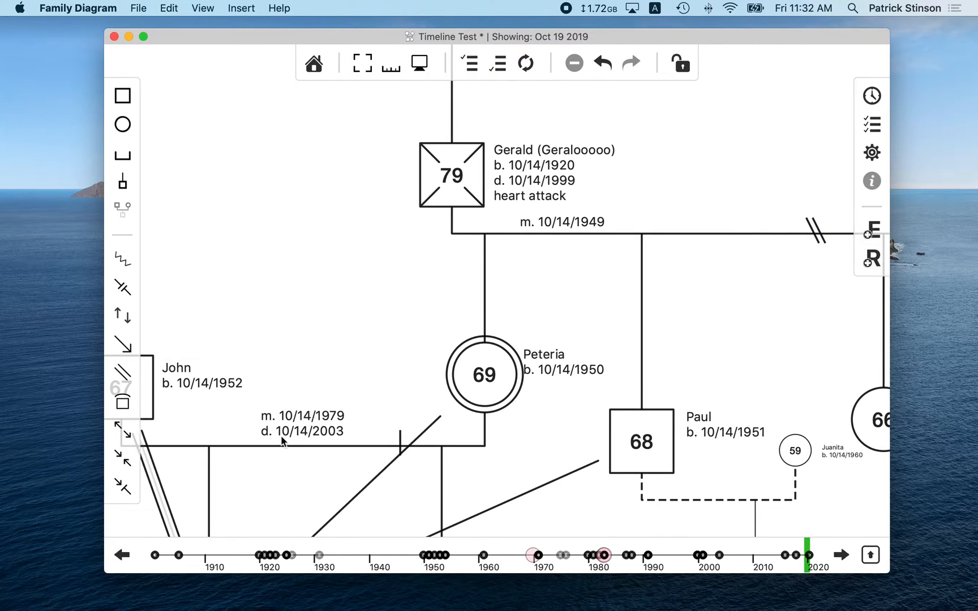
pyautogui.moveTo(521, 335); pyautogui.dragTo(533, 327)
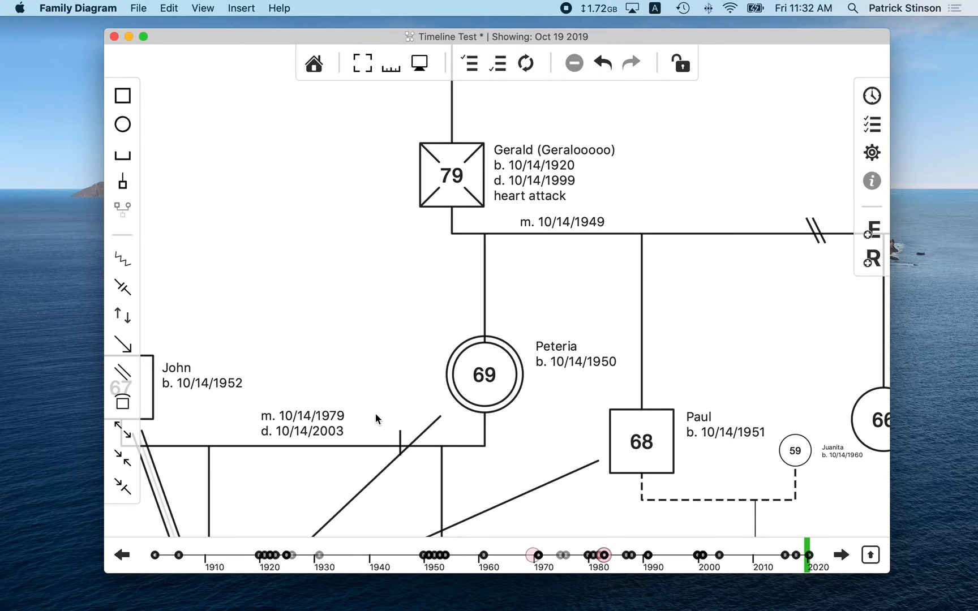
pyautogui.moveTo(400, 442); pyautogui.dragTo(380, 443)
# - Fit the whole family diagram in the window
pyautogui.hscroll(5, 633, 303)
pyautogui.scroll(-5, 615, 327)
pyautogui.moveTo(595, 329); pyautogui.dragTo(535, 325)
pyautogui.scroll(-3, 535, 325)
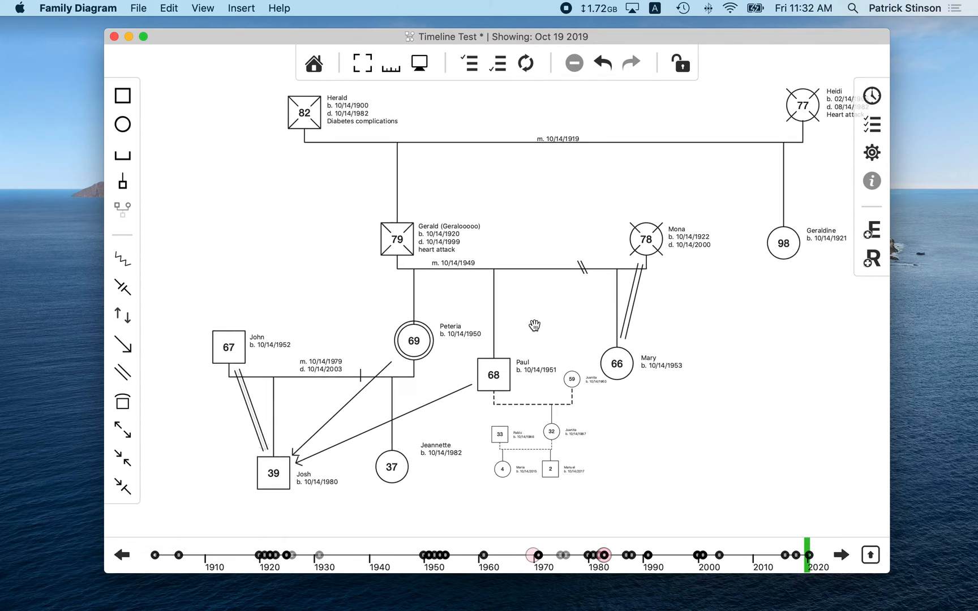
pyautogui.scroll(-2, 534, 325)
pyautogui.click(362, 63)
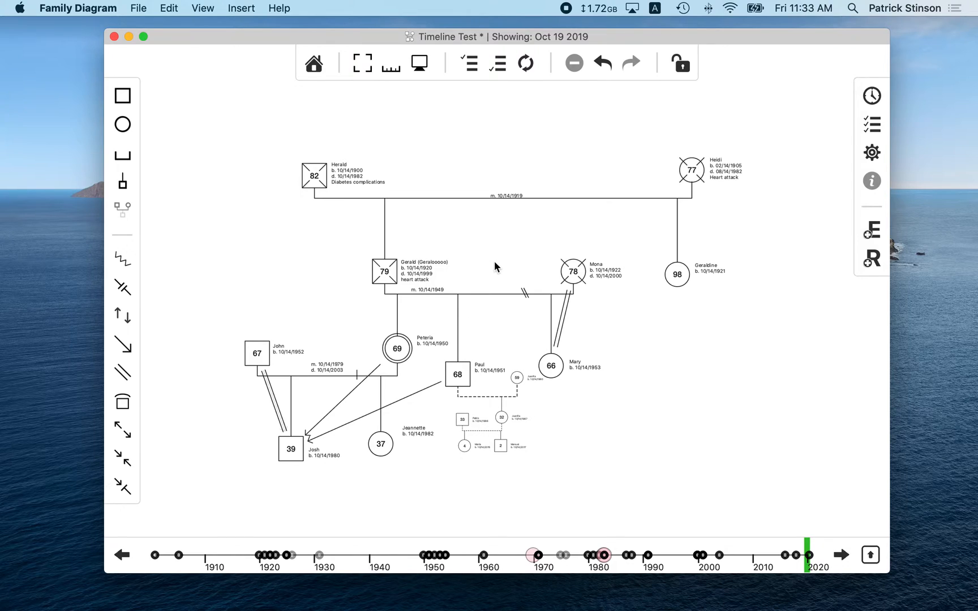
# - Move the timeline date back through January 19, 2018 to February 17, 2015, and advance to the October 14, 2015 event
pyautogui.click(808, 556)
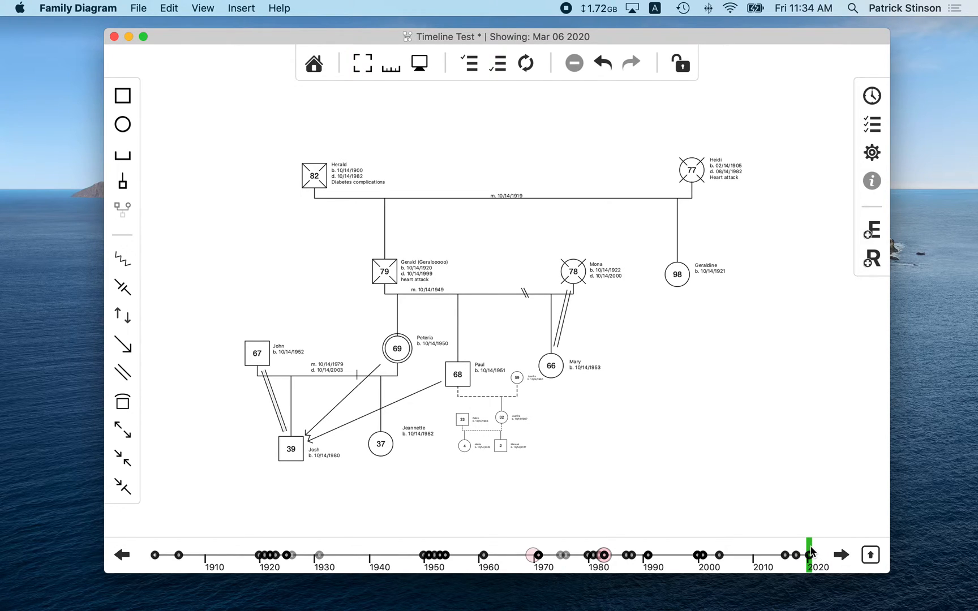
pyautogui.moveTo(811, 551); pyautogui.dragTo(796, 553)
pyautogui.moveTo(796, 553); pyautogui.dragTo(798, 554)
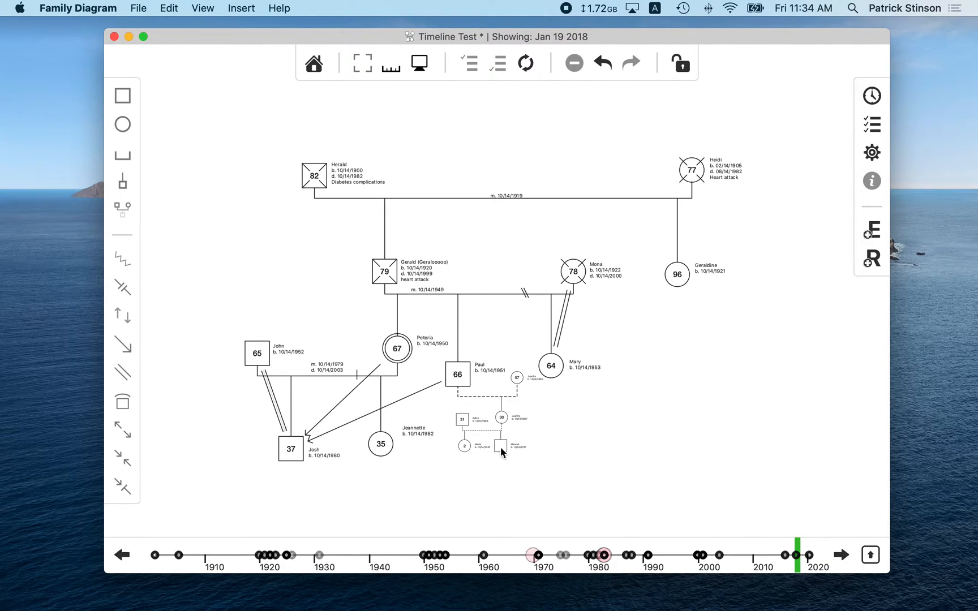
pyautogui.moveTo(799, 553); pyautogui.dragTo(783, 572)
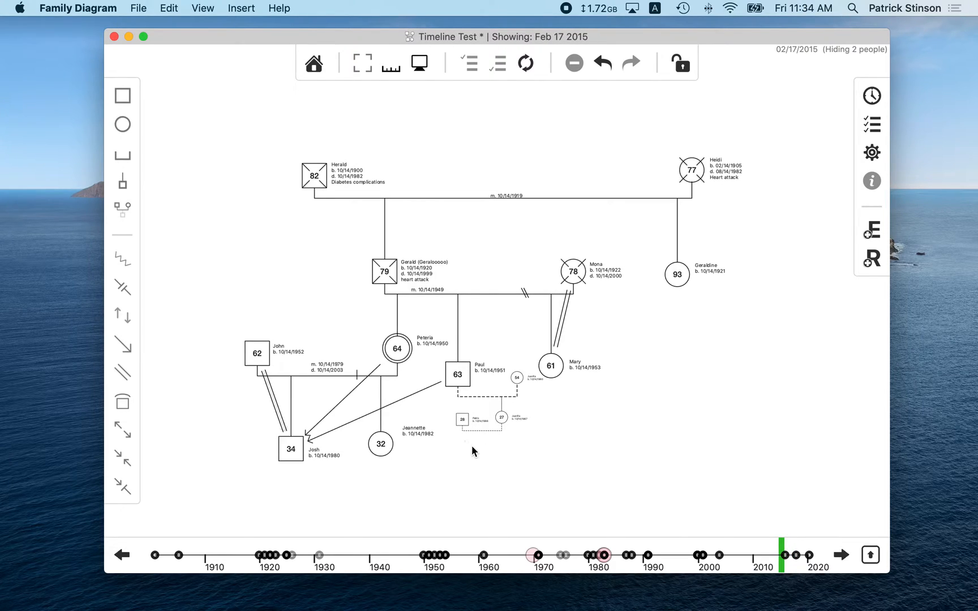
pyautogui.click(841, 556)
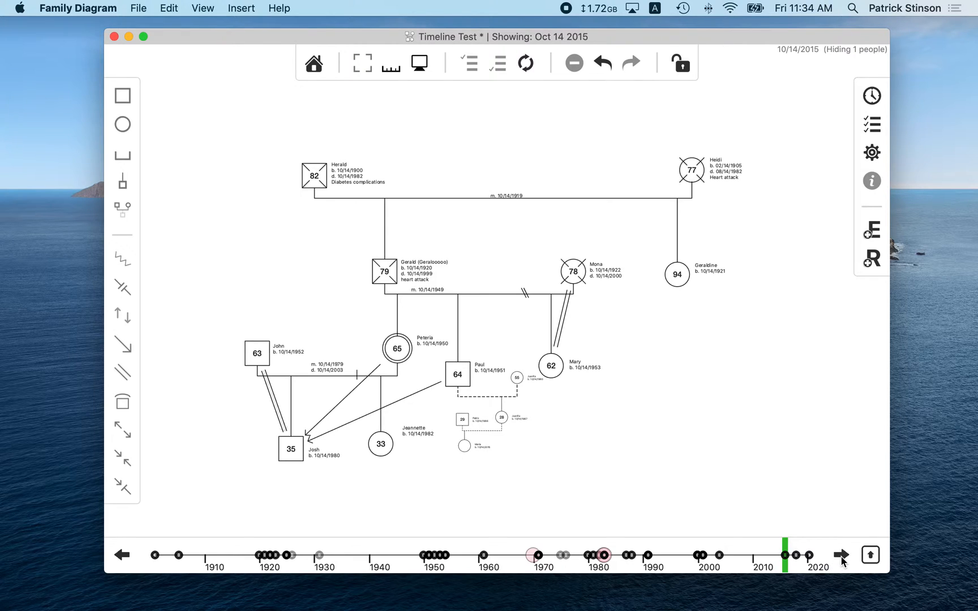
# - Move the timeline back through April 18, 2007 to December 2, 2000, and compare the relationship arrows on March 9, 2001 and July 9, 2000
pyautogui.moveTo(785, 549); pyautogui.dragTo(739, 560)
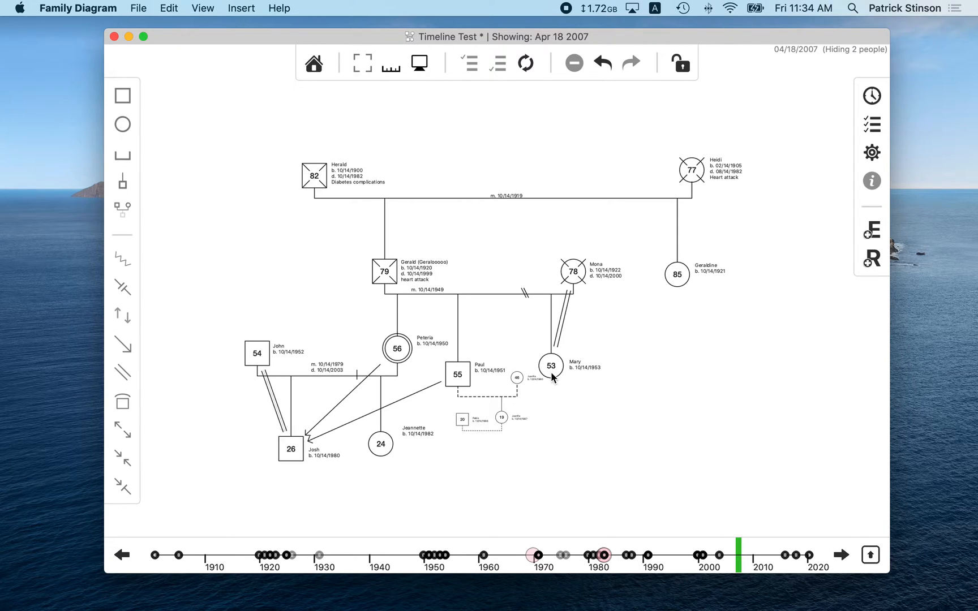
pyautogui.moveTo(738, 562); pyautogui.dragTo(704, 569)
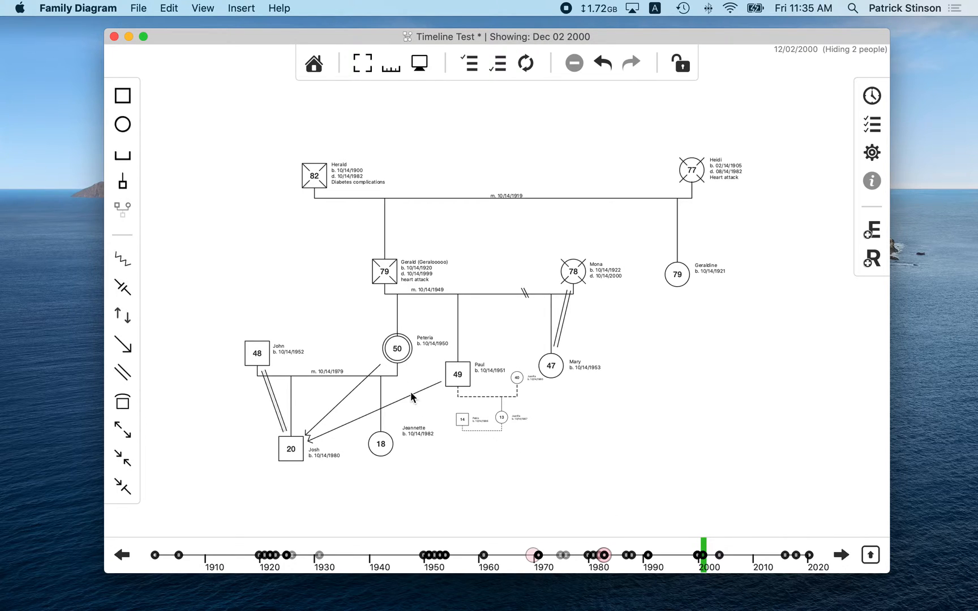
pyautogui.moveTo(704, 563); pyautogui.dragTo(705, 563)
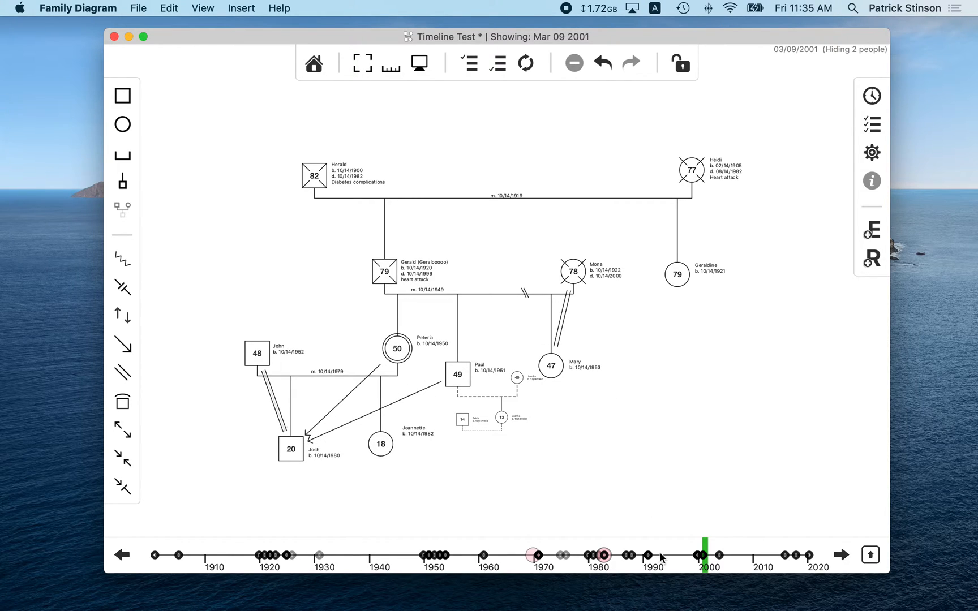
pyautogui.moveTo(705, 557); pyautogui.dragTo(702, 562)
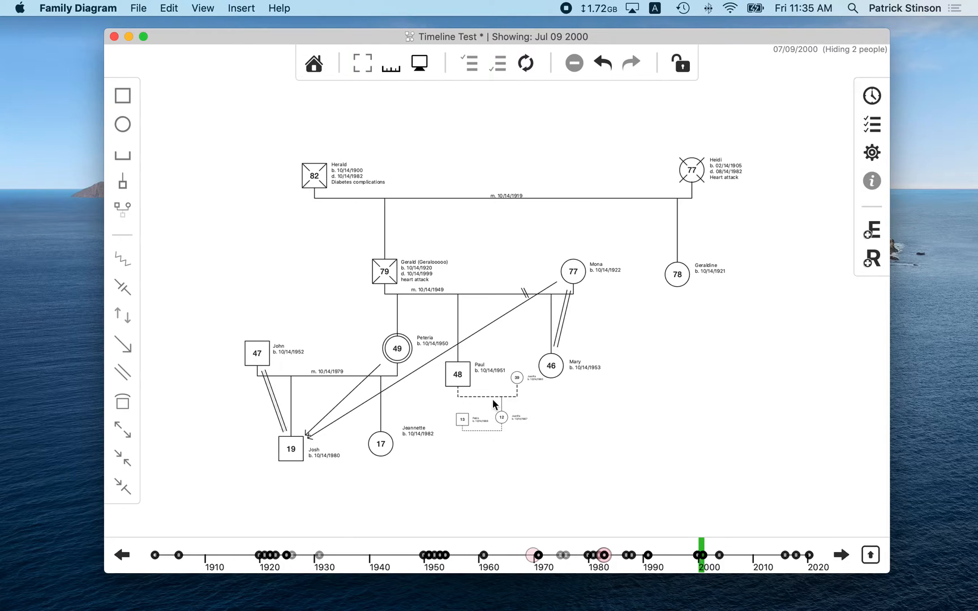
pyautogui.click(480, 330)
pyautogui.click(553, 438)
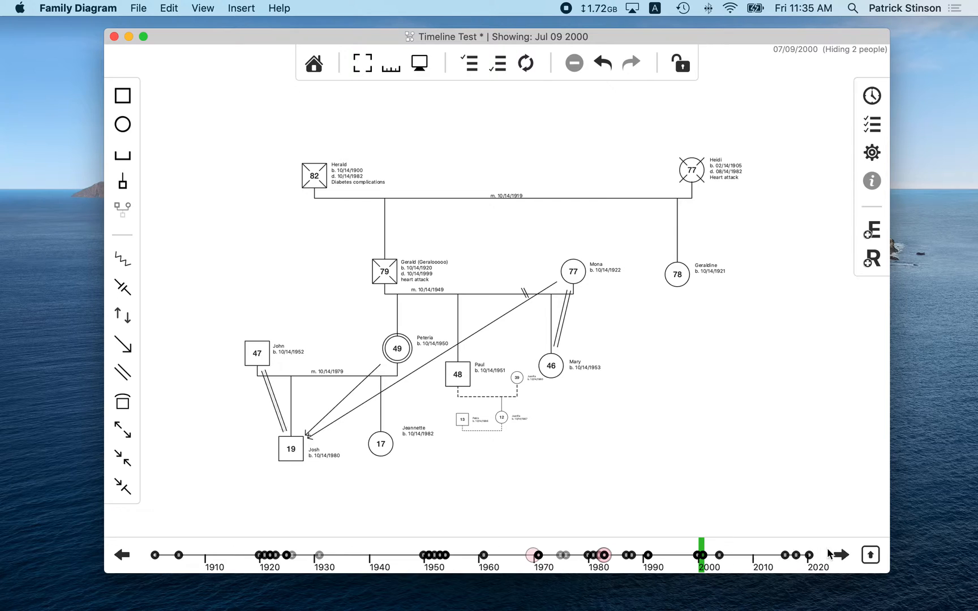
# - Set the timeline to January 19, 2001 and view the properties of the projection from the 49-year-old uncle to his 20-year-old nephew
pyautogui.click(700, 548)
pyautogui.moveTo(701, 549); pyautogui.dragTo(705, 548)
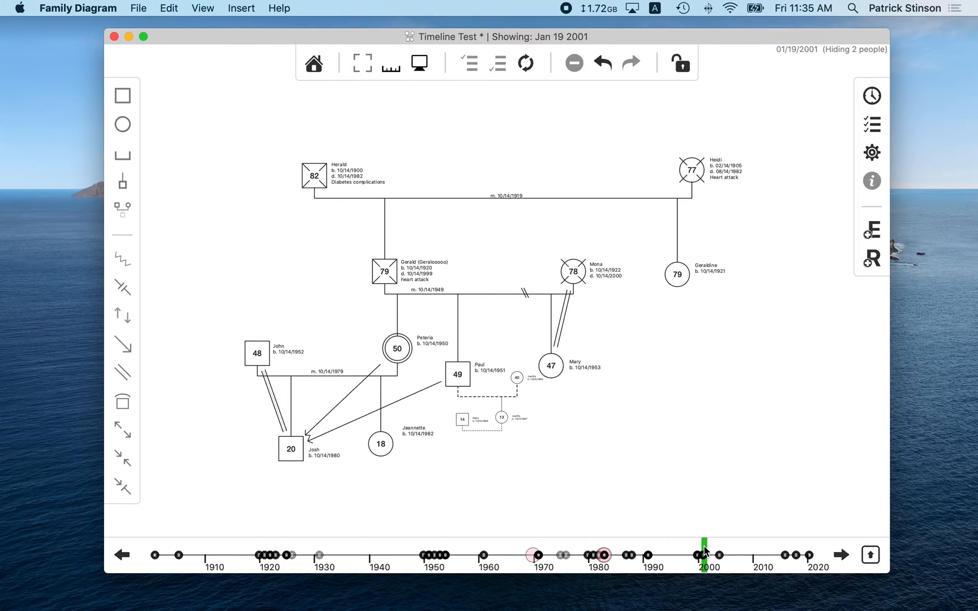
pyautogui.click(412, 395)
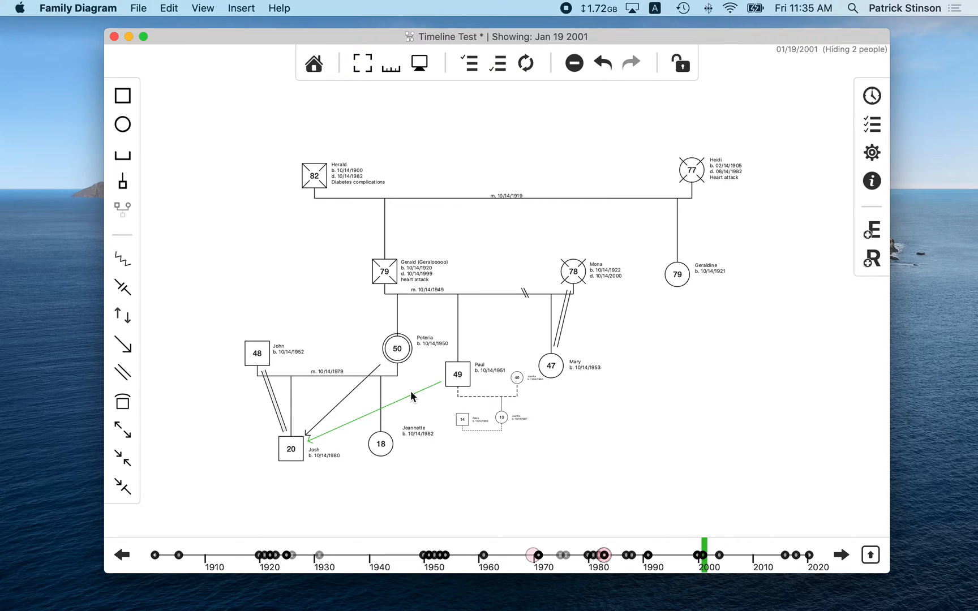
pyautogui.doubleClick(411, 395)
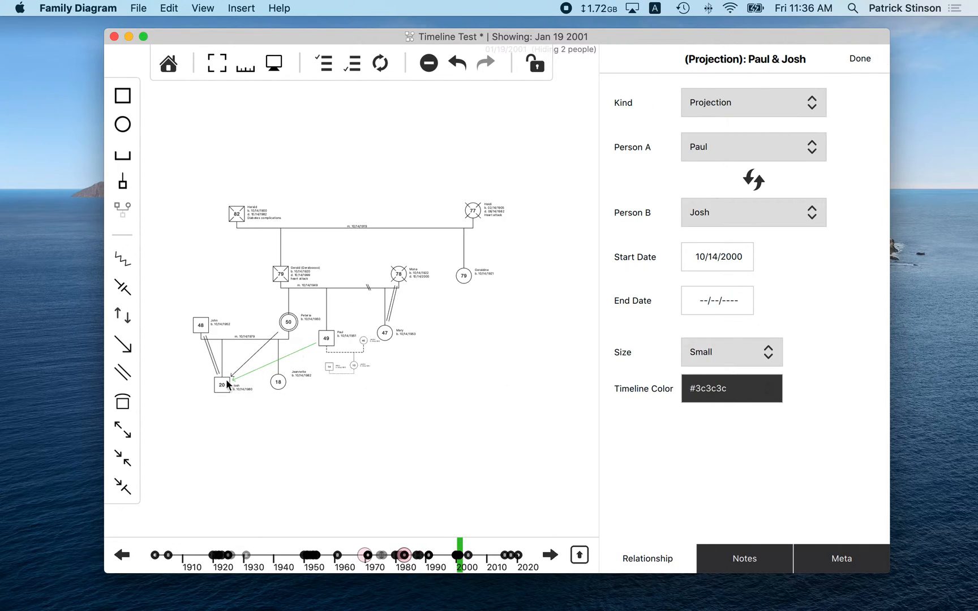
pyautogui.click(353, 369)
pyautogui.click(422, 390)
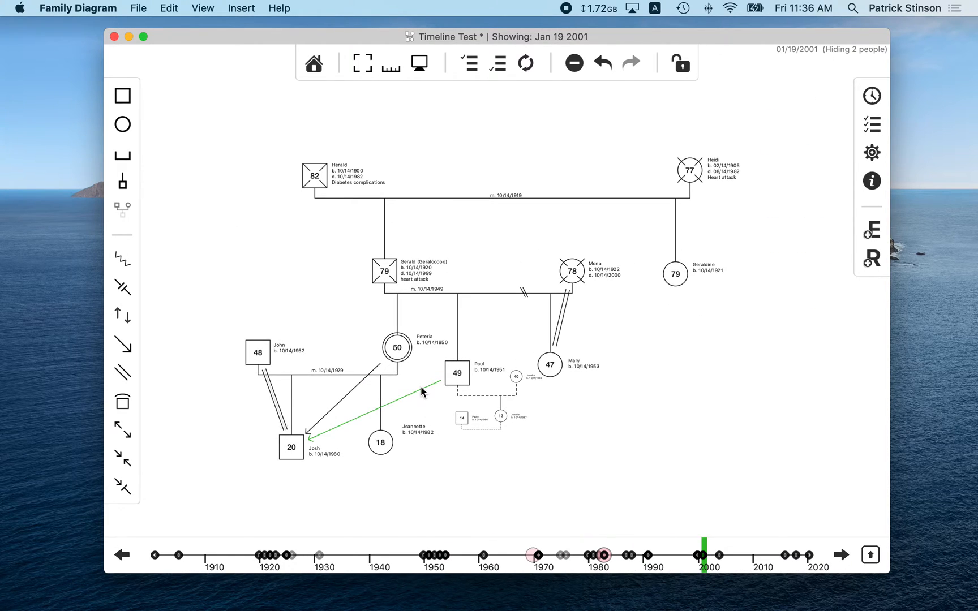
# - Reopen the selected projection's properties for review, close them and clear the selection
pyautogui.click(872, 181)
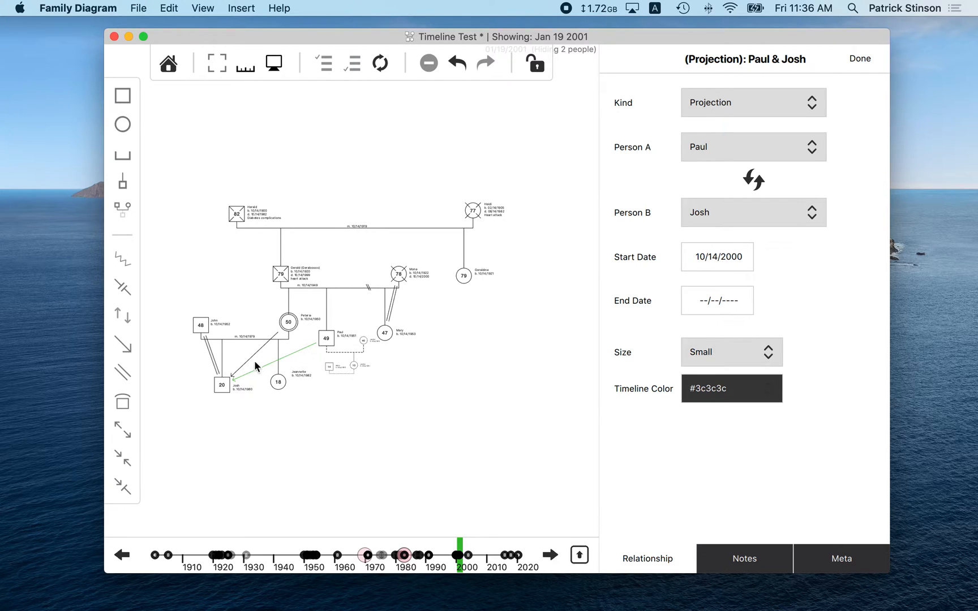
pyautogui.click(233, 380)
pyautogui.click(480, 353)
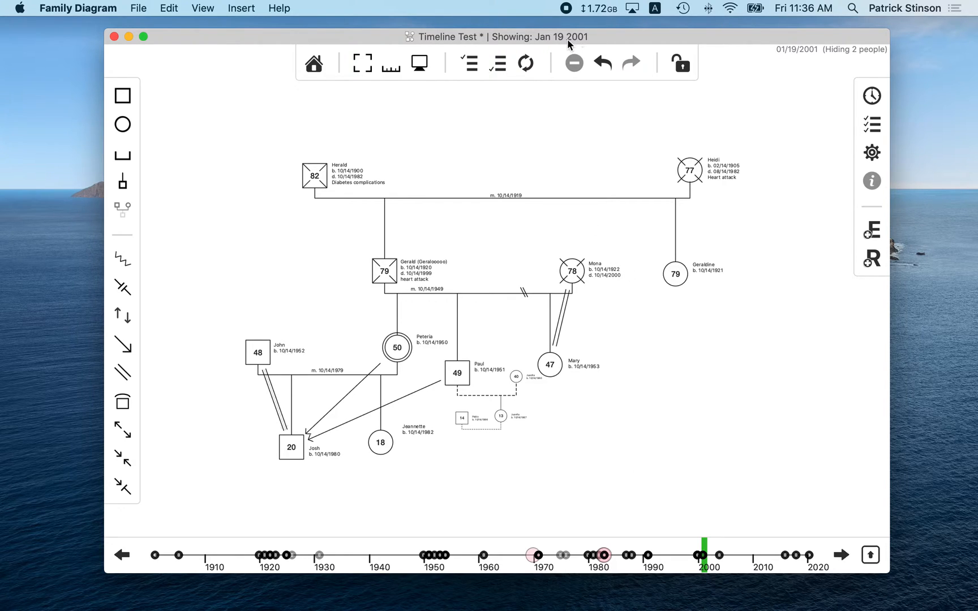
# - Move the timeline back to July 9, 2000 and advance event by event to October 14, 2017
pyautogui.click(708, 562)
pyautogui.moveTo(707, 562); pyautogui.dragTo(701, 567)
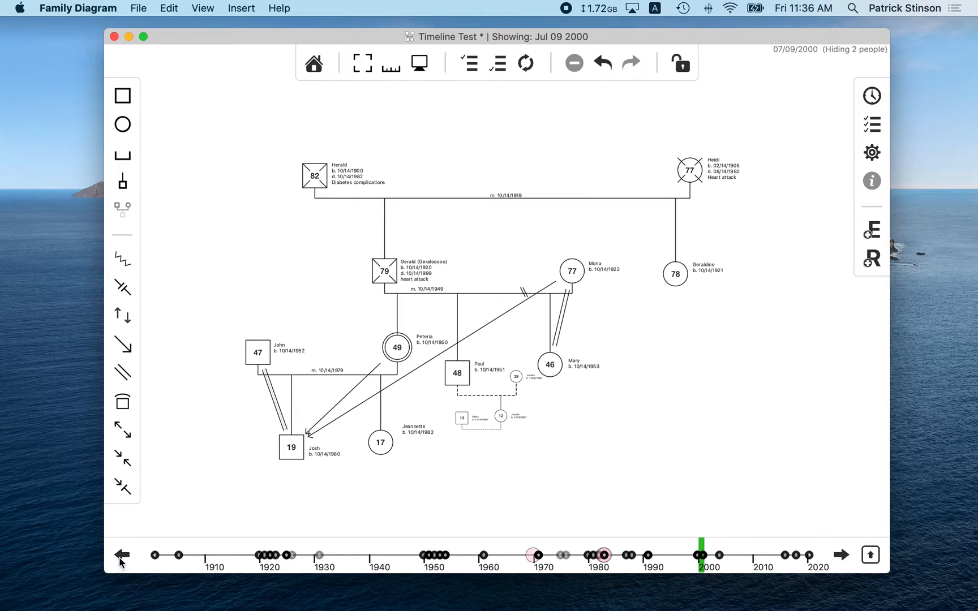
pyautogui.click(847, 559)
pyautogui.click(847, 559)
pyautogui.click(847, 559)
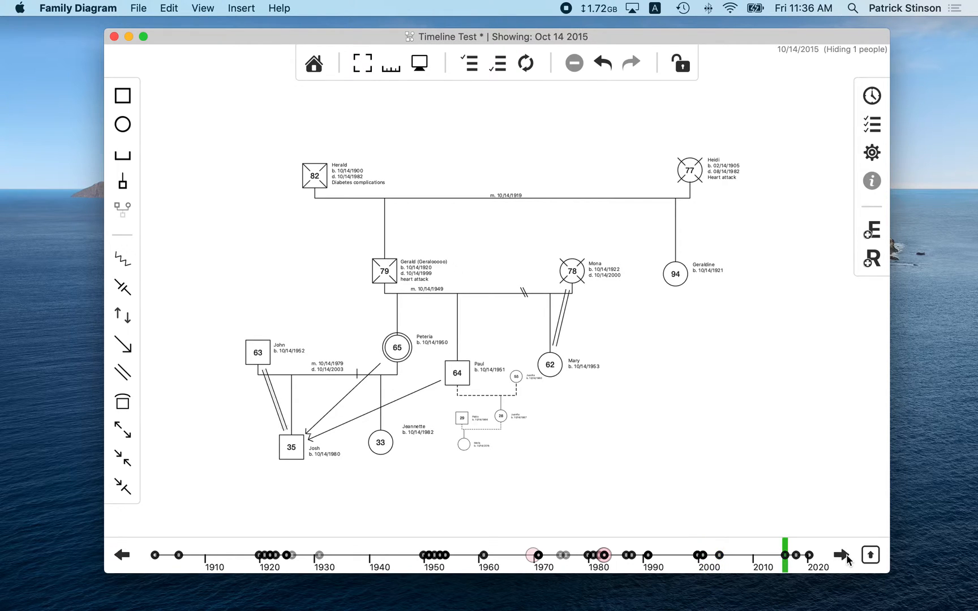
pyautogui.click(847, 559)
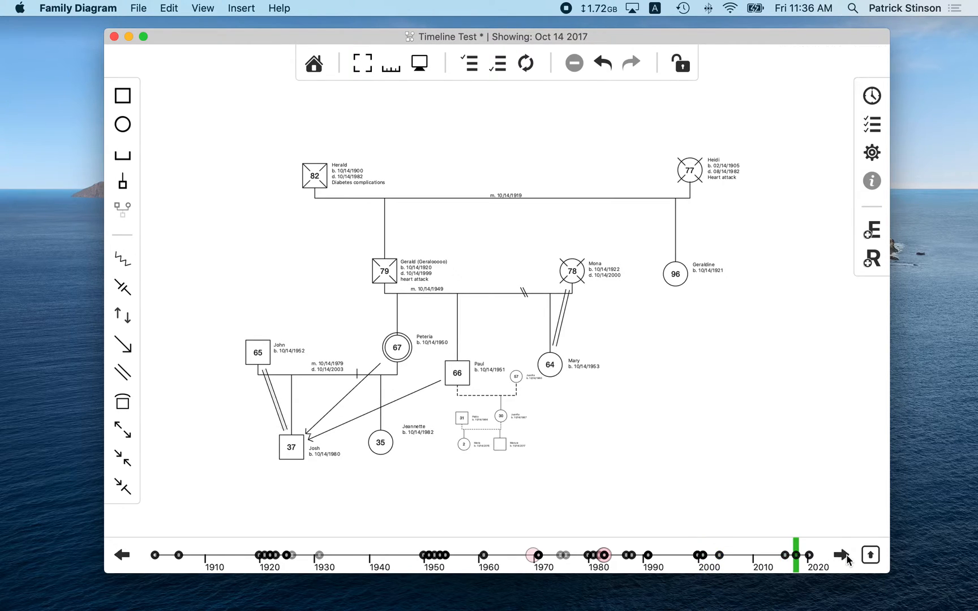
# - Go back through the timeline event by event to October 14, 1999
pyautogui.click(121, 555)
pyautogui.click(120, 555)
pyautogui.click(121, 554)
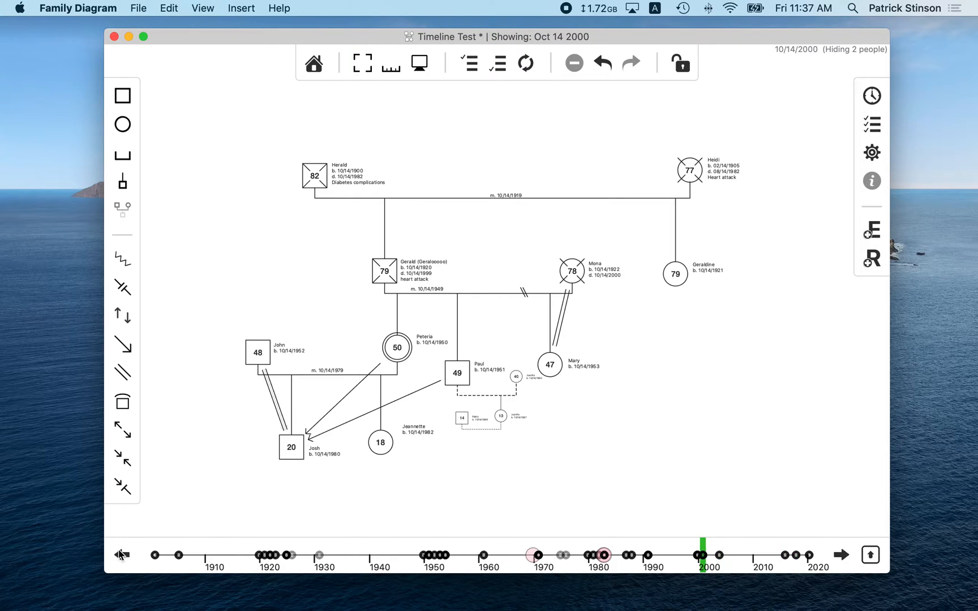
pyautogui.click(121, 555)
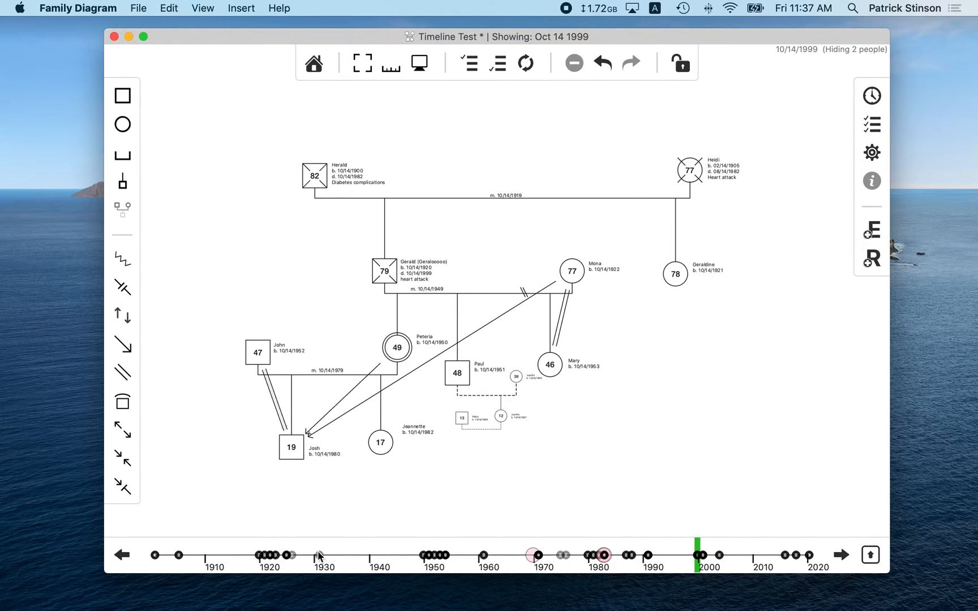
# - Compare the oldest generations' relationships on the timeline at July 28, 1937, March 10, 1933 and November 5, 1935
pyautogui.click(356, 557)
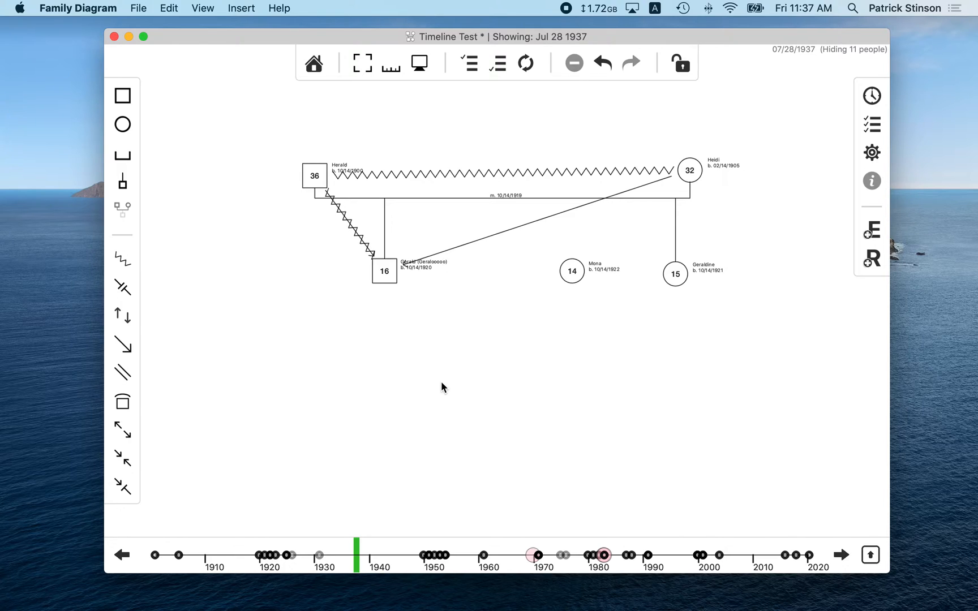
pyautogui.click(330, 560)
pyautogui.moveTo(331, 562)
pyautogui.mouseDown()
pyautogui.moveTo(313, 561)
pyautogui.moveTo(333, 561)
pyautogui.mouseUp()
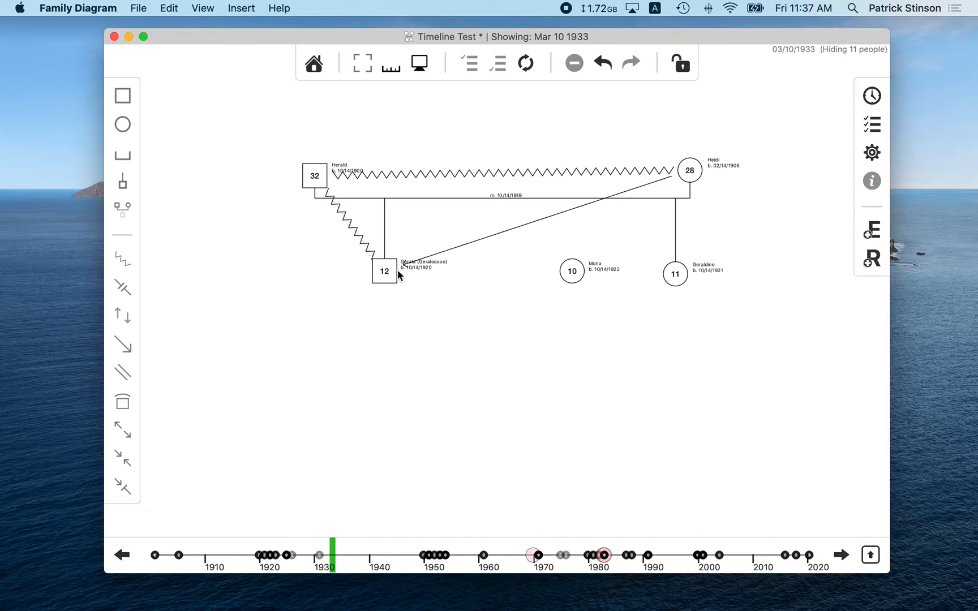
pyautogui.click(316, 562)
pyautogui.moveTo(316, 562); pyautogui.dragTo(347, 562)
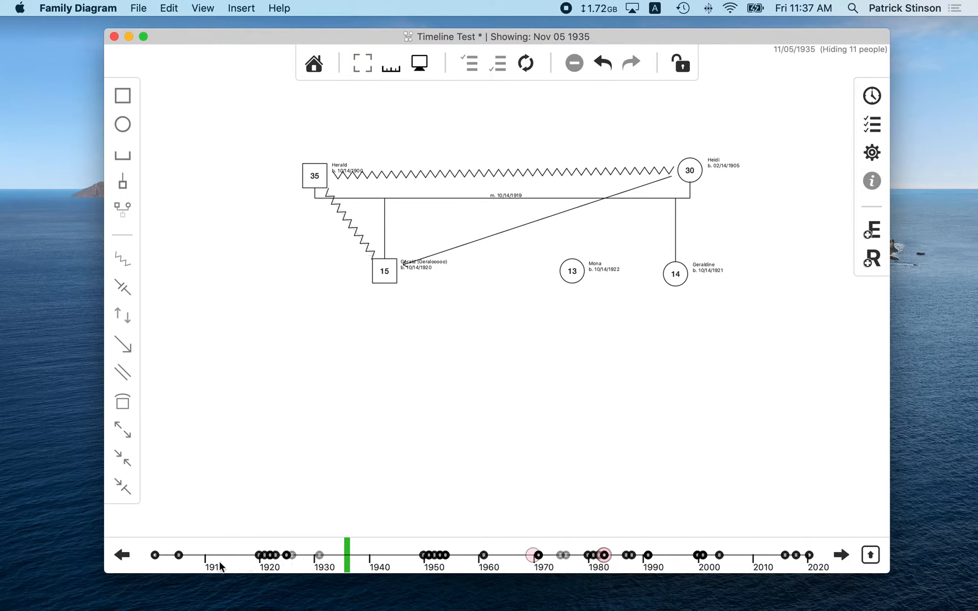
# - Step the timeline among the October 14 events of 1924, 1922 and 1921 to compare the oldest family's relationships
pyautogui.click(121, 555)
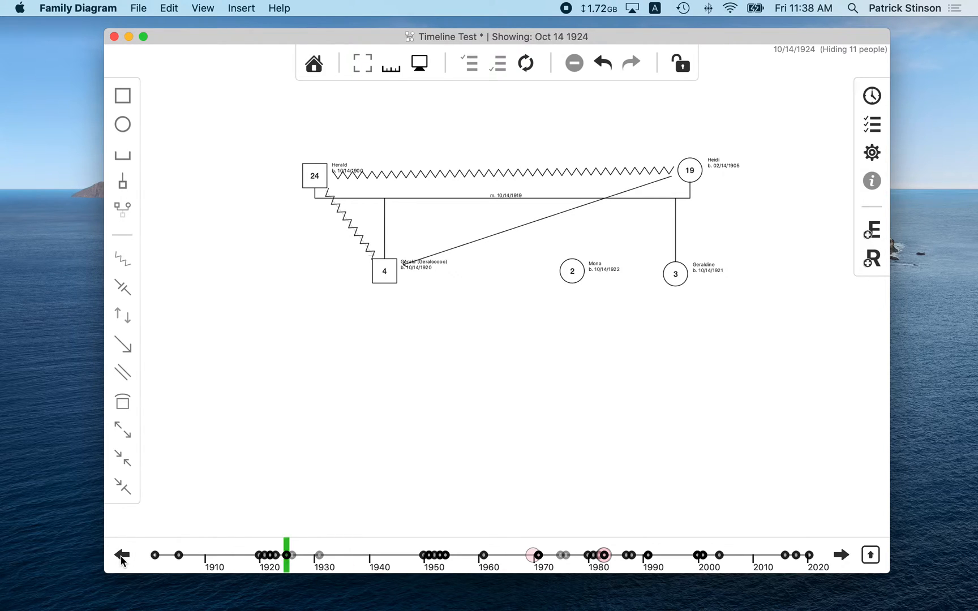
pyautogui.click(121, 555)
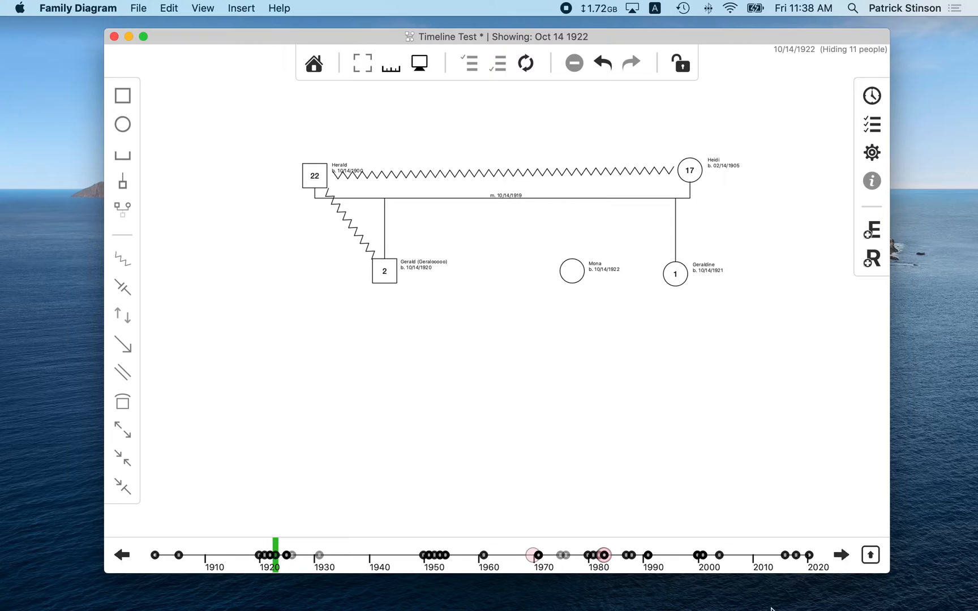
pyautogui.click(841, 555)
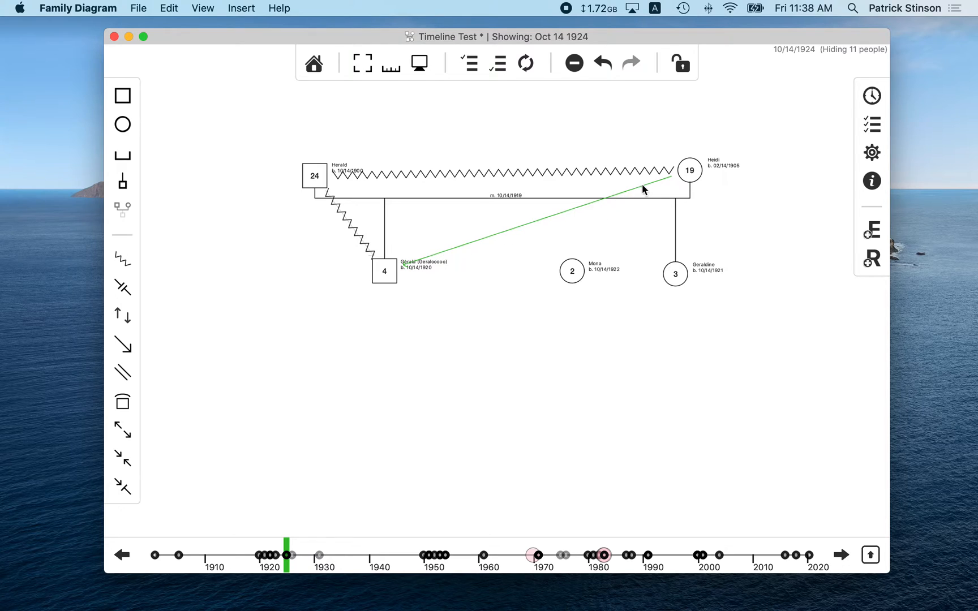
pyautogui.click(118, 559)
pyautogui.click(119, 559)
pyautogui.click(598, 409)
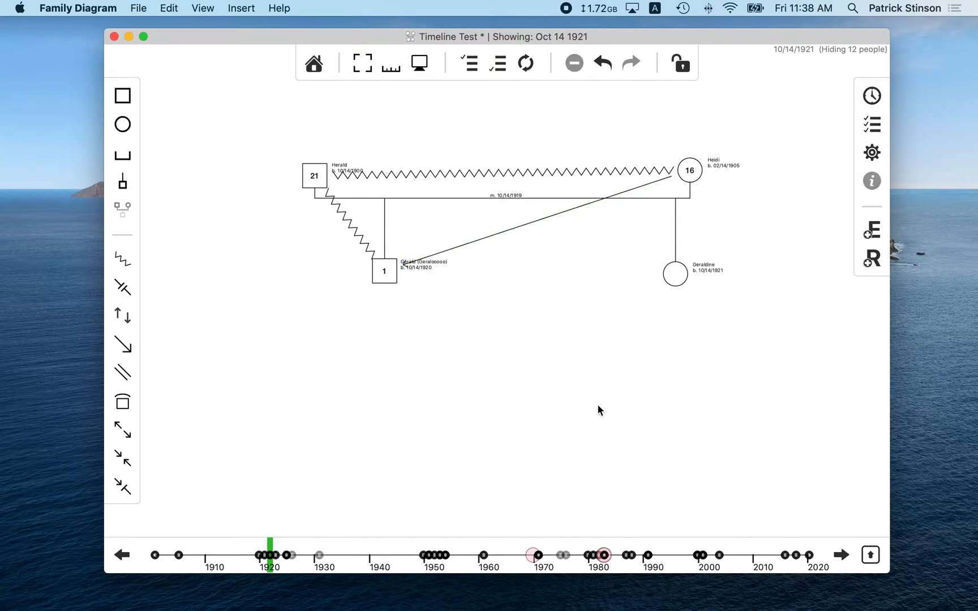
# - Alternate the timeline between October 14, 1922 and October 14, 1924 and highlight the projection arrow from the mother to the son
pyautogui.click(838, 557)
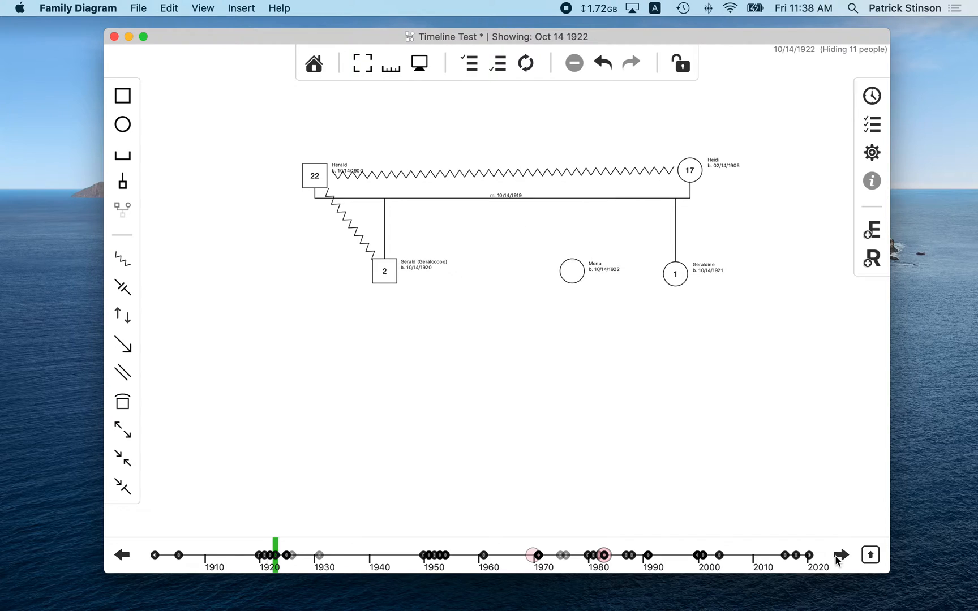
pyautogui.click(839, 558)
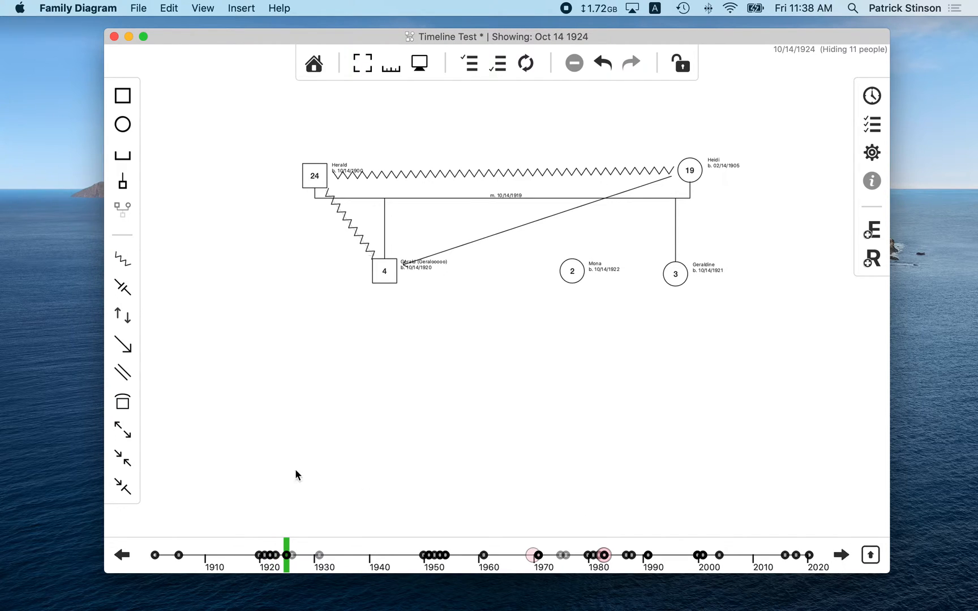
pyautogui.click(121, 555)
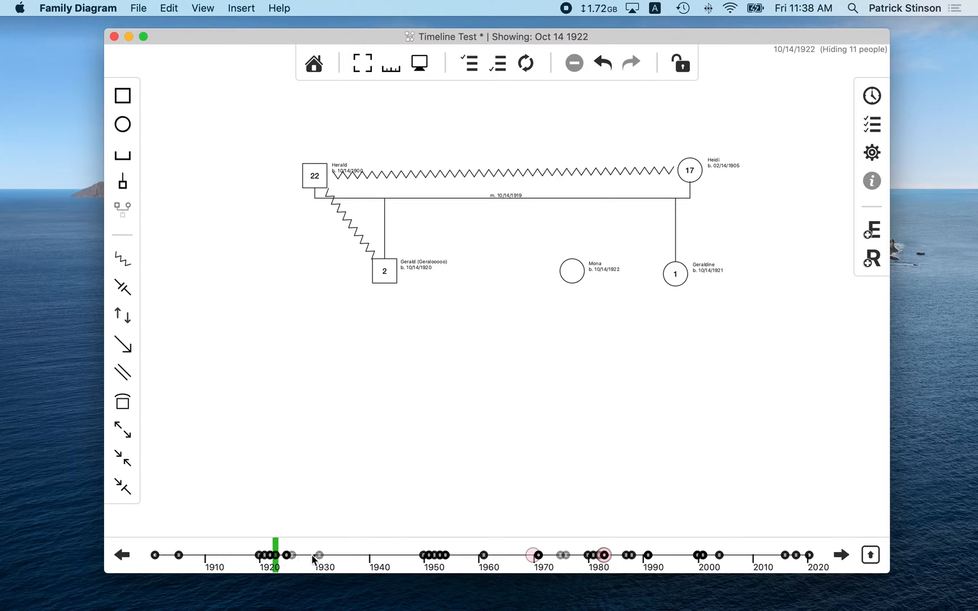
pyautogui.click(842, 554)
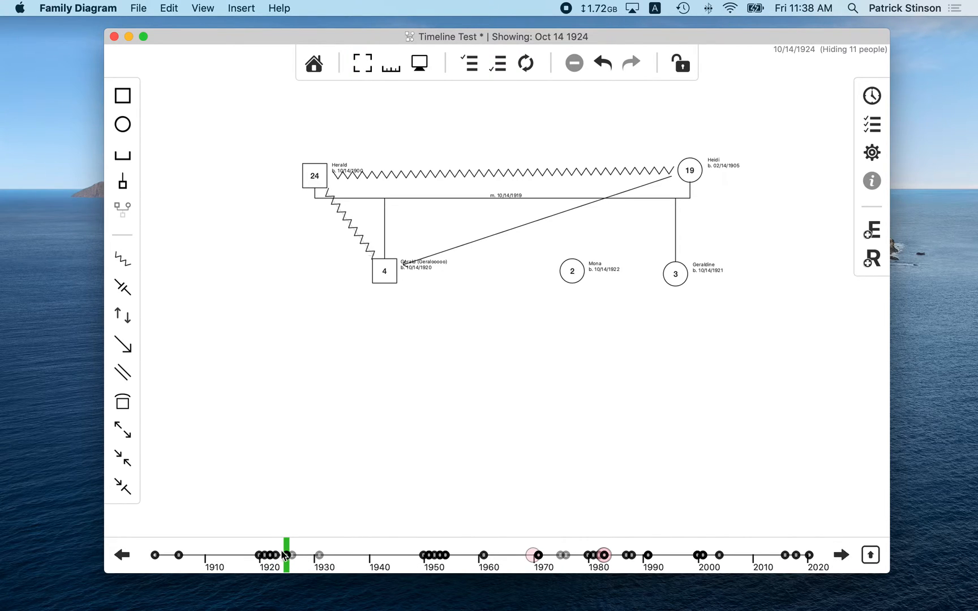
pyautogui.click(489, 236)
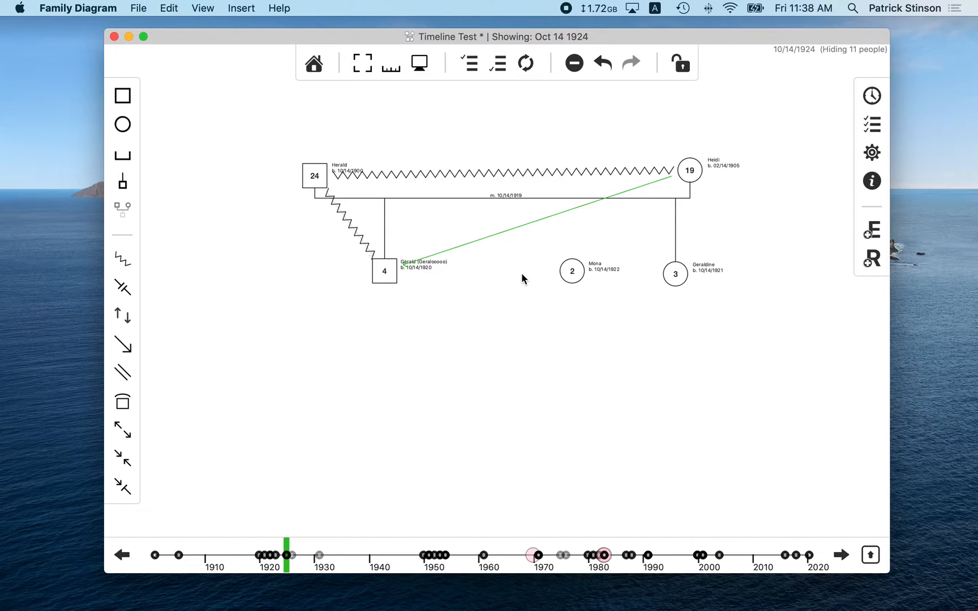
pyautogui.click(500, 248)
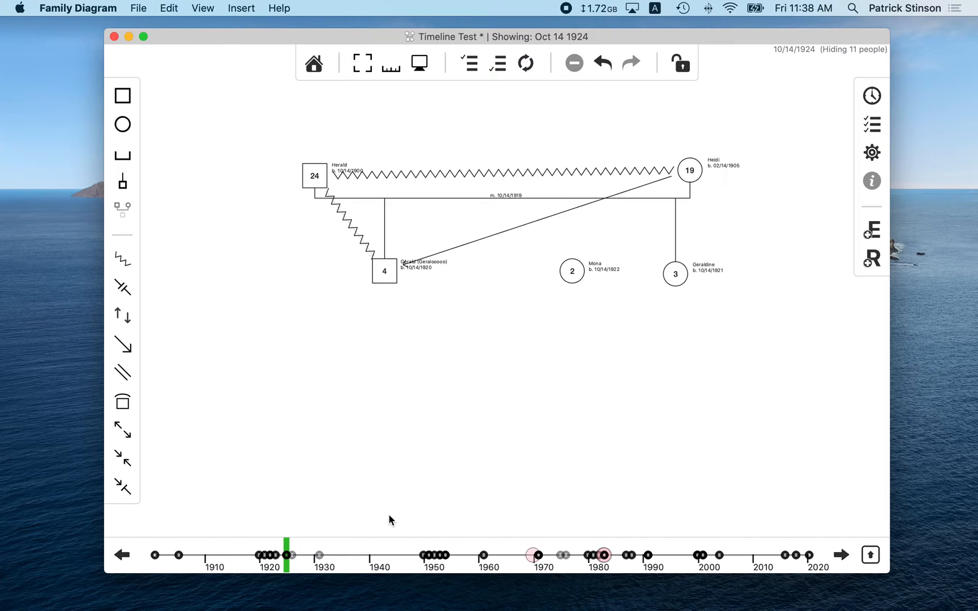
pyautogui.click(477, 240)
# - Move the timeline to January 10, 1924, highlight the son at the end of the projection arrow, and clear the selection
pyautogui.moveTo(341, 554)
pyautogui.mouseDown()
pyautogui.moveTo(369, 555)
pyautogui.moveTo(203, 560)
pyautogui.moveTo(816, 565)
pyautogui.moveTo(281, 554)
pyautogui.mouseUp()
pyautogui.click(384, 275)
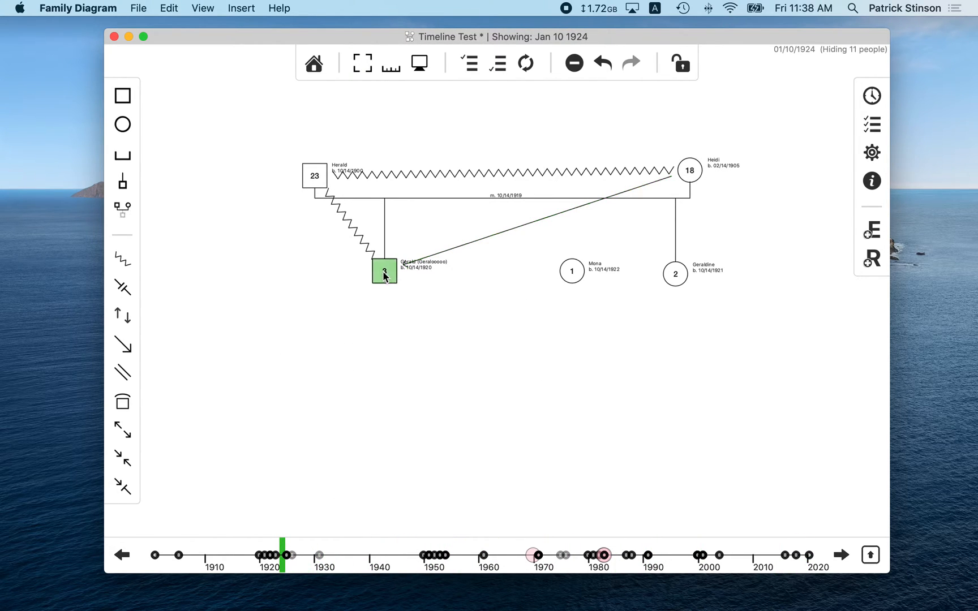
pyautogui.click(473, 322)
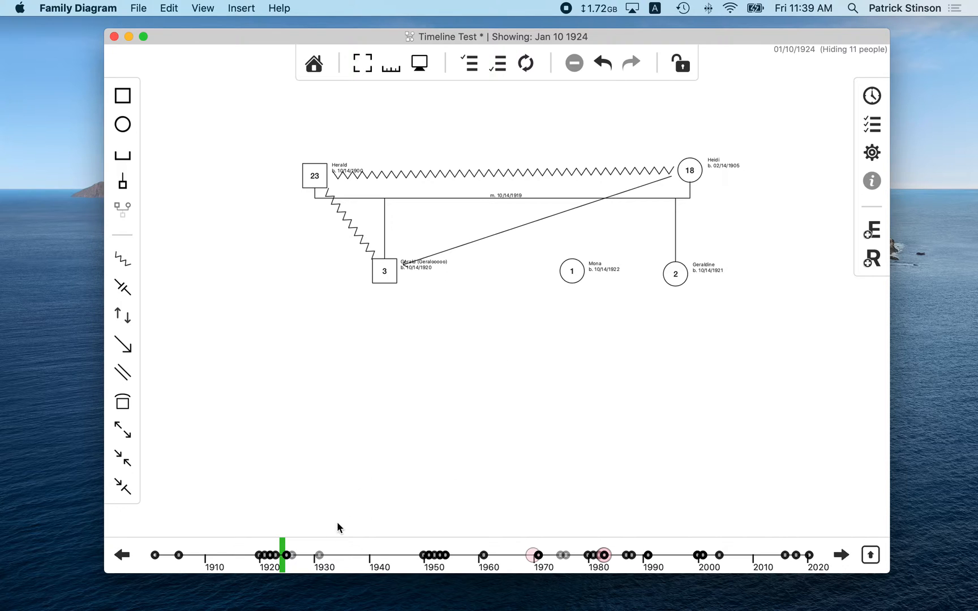
# - Move the timeline back to its earliest event in 1900, examine the first person's symbol and label up close, and refit the diagram
pyautogui.moveTo(297, 560)
pyautogui.mouseDown()
pyautogui.moveTo(818, 567)
pyautogui.moveTo(119, 548)
pyautogui.mouseUp()
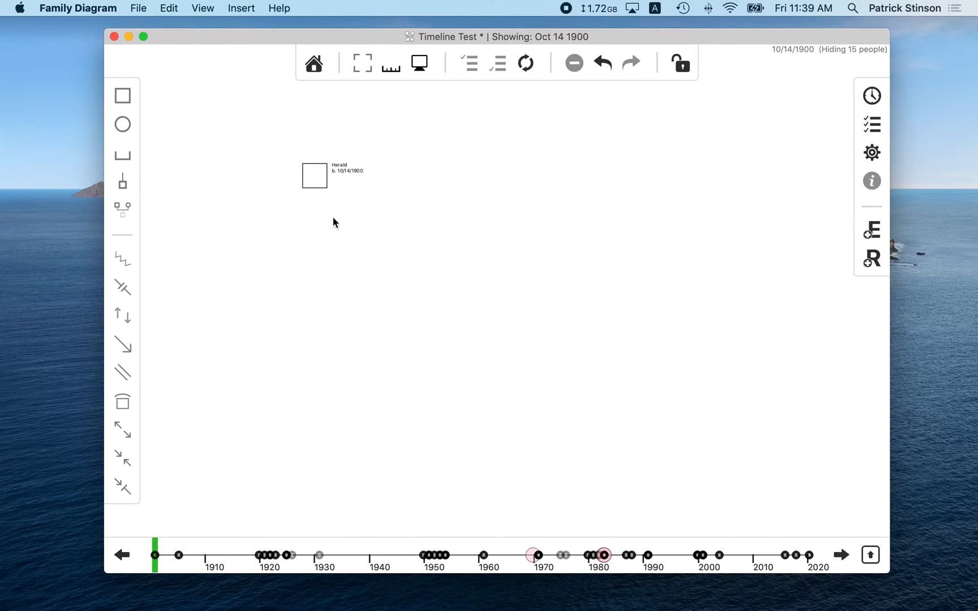
pyautogui.click(318, 177)
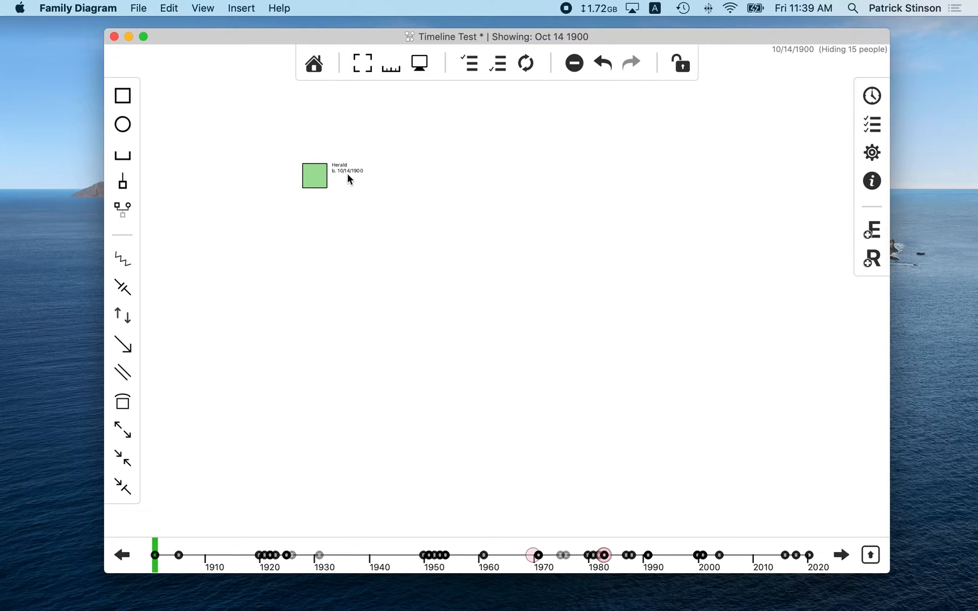
pyautogui.scroll(5, 347, 173)
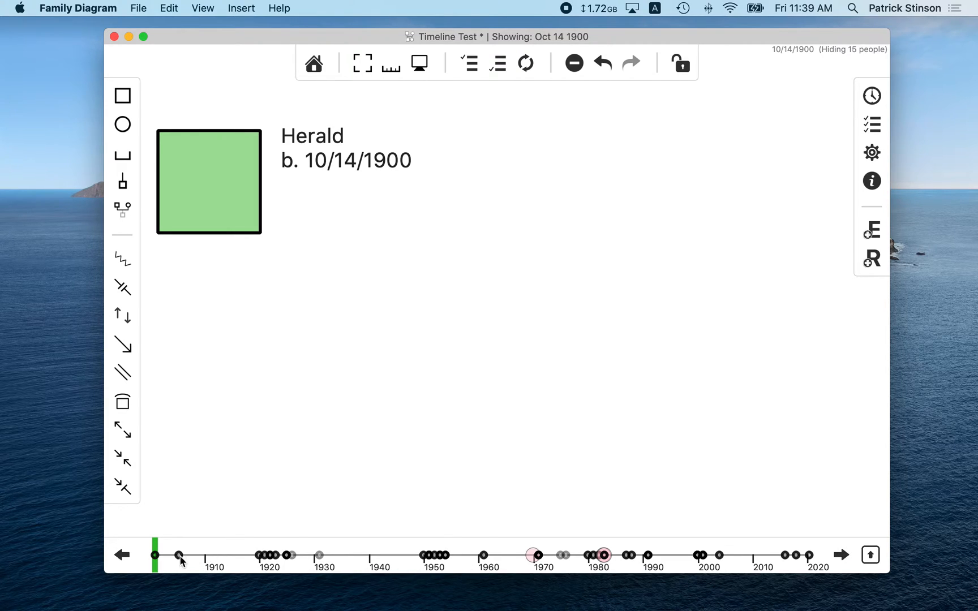
pyautogui.click(366, 59)
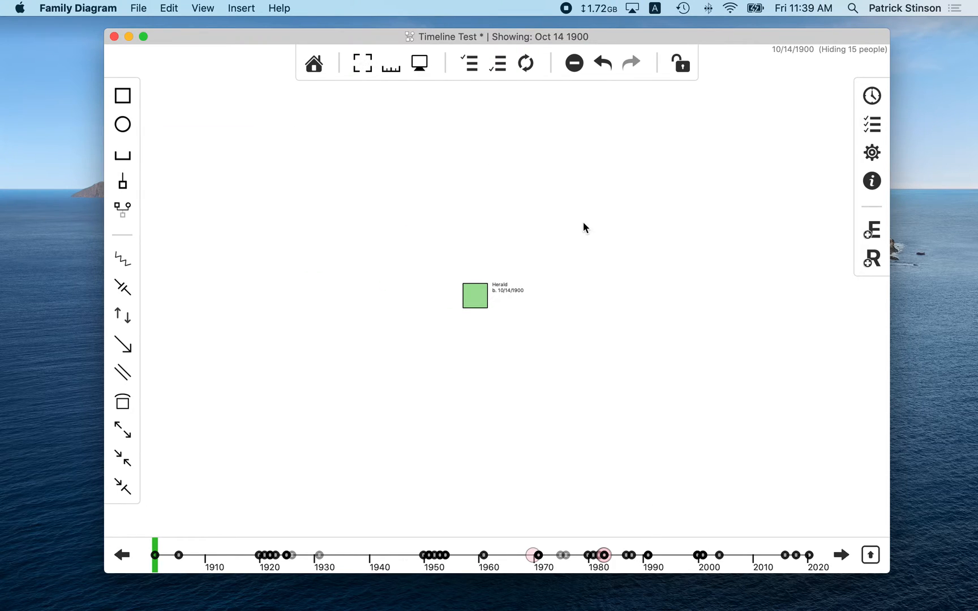
# - Advance event by event from the first person to the second person's birth and the couple's marriage on October 14, 1919
pyautogui.click(843, 558)
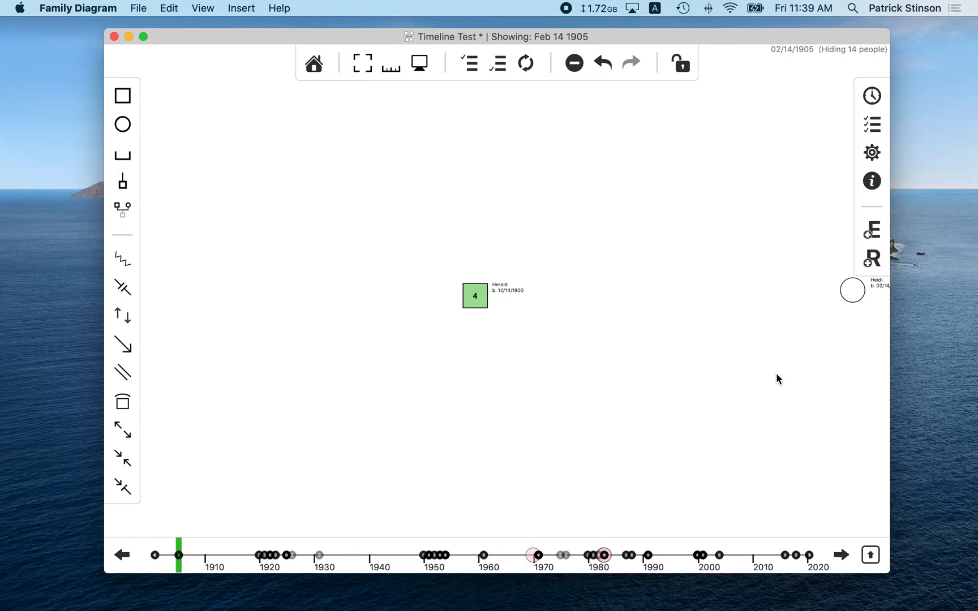
pyautogui.moveTo(775, 377); pyautogui.dragTo(661, 371)
pyautogui.click(392, 72)
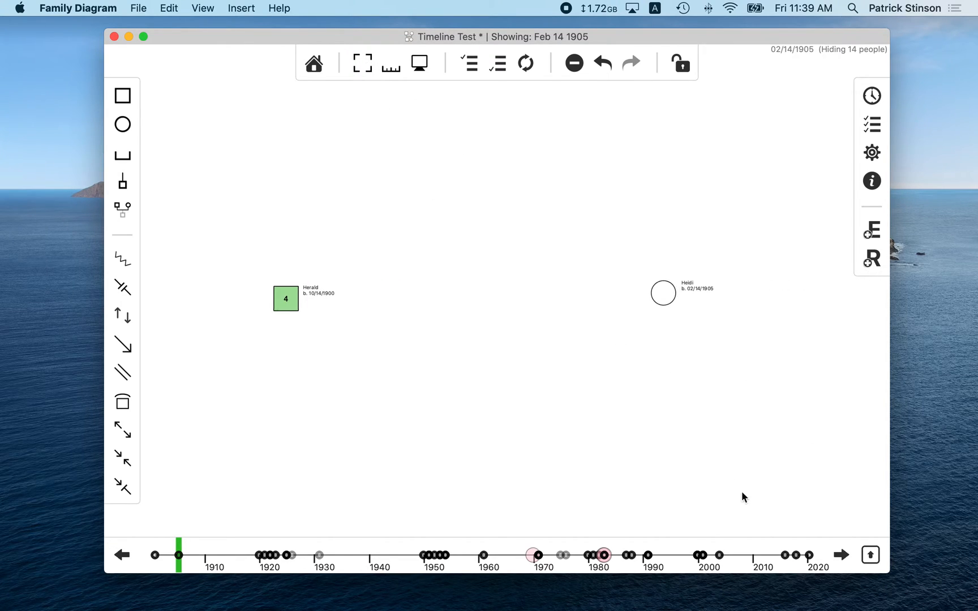
pyautogui.click(840, 555)
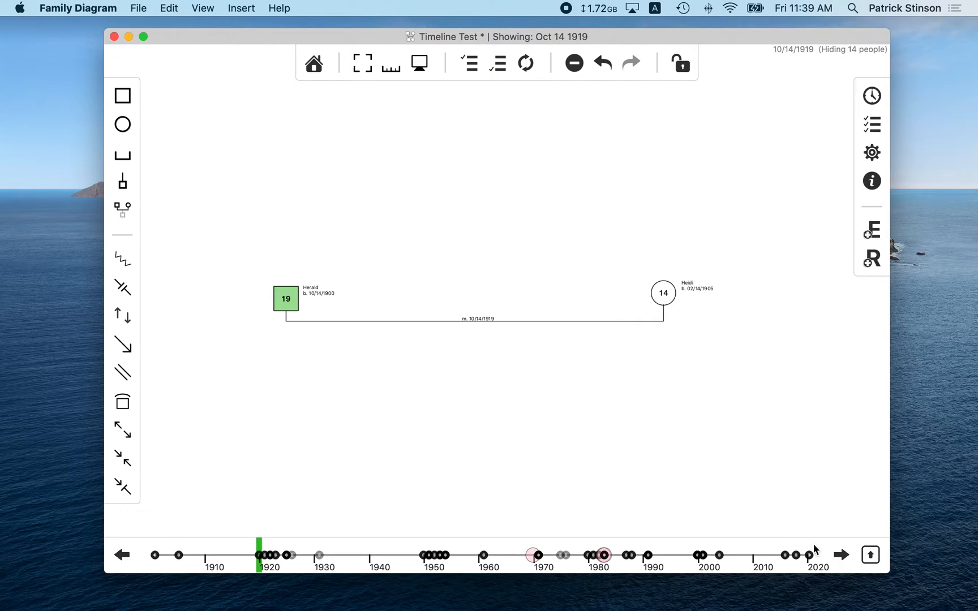
# - Select the couple's marriage line, examine its date label up close, refit the diagram and clear the selection
pyautogui.click(457, 321)
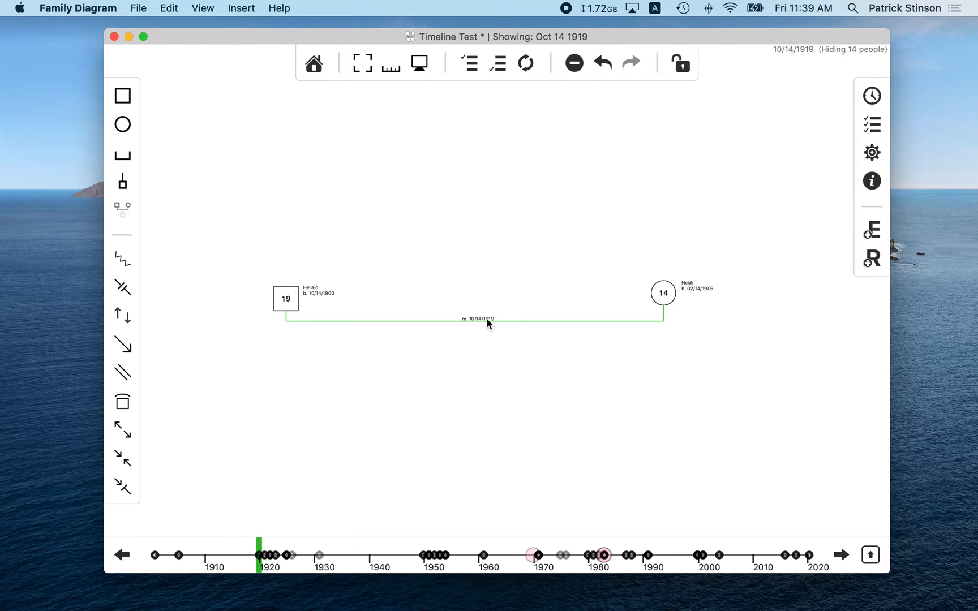
pyautogui.scroll(5, 487, 323)
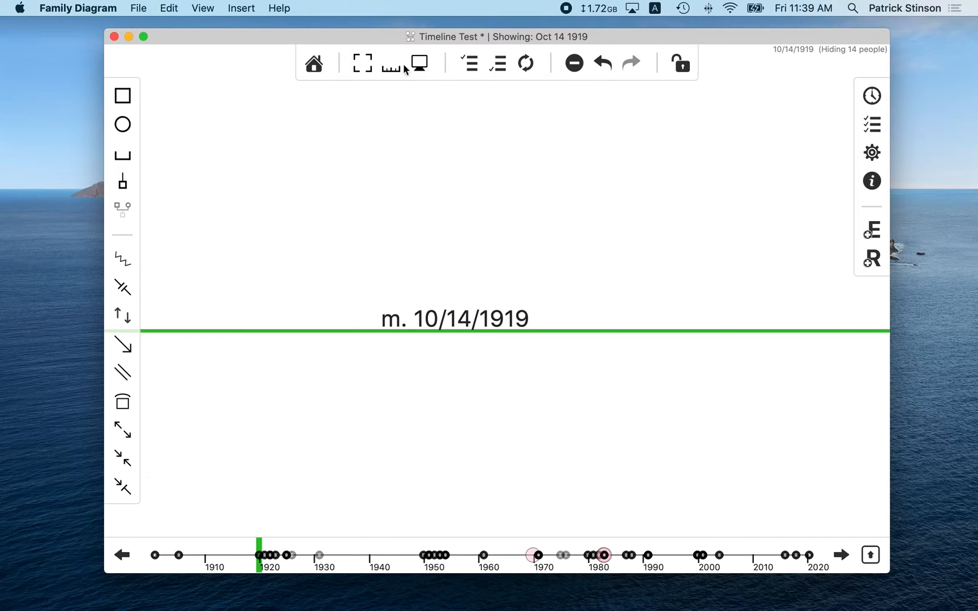
pyautogui.click(363, 70)
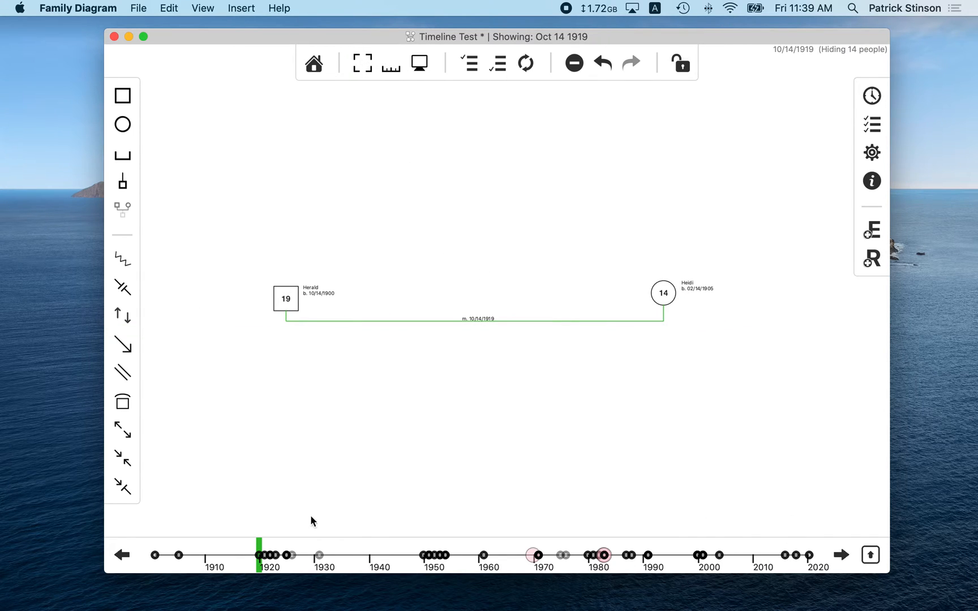
pyautogui.click(516, 315)
pyautogui.moveTo(519, 302); pyautogui.dragTo(514, 356)
pyautogui.click(568, 364)
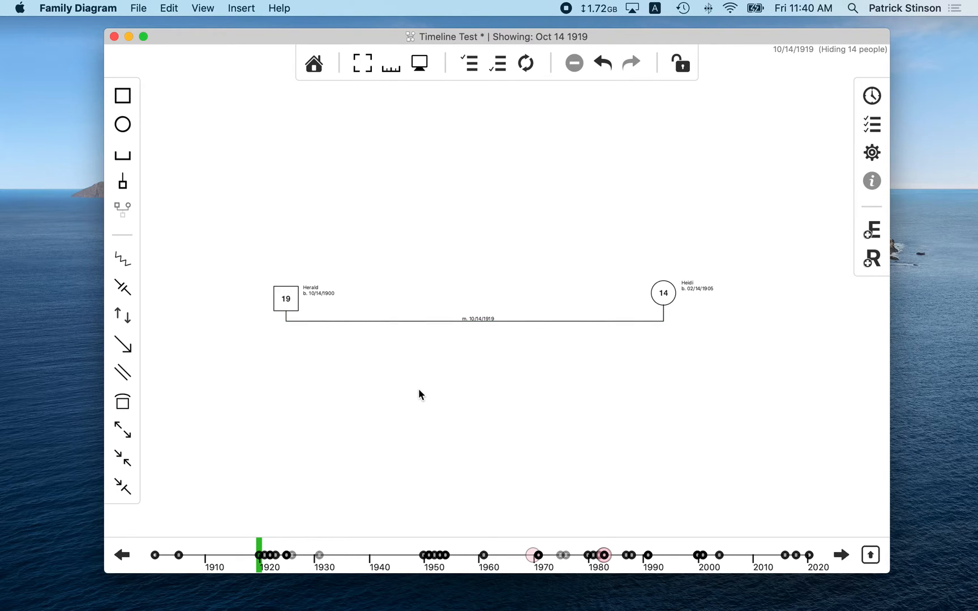
# - Advance event by event through the timeline to October 14, 1952 and fit the whole family in view
pyautogui.click(842, 555)
pyautogui.click(842, 555)
pyautogui.click(842, 555)
pyautogui.click(843, 556)
pyautogui.click(843, 556)
pyautogui.click(843, 556)
pyautogui.click(844, 557)
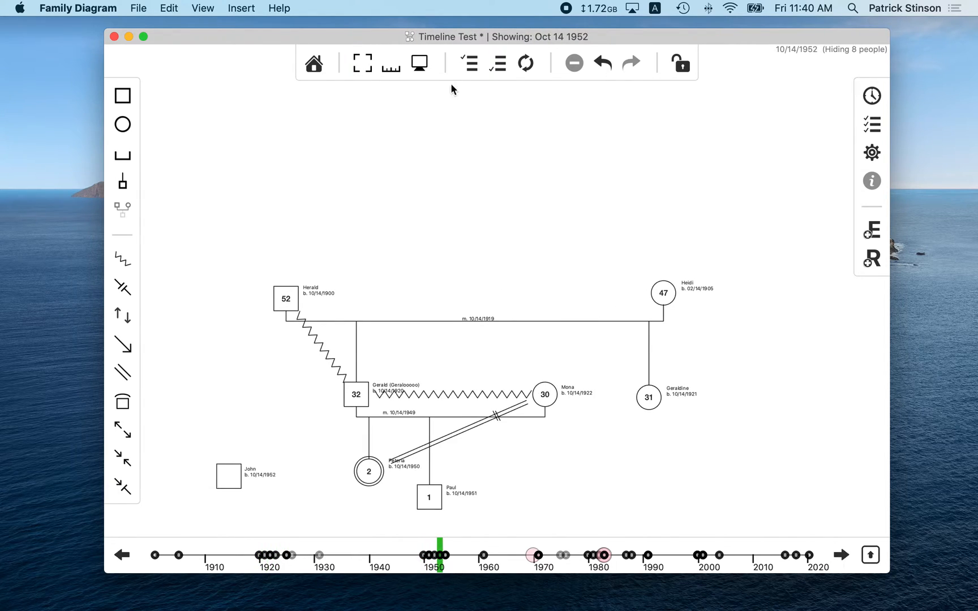
pyautogui.click(361, 65)
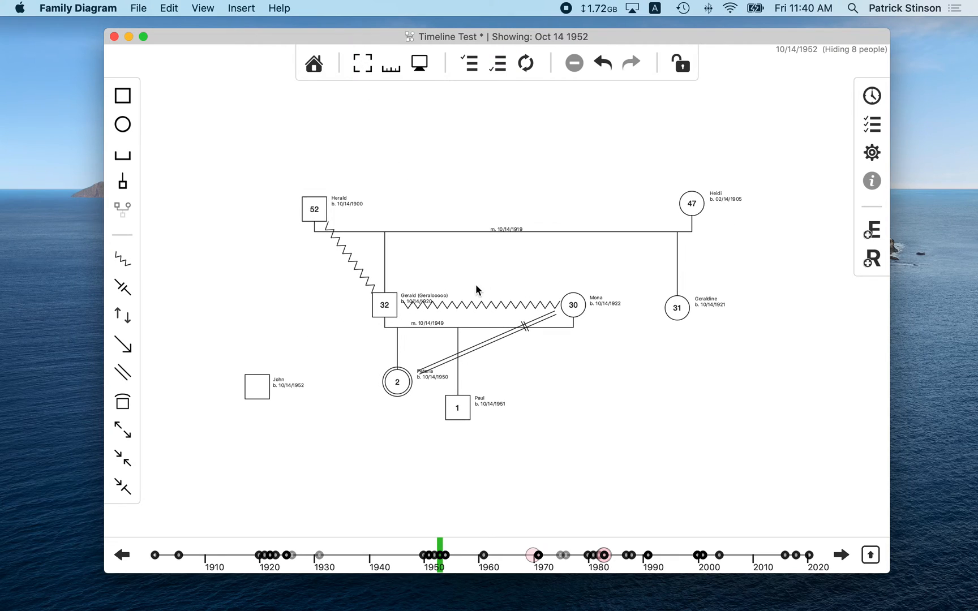
# - Advance event by event to October 14, 1990 and move the timeline on to its end at March 6, 2020
pyautogui.click(842, 555)
pyautogui.click(842, 555)
pyautogui.click(842, 555)
pyautogui.click(842, 555)
pyautogui.click(843, 556)
pyautogui.click(843, 556)
pyautogui.click(843, 556)
pyautogui.click(843, 557)
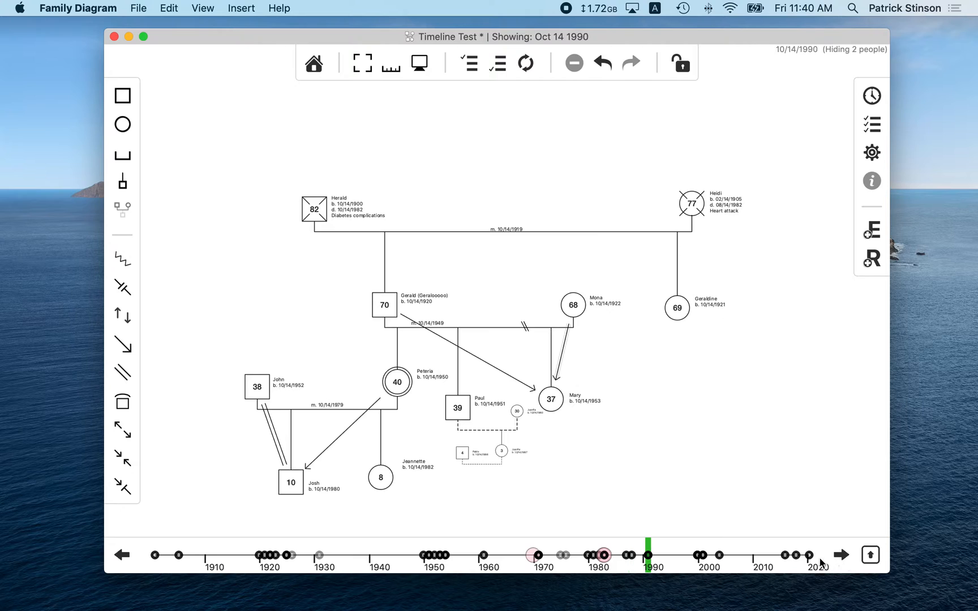
pyautogui.moveTo(647, 551); pyautogui.dragTo(827, 567)
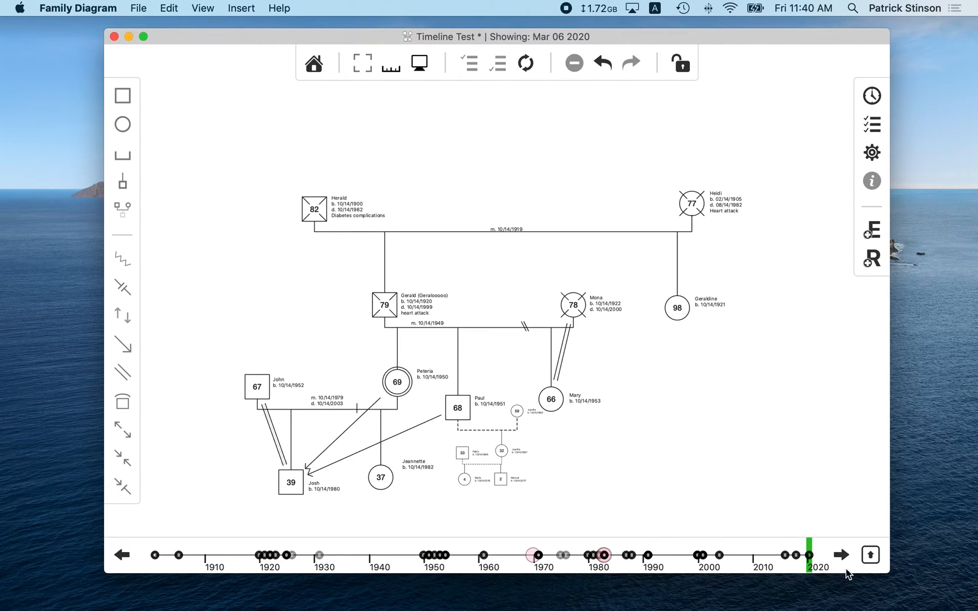
# - Sweep the timeline back to June 21, 1963 and forward again to March 6, 2020
pyautogui.moveTo(809, 554)
pyautogui.mouseDown()
pyautogui.moveTo(443, 566)
pyautogui.moveTo(601, 589)
pyautogui.moveTo(735, 592)
pyautogui.moveTo(500, 553)
pyautogui.mouseUp()
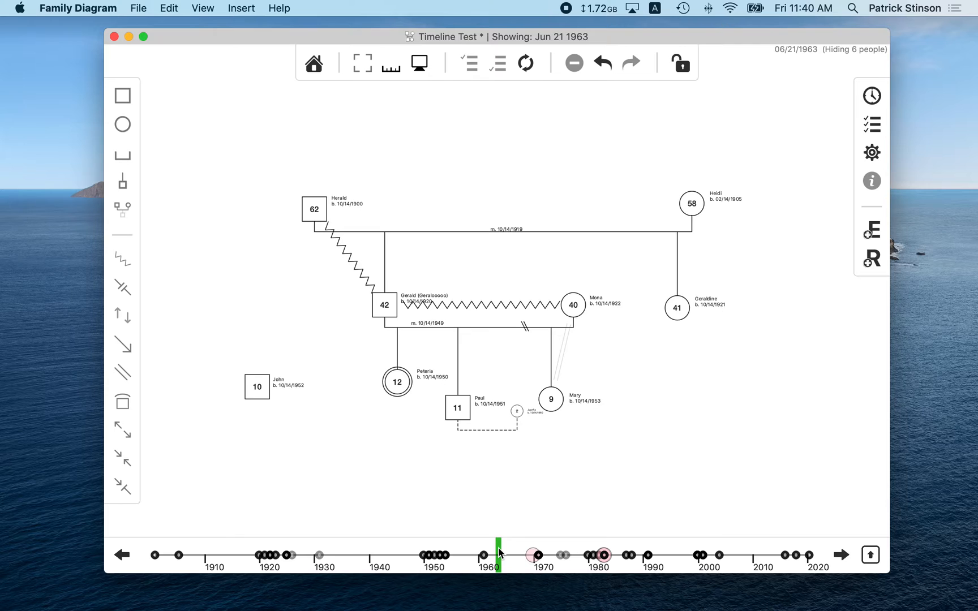
pyautogui.moveTo(499, 553)
pyautogui.mouseDown()
pyautogui.moveTo(674, 583)
pyautogui.moveTo(839, 572)
pyautogui.mouseUp()
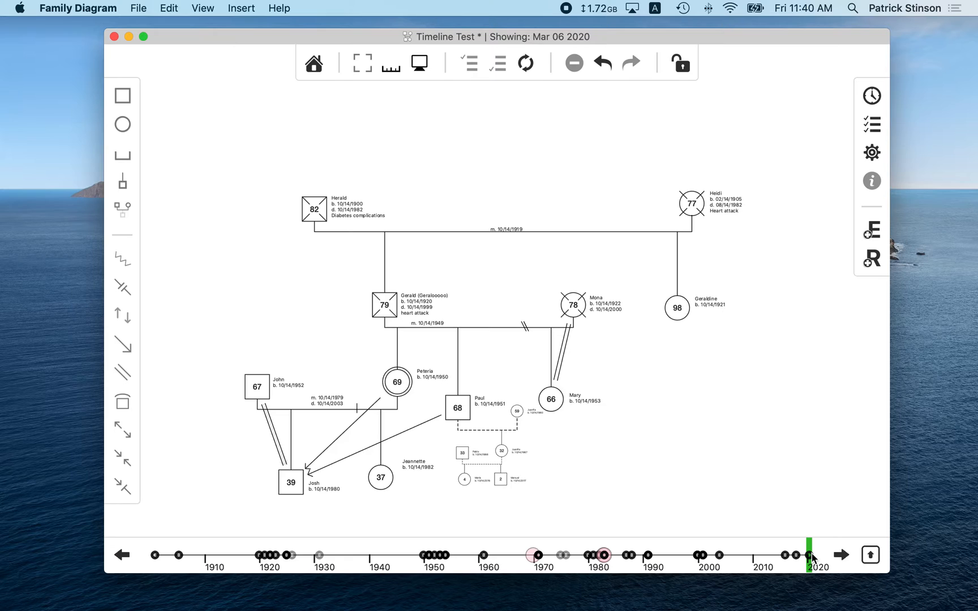
pyautogui.click(690, 391)
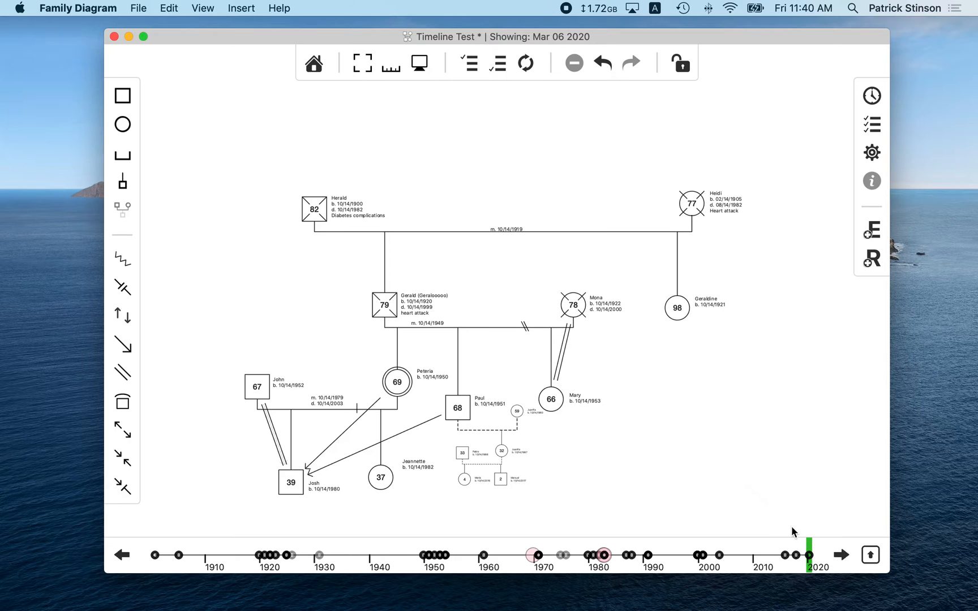
pyautogui.click(811, 558)
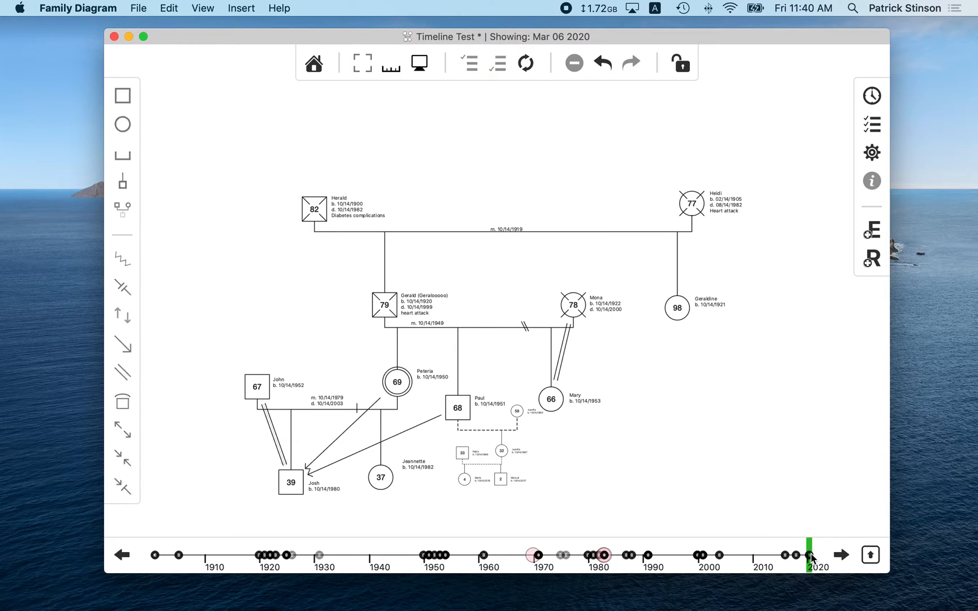
# - Move the timeline to August 4, 2016, select the double-circled person, and go back to June 18, 1965 to compare ages
pyautogui.moveTo(811, 558); pyautogui.dragTo(790, 561)
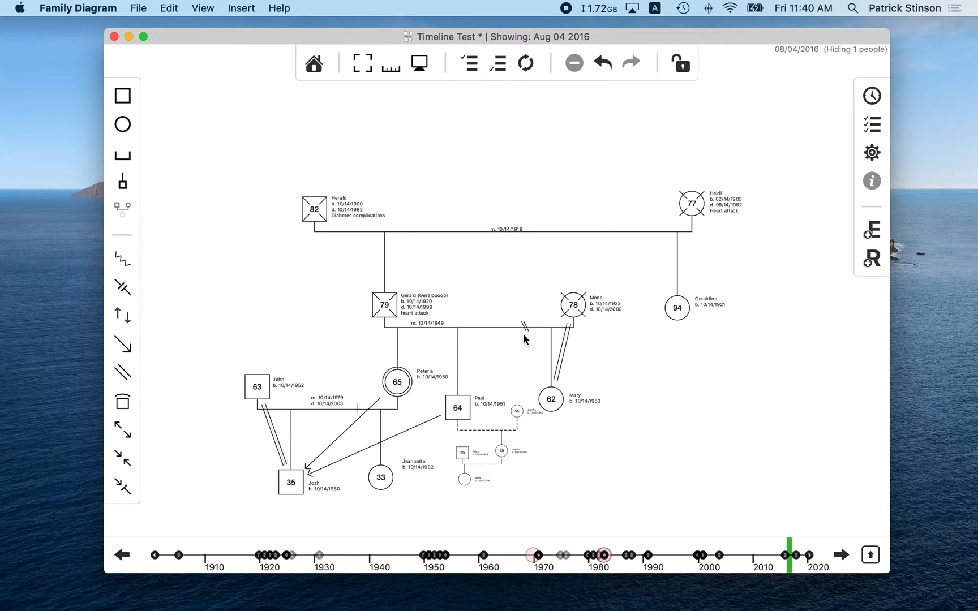
pyautogui.click(402, 380)
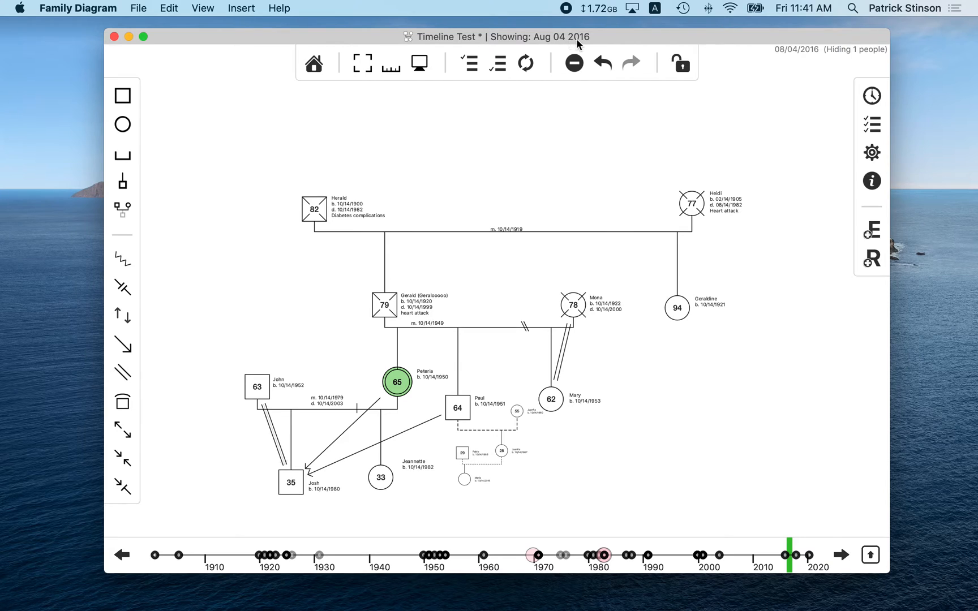
pyautogui.click(789, 563)
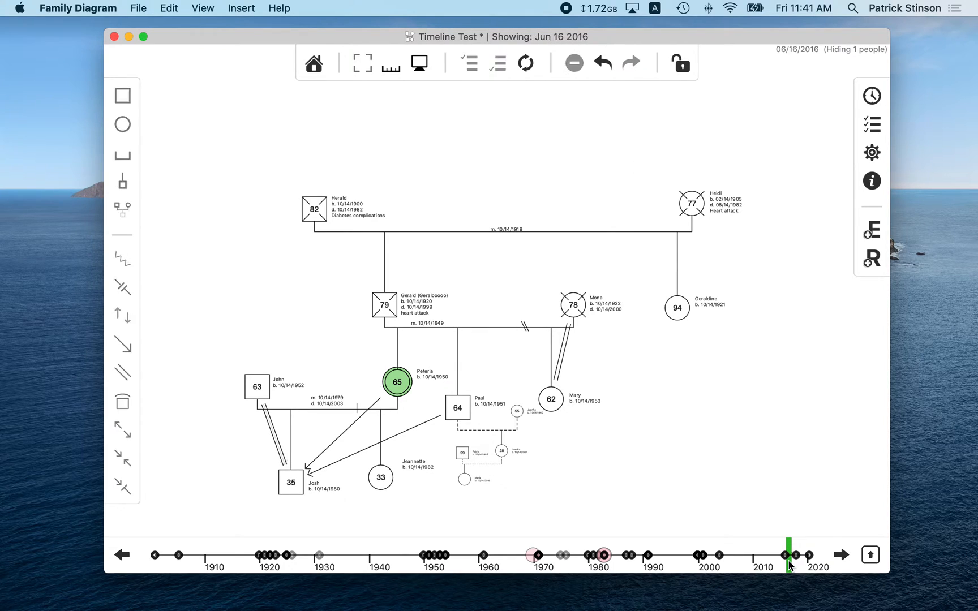
pyautogui.moveTo(789, 563)
pyautogui.mouseDown()
pyautogui.moveTo(489, 558)
pyautogui.moveTo(509, 559)
pyautogui.mouseUp()
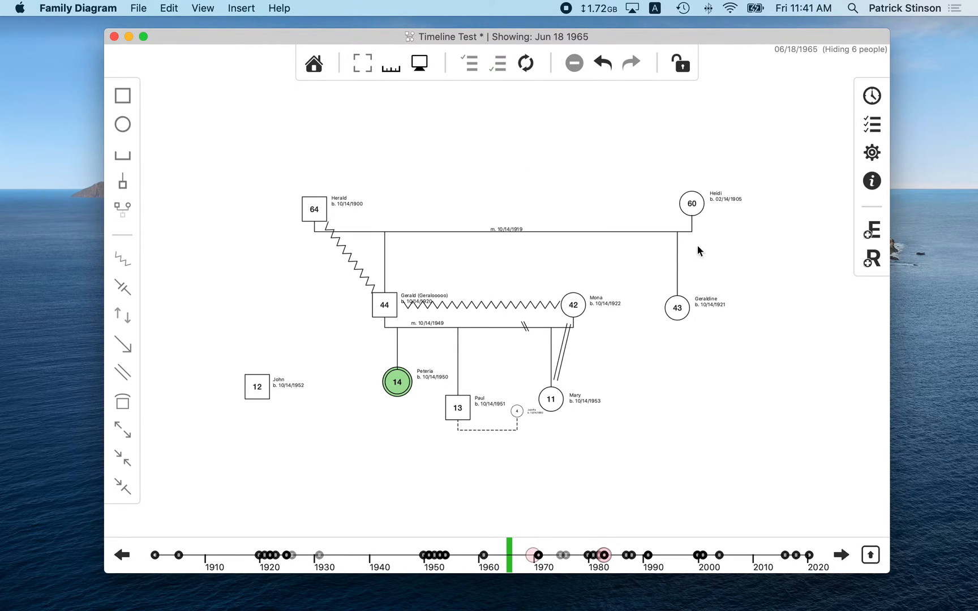
# - Move the timeline from August 22, 1953 to March 4, 1954, selecting the unconnected male, the youngest daughter and the double-circled person to compare them
pyautogui.moveTo(509, 557); pyautogui.dragTo(444, 563)
pyautogui.click(270, 384)
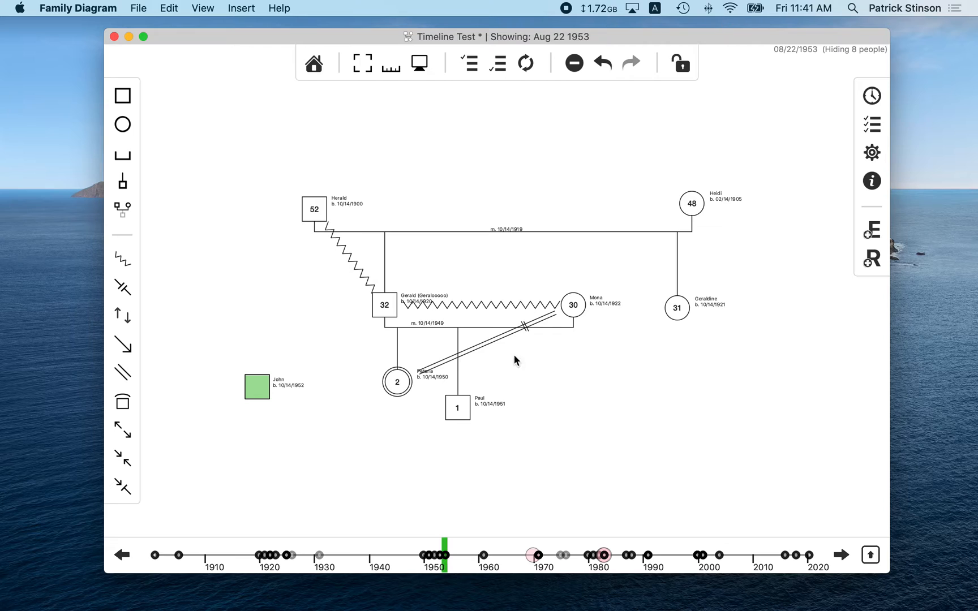
pyautogui.moveTo(445, 554); pyautogui.dragTo(448, 558)
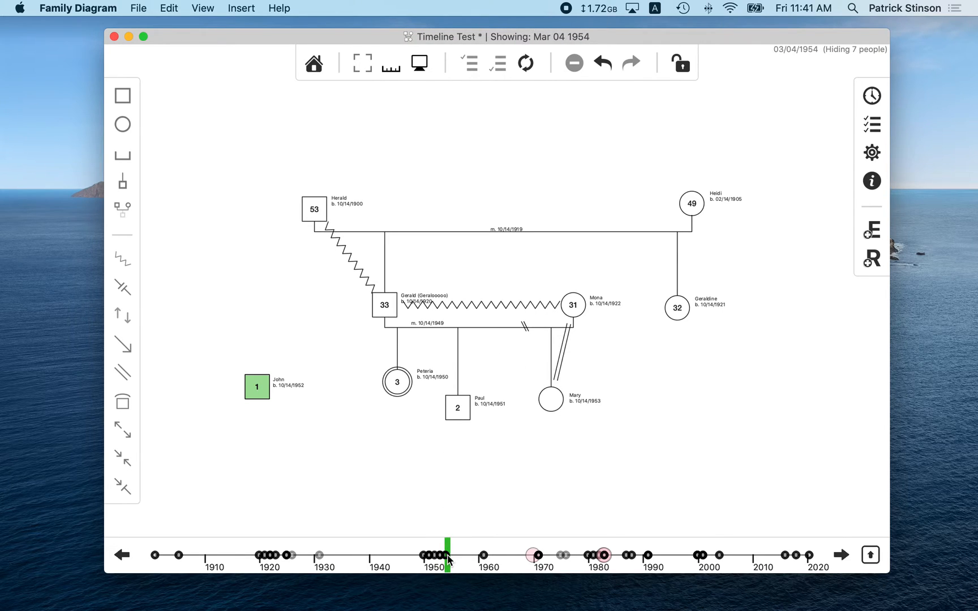
pyautogui.click(547, 397)
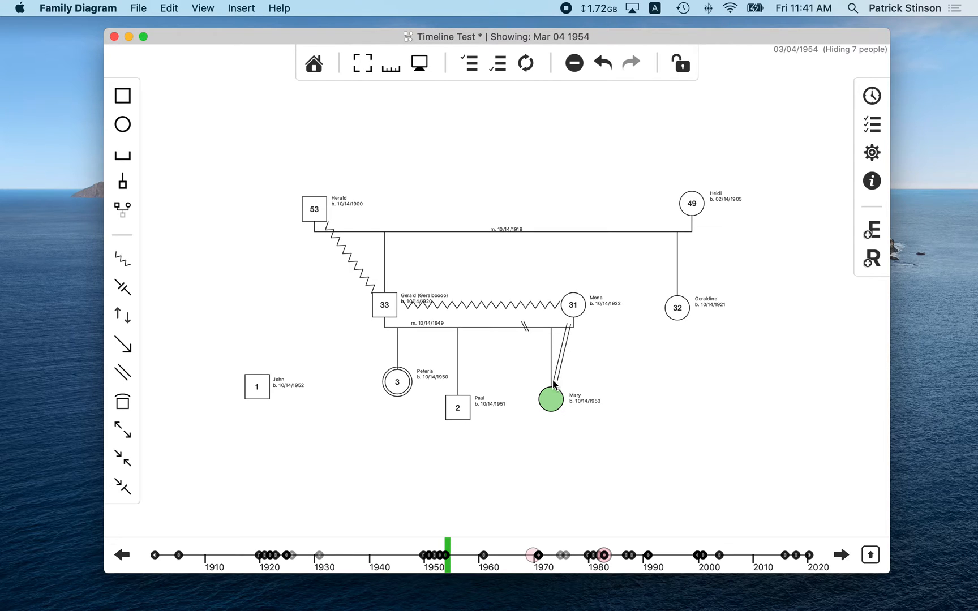
pyautogui.click(395, 381)
pyautogui.moveTo(447, 555); pyautogui.dragTo(448, 560)
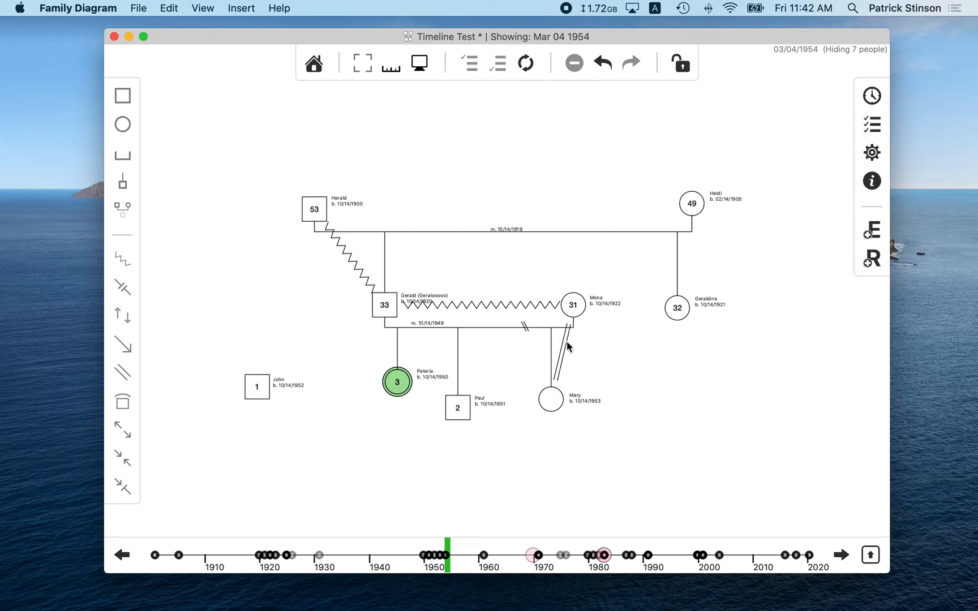
# - Move the timeline to its end at March 6, 2020, go back to August 22, 1970, and select the youngest daughter
pyautogui.moveTo(447, 559); pyautogui.dragTo(962, 567)
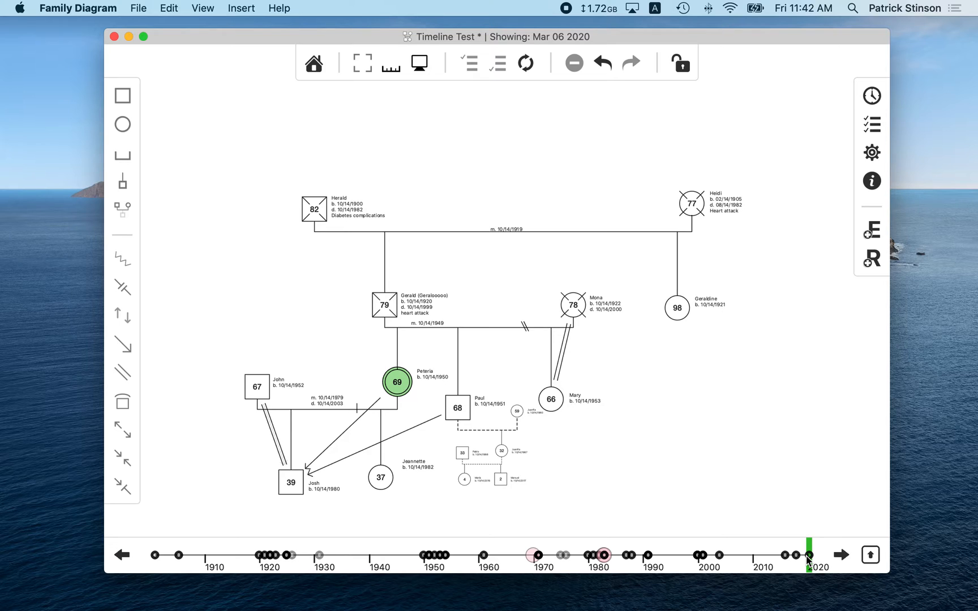
pyautogui.moveTo(808, 560)
pyautogui.mouseDown()
pyautogui.moveTo(504, 554)
pyautogui.moveTo(436, 566)
pyautogui.moveTo(562, 568)
pyautogui.moveTo(537, 568)
pyautogui.mouseUp()
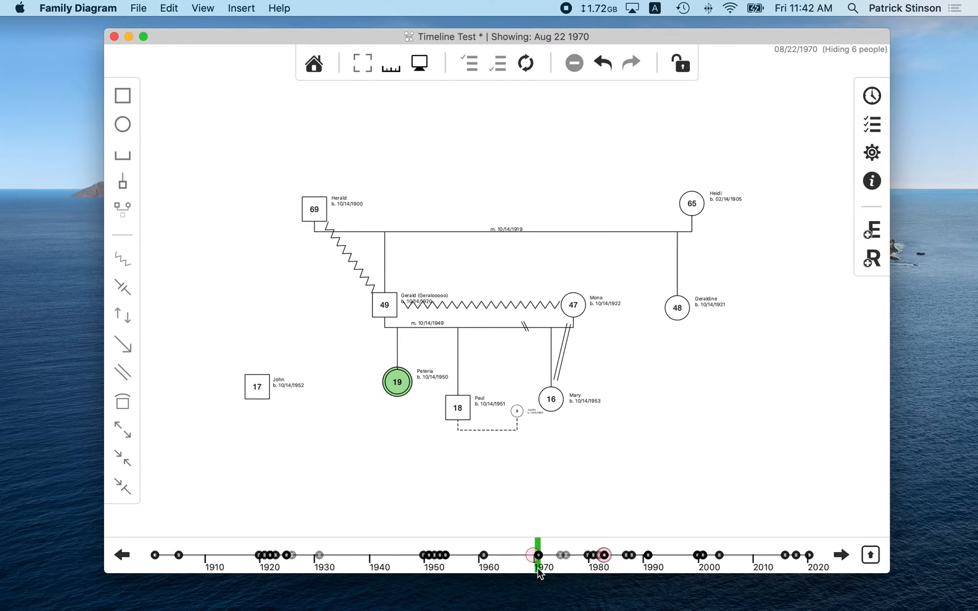
pyautogui.click(555, 399)
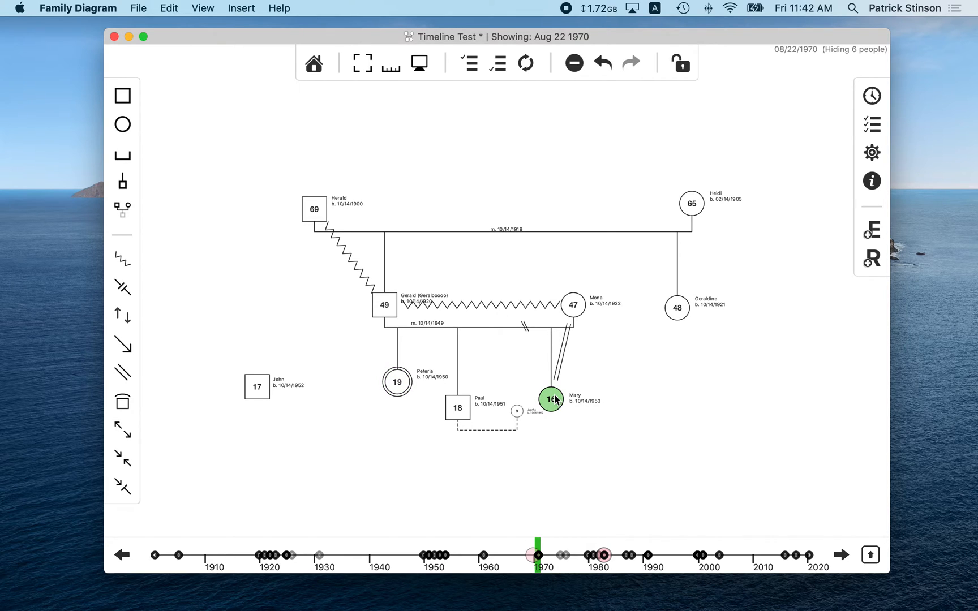
# - Advance the timeline to March 4, 1971 and on to June 9, 1971, and clear the selection
pyautogui.moveTo(533, 540); pyautogui.dragTo(541, 561)
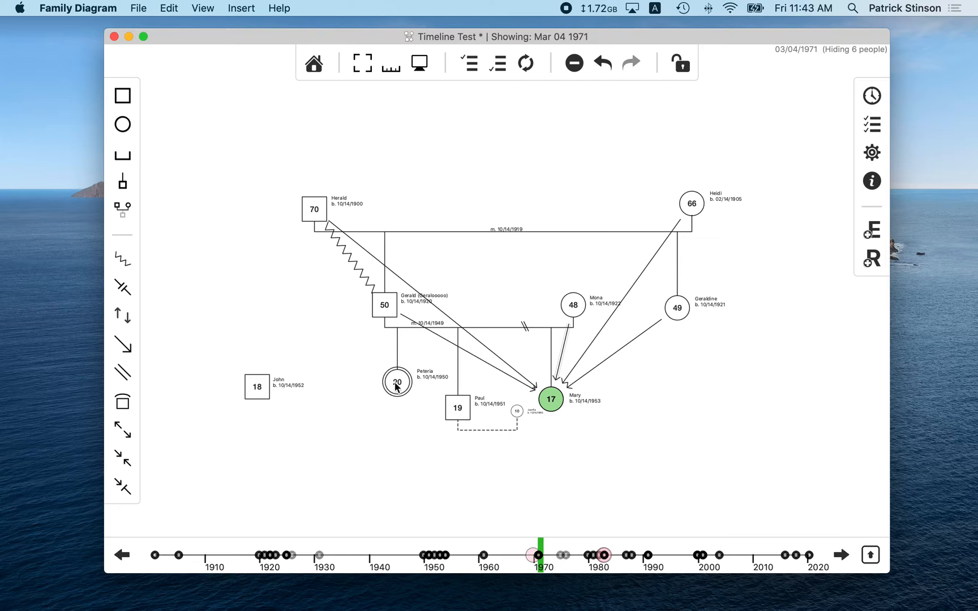
pyautogui.moveTo(538, 569)
pyautogui.mouseDown()
pyautogui.moveTo(524, 566)
pyautogui.moveTo(543, 568)
pyautogui.moveTo(541, 552)
pyautogui.mouseUp()
pyautogui.click(585, 350)
pyautogui.click(616, 445)
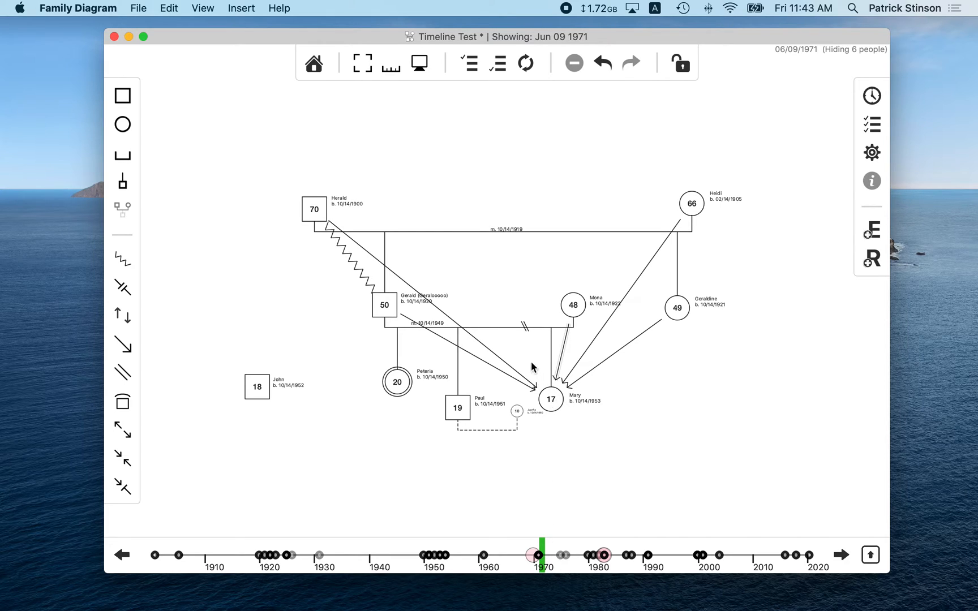
# - Select all five projection arrows pointing at the youngest daughter and check their shared relationship properties and start date
pyautogui.moveTo(522, 346); pyautogui.dragTo(486, 373)
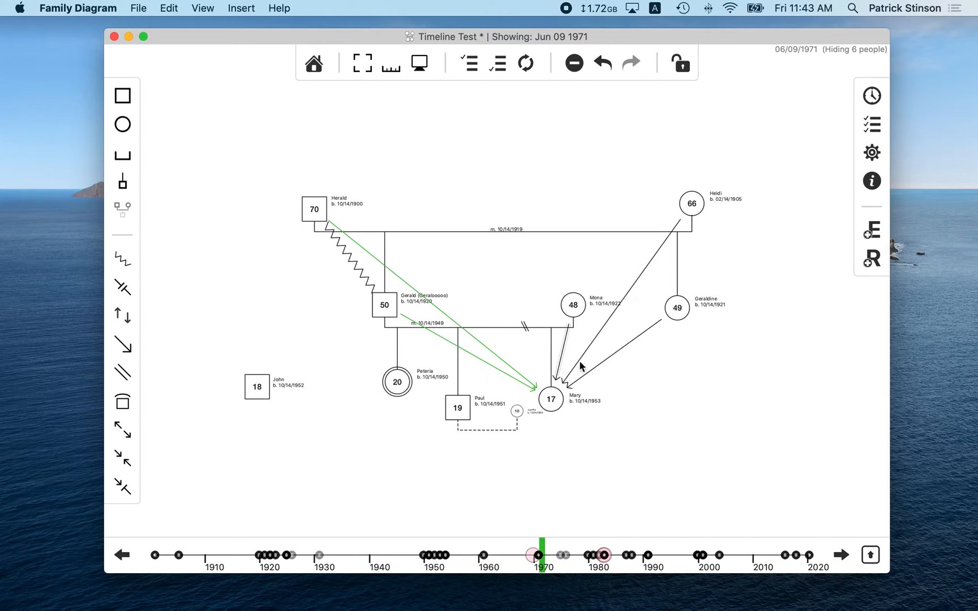
pyautogui.moveTo(617, 362); pyautogui.dragTo(586, 336)
pyautogui.keyDown('shift'); pyautogui.click(566, 346); pyautogui.keyUp('shift')
pyautogui.click(872, 180)
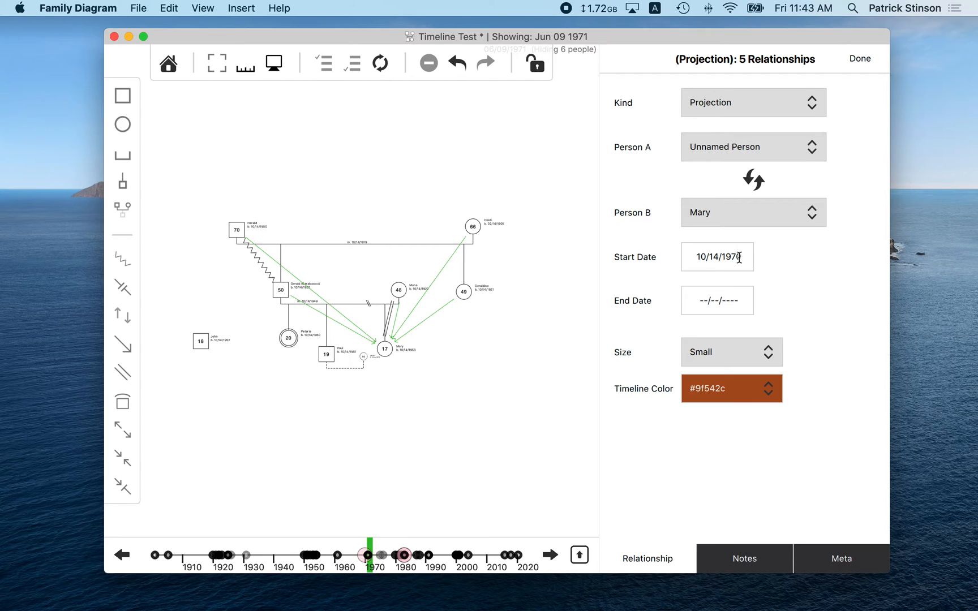
pyautogui.click(859, 58)
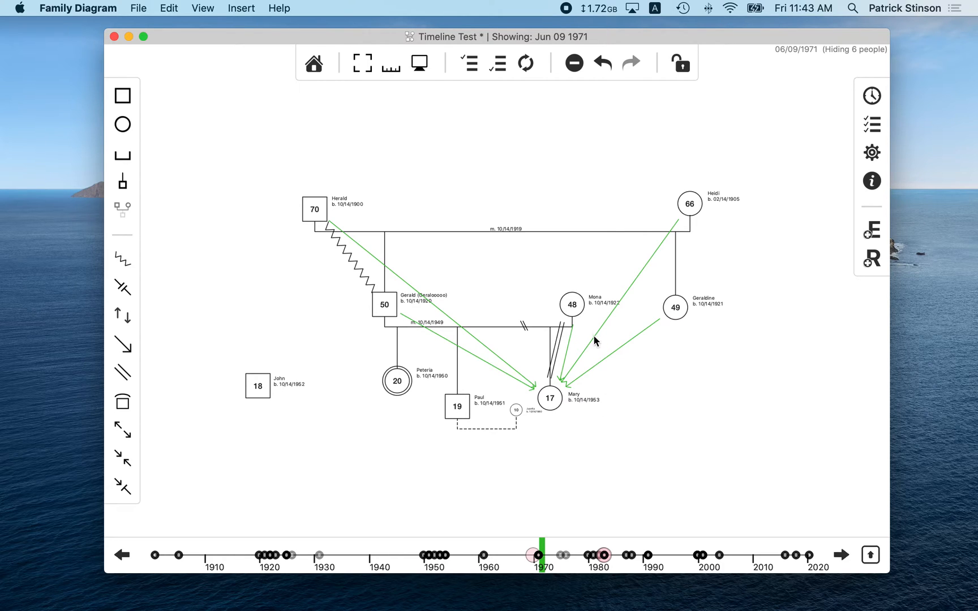
# - Step the timeline back before 1970, then forward through June 9, 1971 and September 11, 1973 to January 9, 1975
pyautogui.click(527, 556)
pyautogui.moveTo(528, 557)
pyautogui.mouseDown()
pyautogui.moveTo(437, 560)
pyautogui.moveTo(581, 559)
pyautogui.moveTo(533, 563)
pyautogui.moveTo(542, 565)
pyautogui.mouseUp()
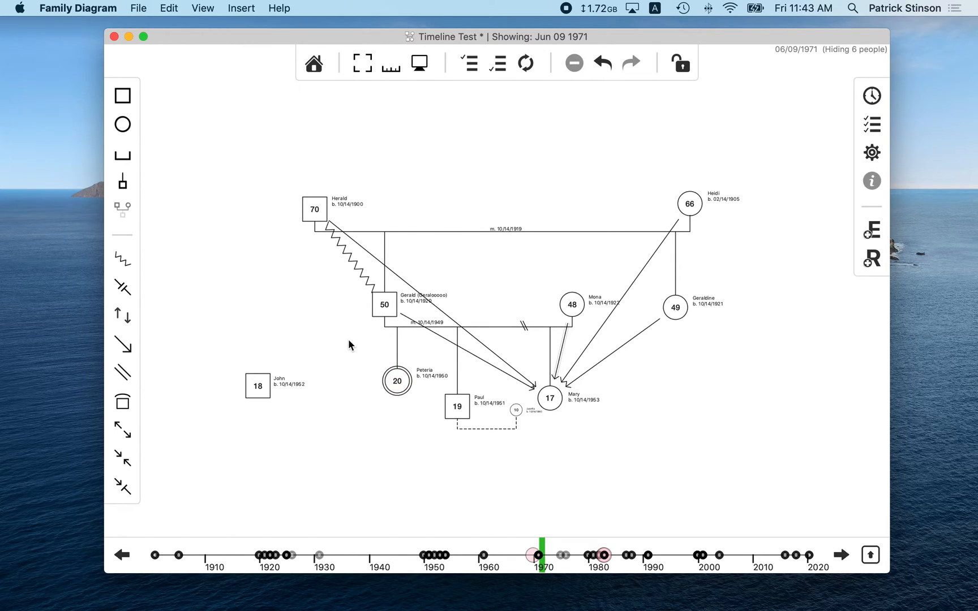
pyautogui.moveTo(542, 560); pyautogui.dragTo(555, 562)
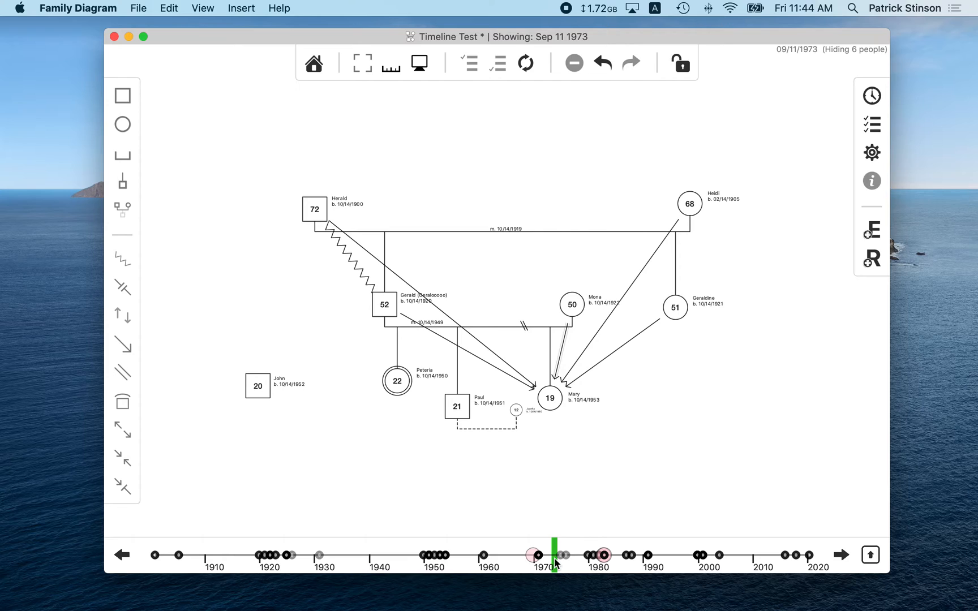
pyautogui.moveTo(554, 558); pyautogui.dragTo(562, 560)
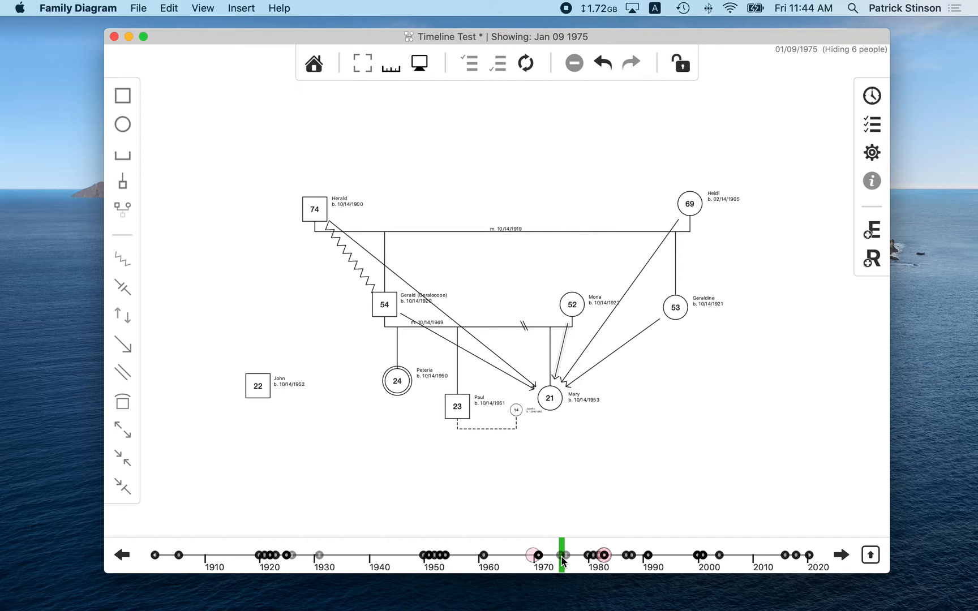
# - Return the timeline to March 4, 1954 and January 15, 1954, selecting the double-circled person and the youngest daughter
pyautogui.moveTo(562, 560); pyautogui.dragTo(448, 556)
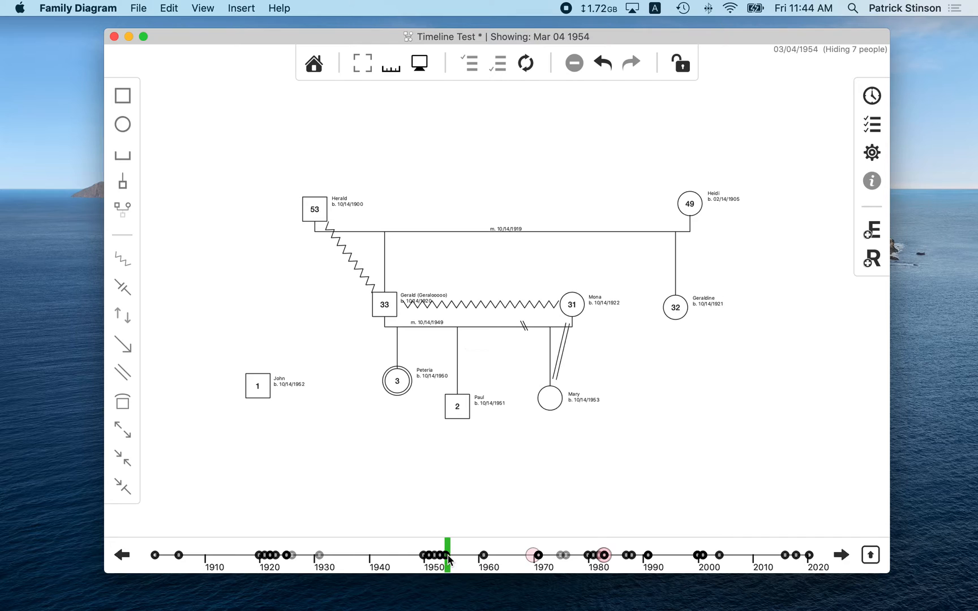
pyautogui.click(403, 378)
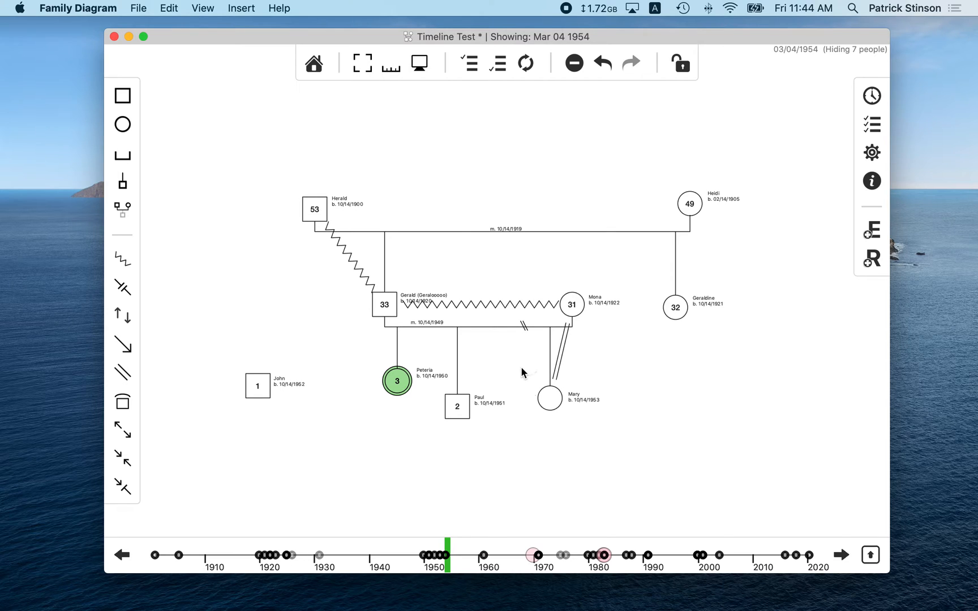
pyautogui.moveTo(447, 553)
pyautogui.mouseDown()
pyautogui.moveTo(433, 555)
pyautogui.moveTo(447, 557)
pyautogui.mouseUp()
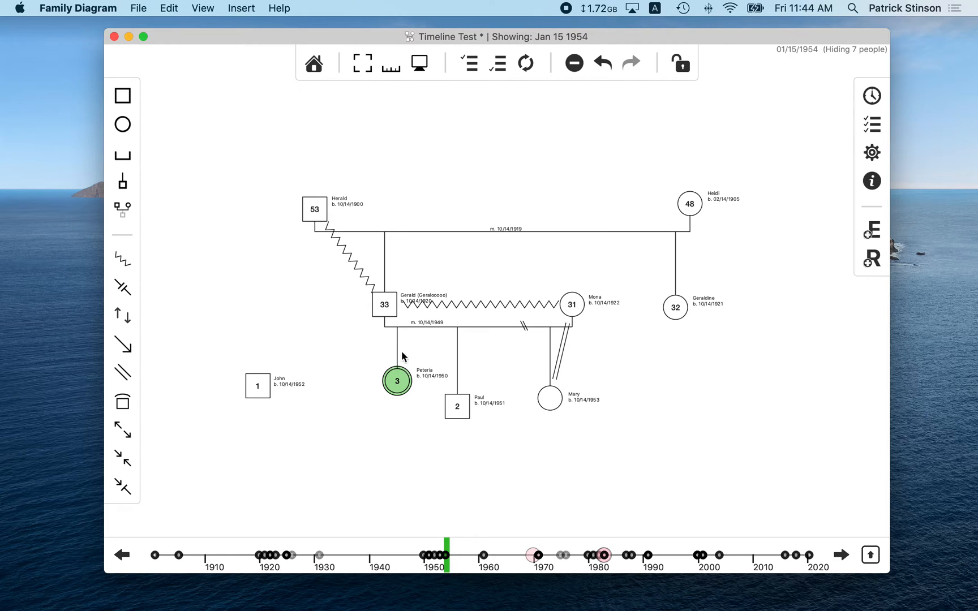
pyautogui.click(554, 405)
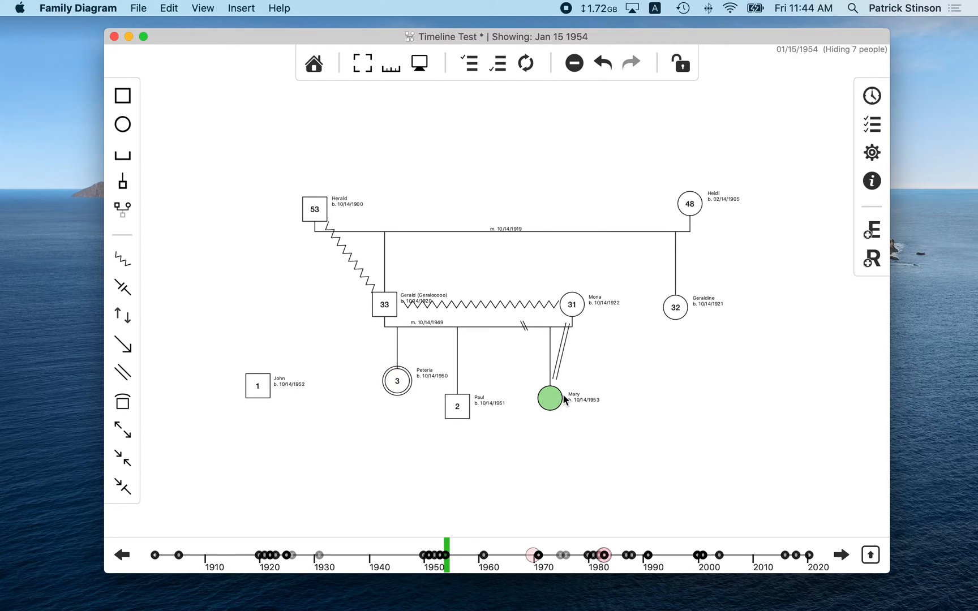
# - Highlight the double-line fusion relationship between the mother and the youngest daughter
pyautogui.click(600, 345)
pyautogui.click(566, 348)
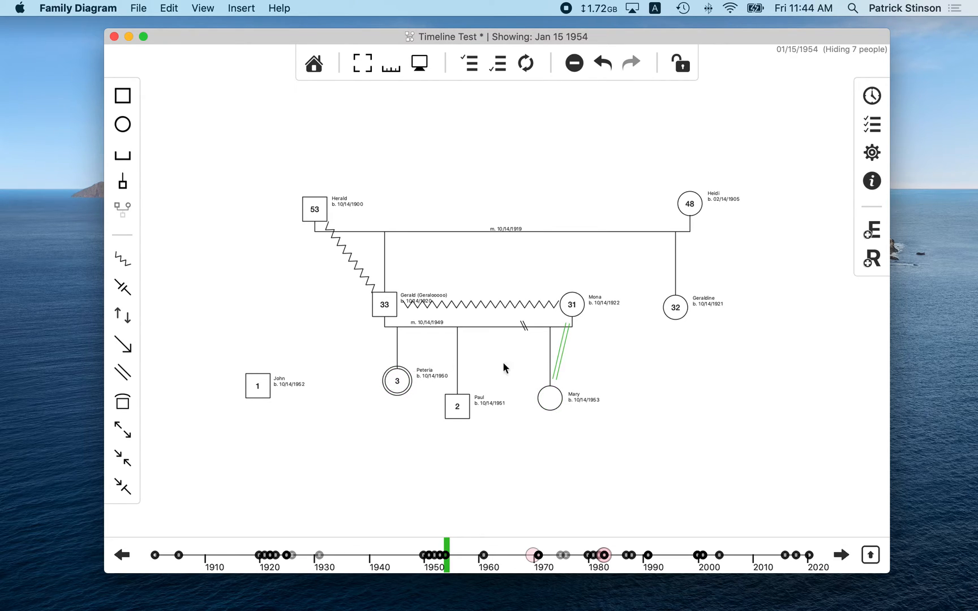
pyautogui.click(620, 371)
pyautogui.click(560, 348)
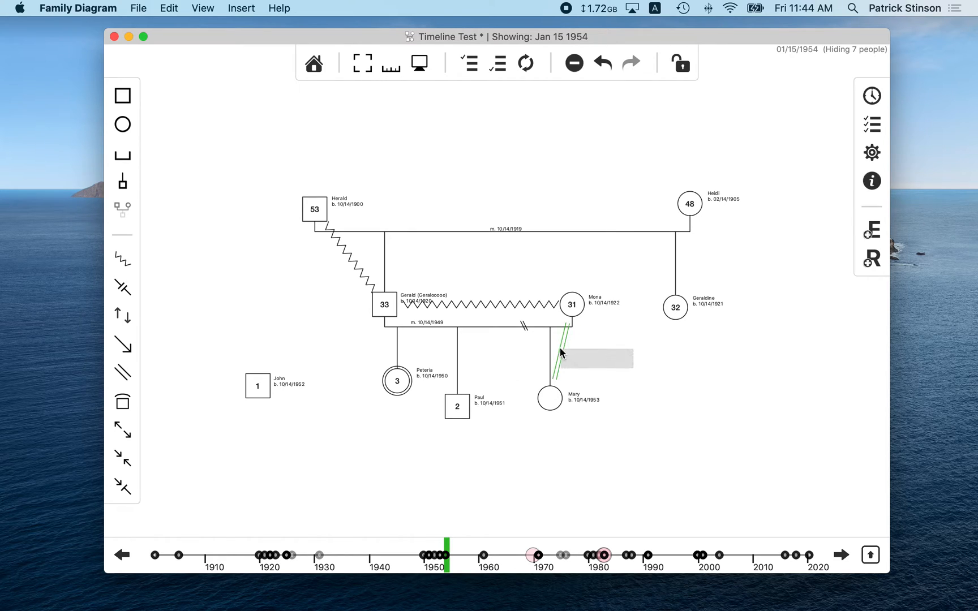
# - Step the timeline back to February 9, 1953 and forward to June 29, 1957 to compare the mother's fusion relationships
pyautogui.click(450, 557)
pyautogui.click(441, 557)
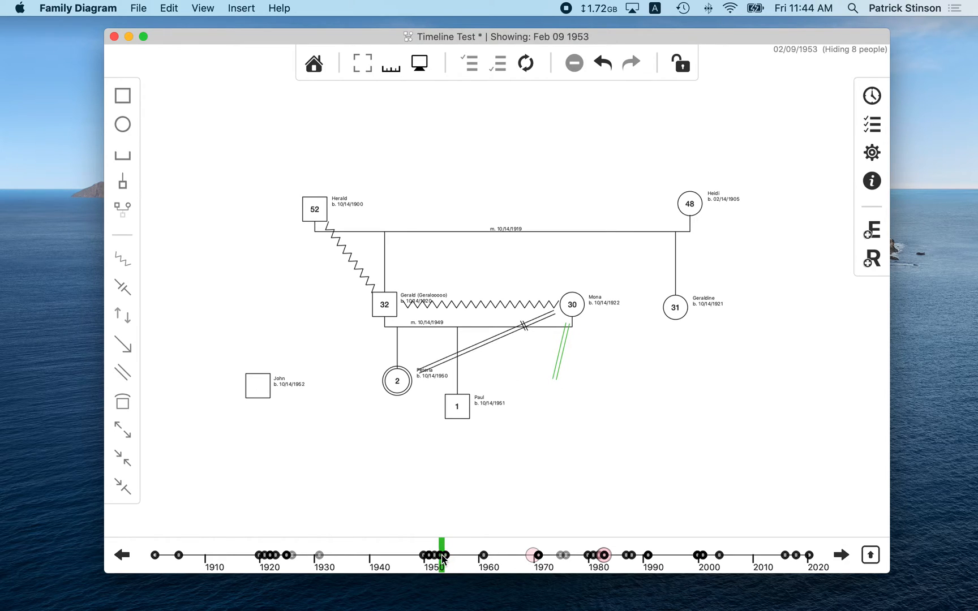
pyautogui.click(500, 507)
pyautogui.click(448, 556)
pyautogui.moveTo(448, 556); pyautogui.dragTo(467, 559)
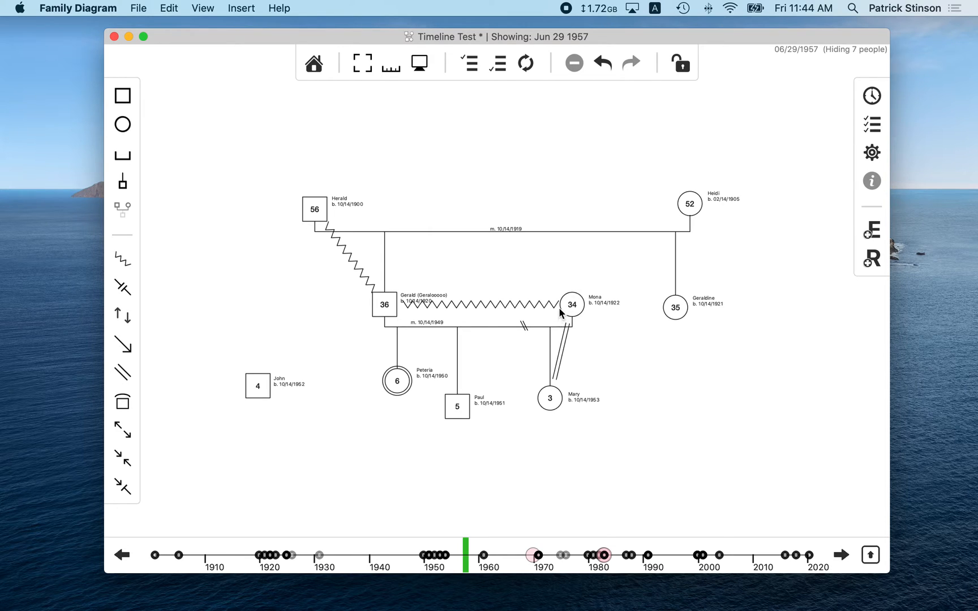
# - Select the double-circled person, the mother and the youngest daughter in turn to point out their relationships in 1957
pyautogui.click(394, 384)
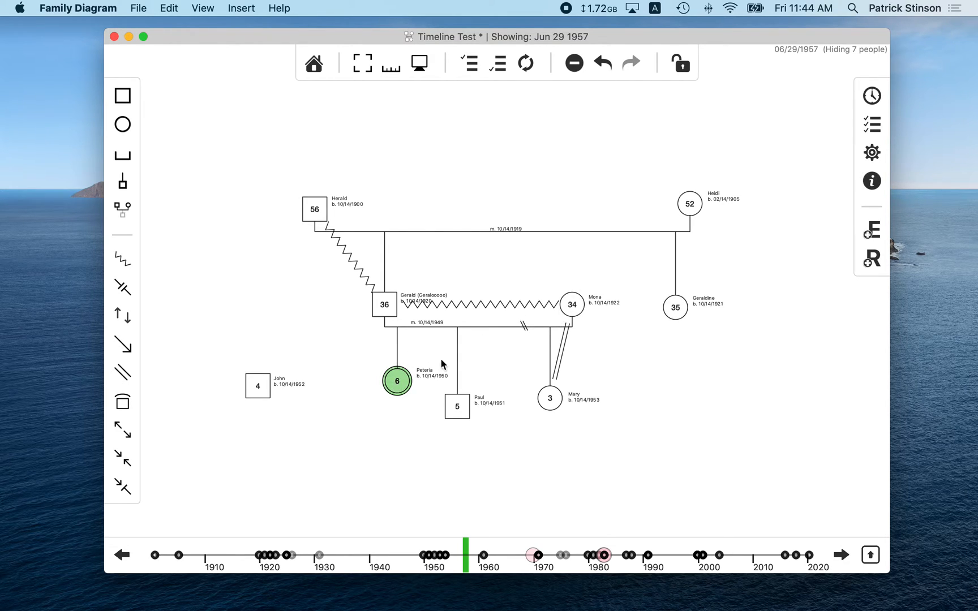
pyautogui.click(573, 303)
pyautogui.click(549, 411)
pyautogui.click(575, 301)
# - Move the timeline to its end at March 6, 2020, clear the selection and fit the whole family in view
pyautogui.moveTo(576, 555); pyautogui.dragTo(818, 567)
pyautogui.click(803, 407)
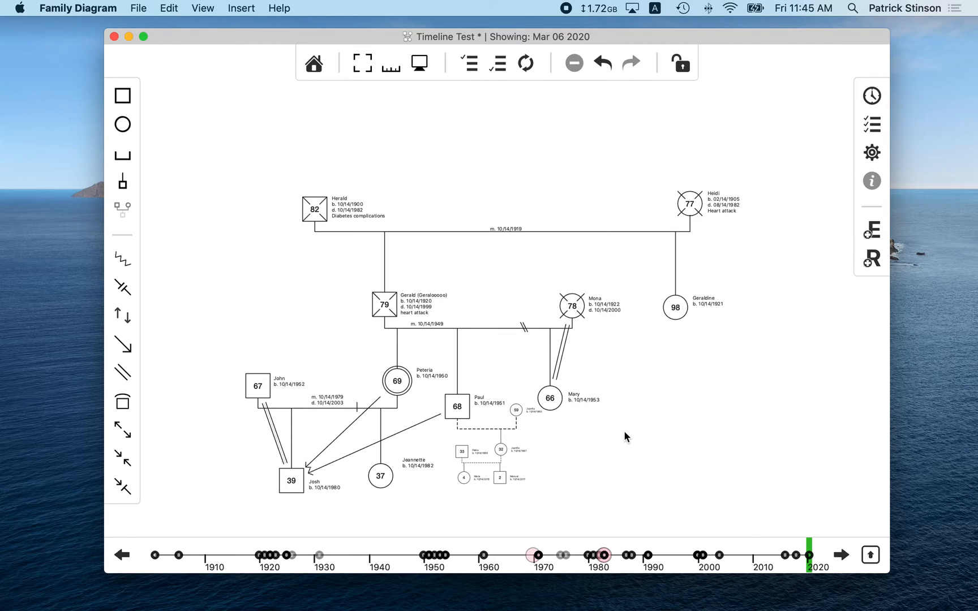
pyautogui.click(363, 62)
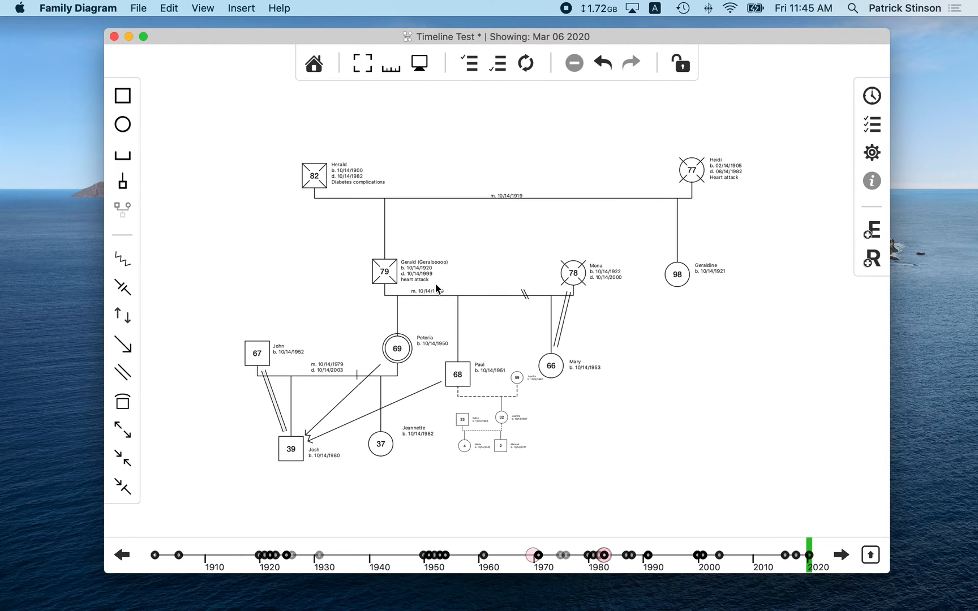
pyautogui.moveTo(737, 556)
pyautogui.mouseDown()
pyautogui.moveTo(405, 561)
pyautogui.moveTo(168, 534)
pyautogui.moveTo(246, 550)
pyautogui.moveTo(804, 582)
pyautogui.moveTo(527, 554)
pyautogui.moveTo(615, 572)
pyautogui.moveTo(824, 572)
pyautogui.mouseUp()
# - Open the entire family's timeline event list, browse down to the early 1980s and select the 1980 birth event
pyautogui.click(872, 97)
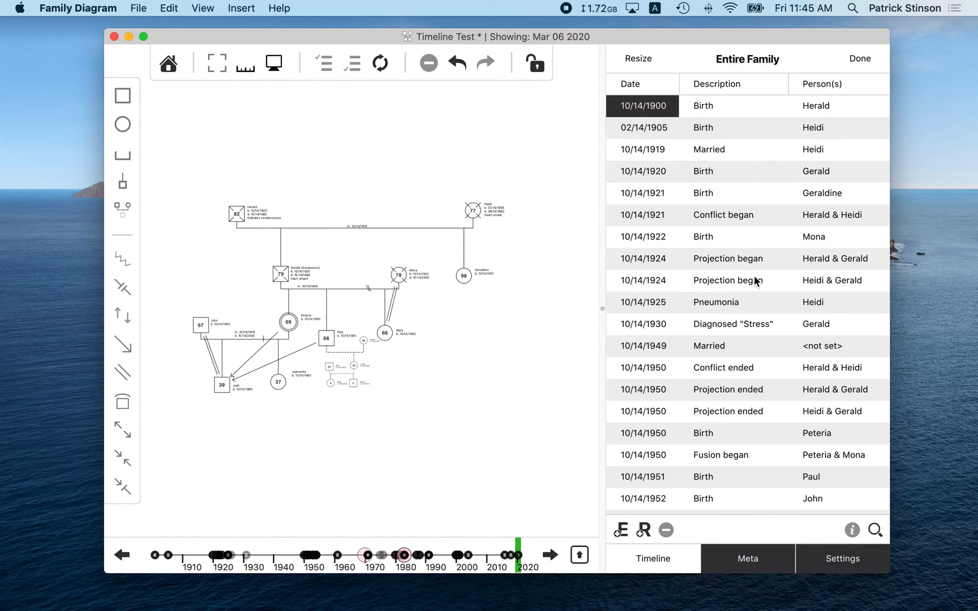
pyautogui.scroll(-5, 751, 246)
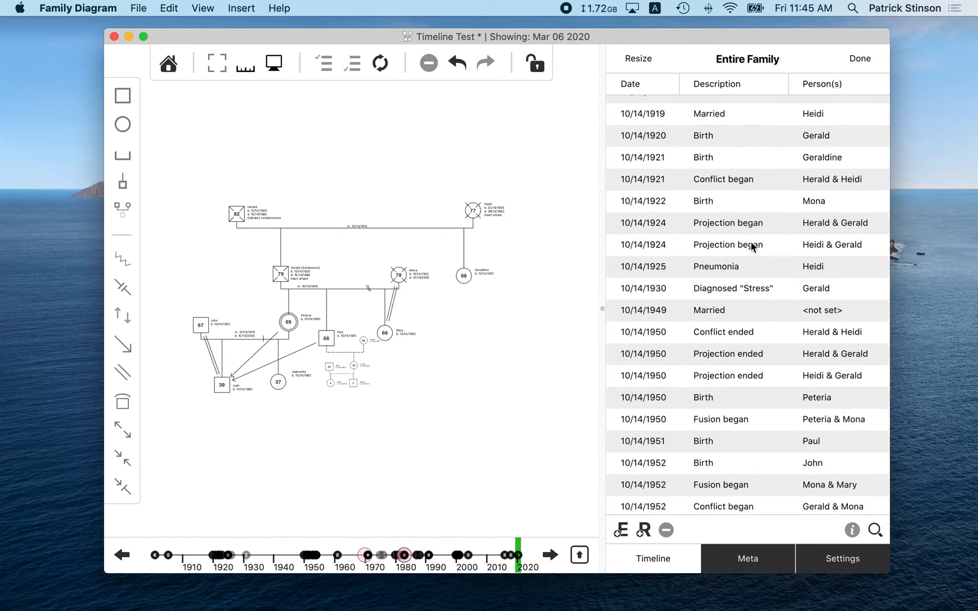
pyautogui.scroll(-15, 750, 242)
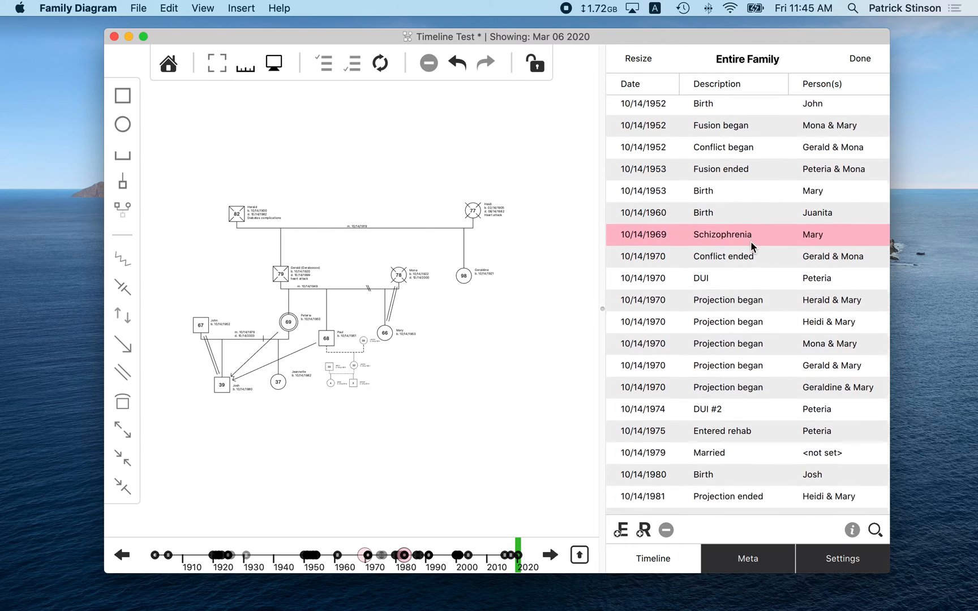
pyautogui.scroll(-5, 751, 243)
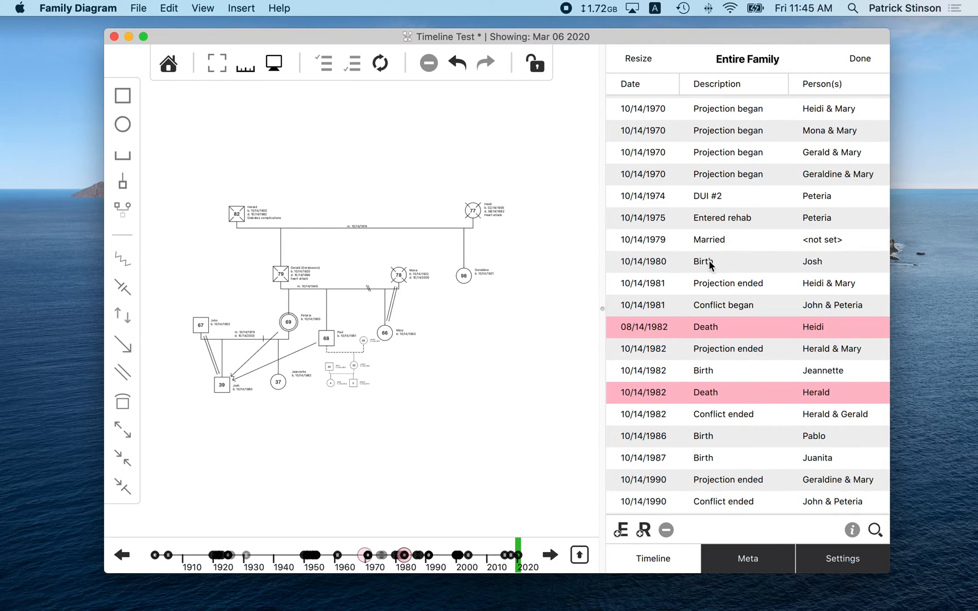
pyautogui.click(709, 263)
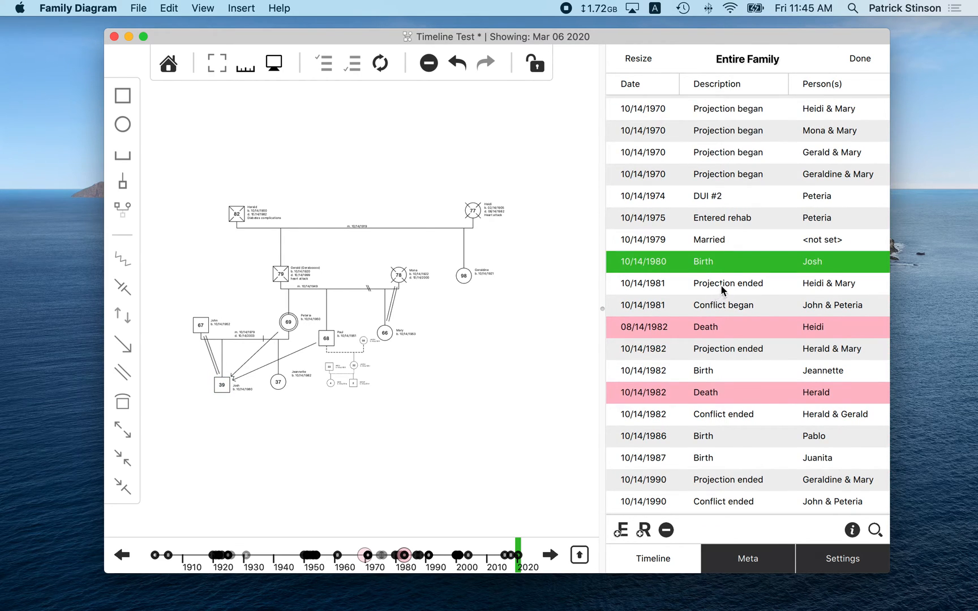
# - Select the two October 14, 1981 relationship events in turn and the August 14, 1982 death, and browse on toward the 1999 events
pyautogui.click(712, 288)
pyautogui.click(714, 308)
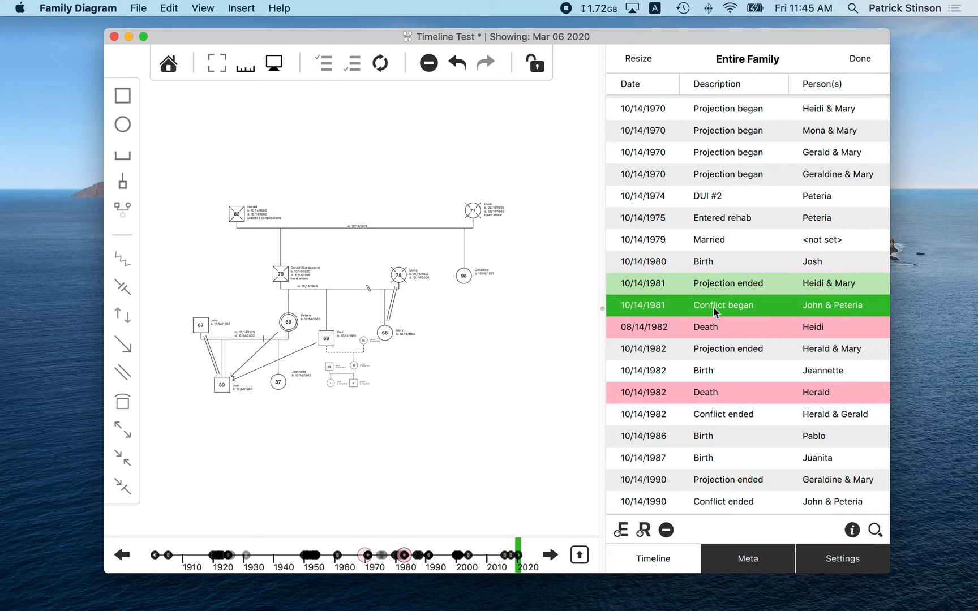
pyautogui.click(710, 285)
pyautogui.click(720, 305)
pyautogui.click(747, 285)
pyautogui.scroll(-3, 728, 326)
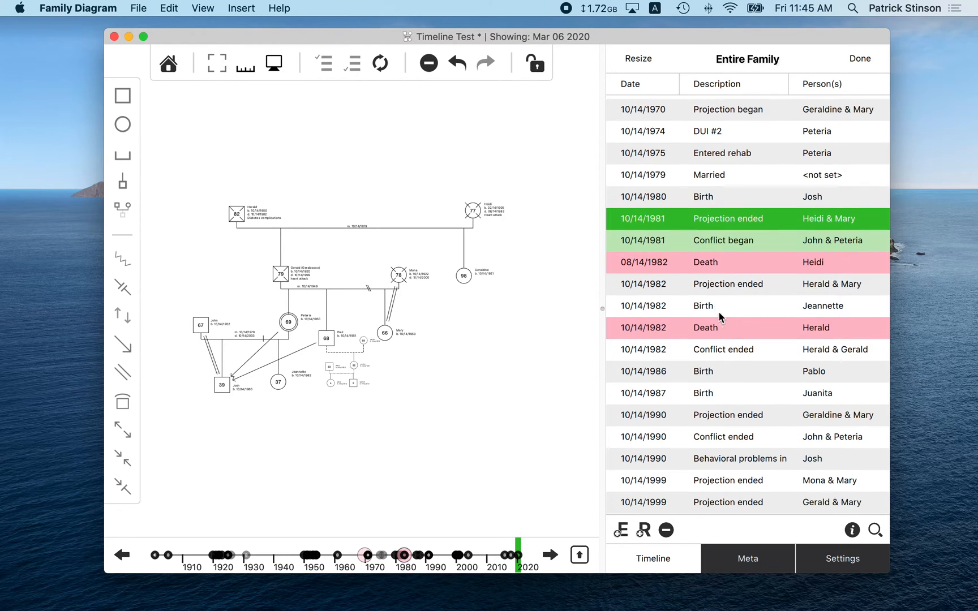
pyautogui.click(712, 262)
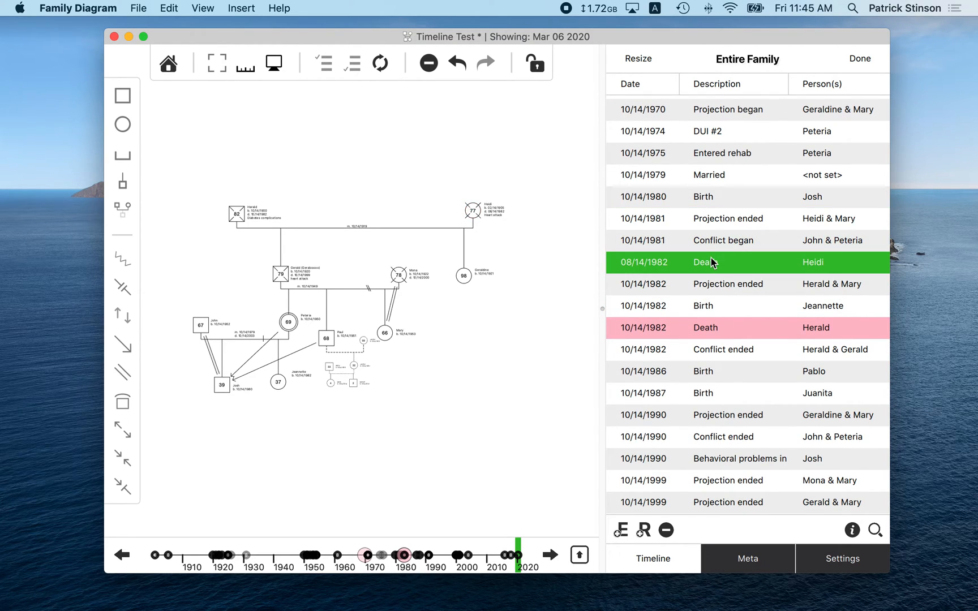
pyautogui.scroll(-5, 715, 350)
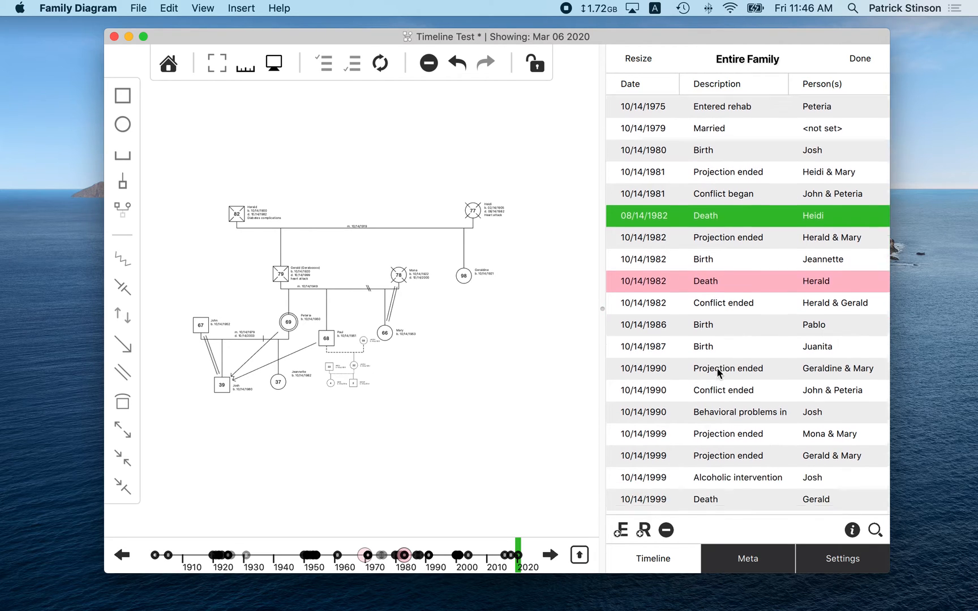
# - Select the 10/14/1990 behavioral problems event, clear the diagram selection, and select the 10/14/1999 alcoholic intervention event
pyautogui.click(714, 334)
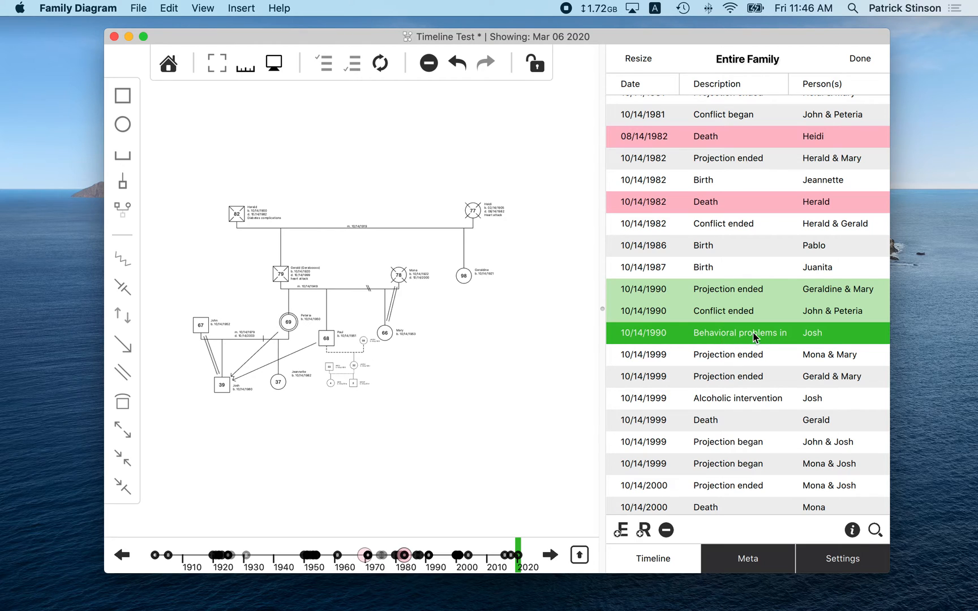
pyautogui.click(218, 387)
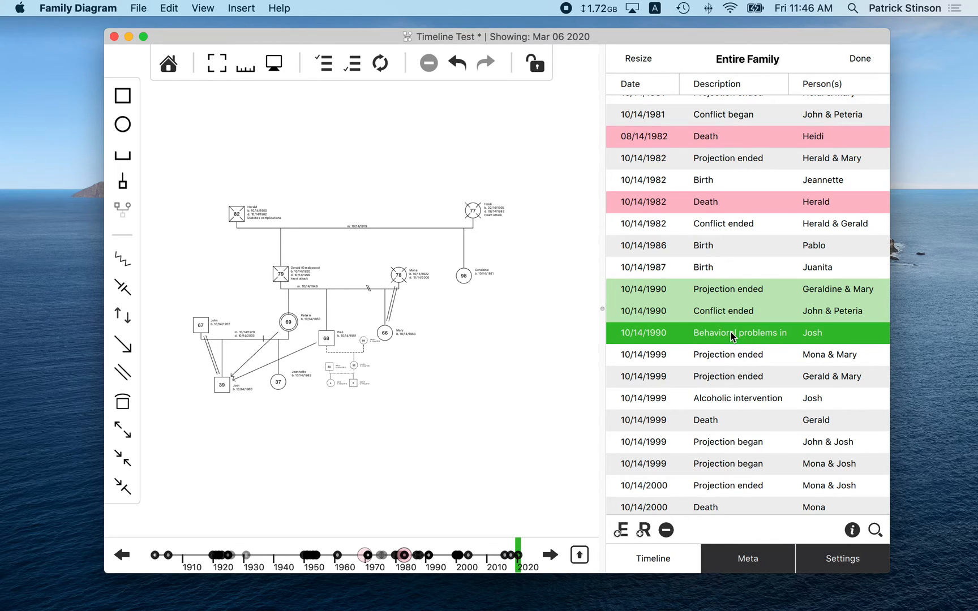
pyautogui.click(731, 397)
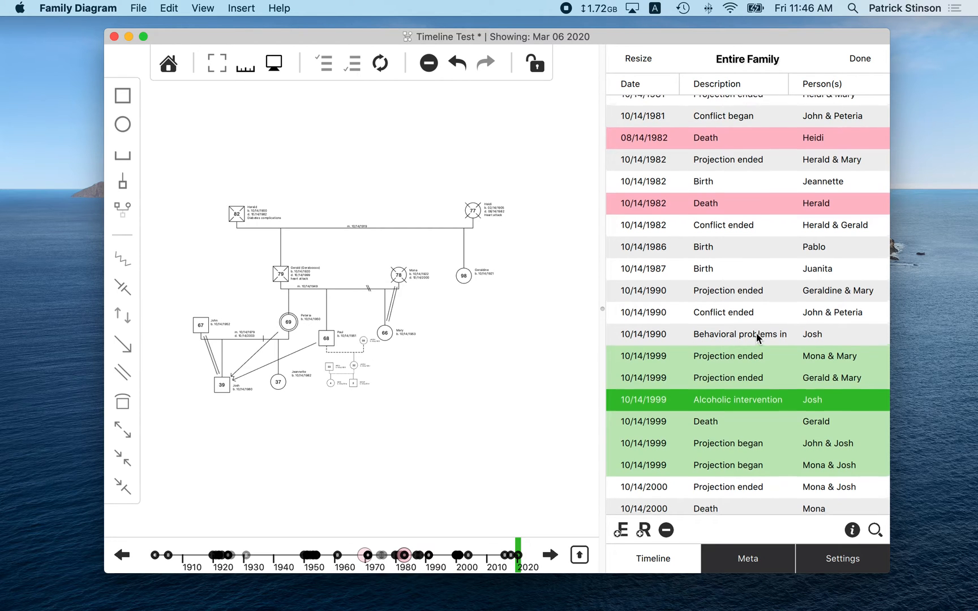
# - Browse the family's event list down to the Now entry and back to the earliest events, ending around the 1920s to 1950s
pyautogui.scroll(3, 757, 338)
pyautogui.scroll(-5, 757, 338)
pyautogui.scroll(-4, 757, 335)
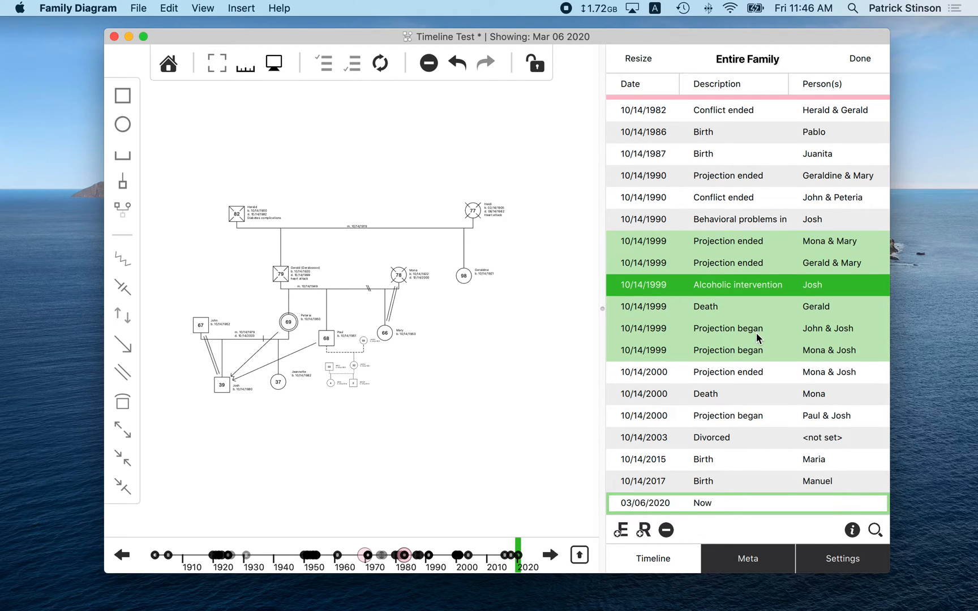
pyautogui.scroll(15, 756, 338)
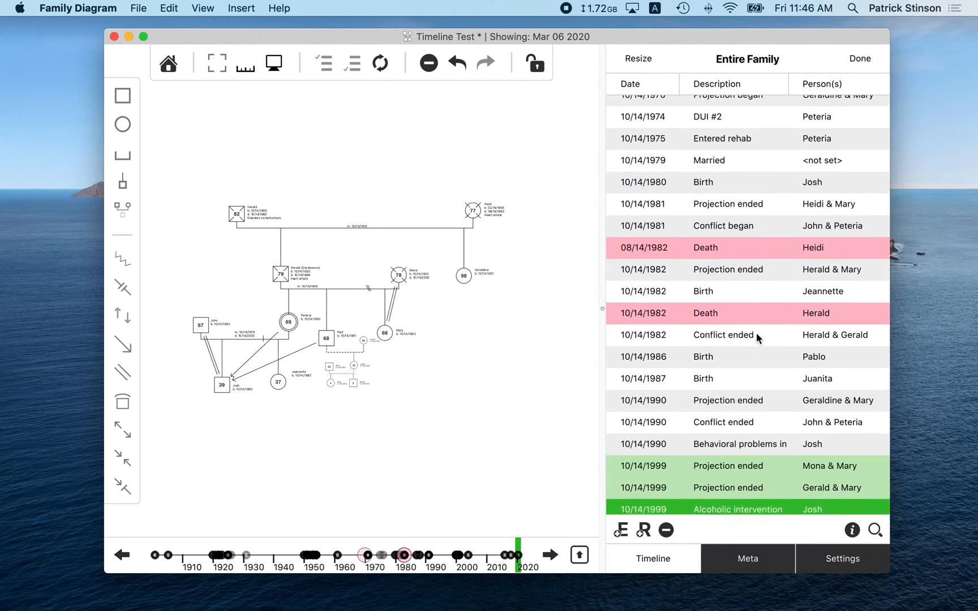
pyautogui.scroll(20, 756, 337)
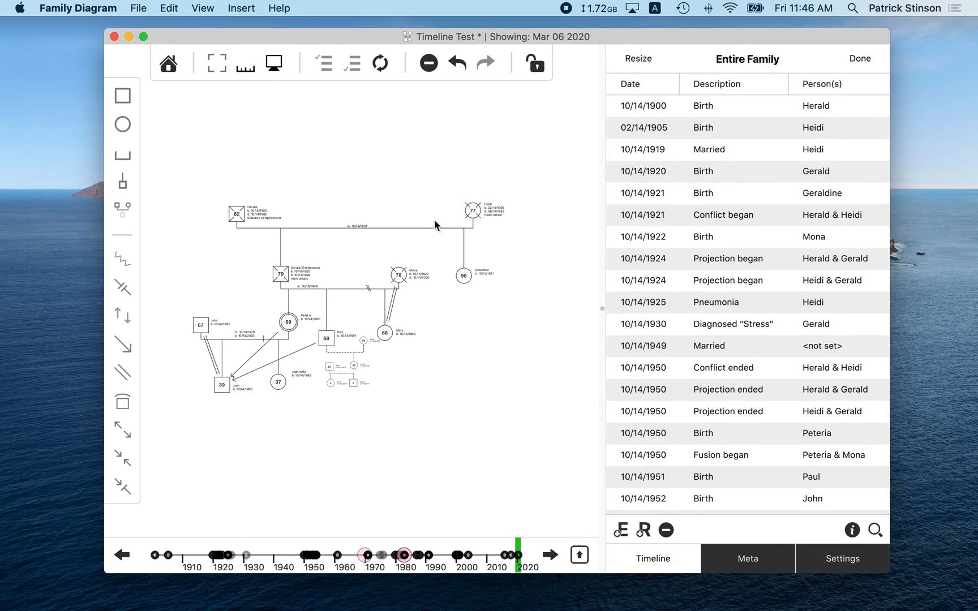
pyautogui.moveTo(511, 546)
pyautogui.mouseDown()
pyautogui.moveTo(323, 548)
pyautogui.moveTo(526, 552)
pyautogui.mouseUp()
pyautogui.scroll(-4, 764, 310)
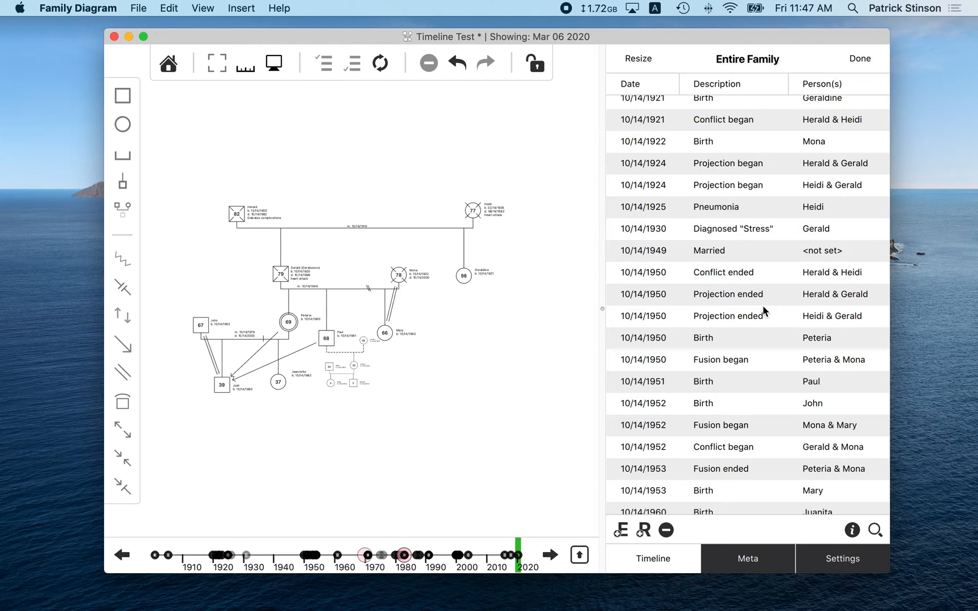
pyautogui.scroll(-1, 764, 310)
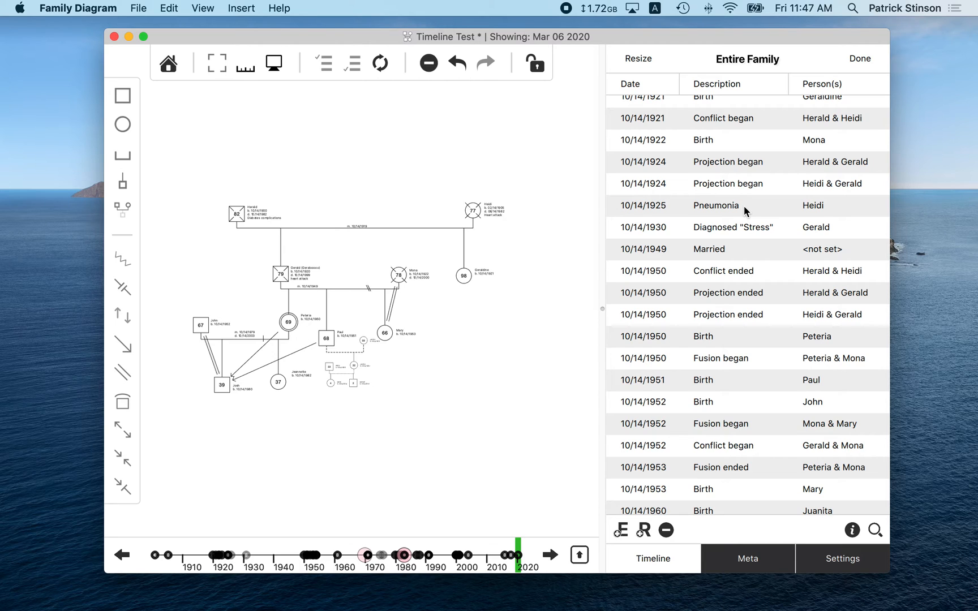
# - Select the 10/14/1925 pneumonia event in the list to point out its description and person
pyautogui.click(745, 211)
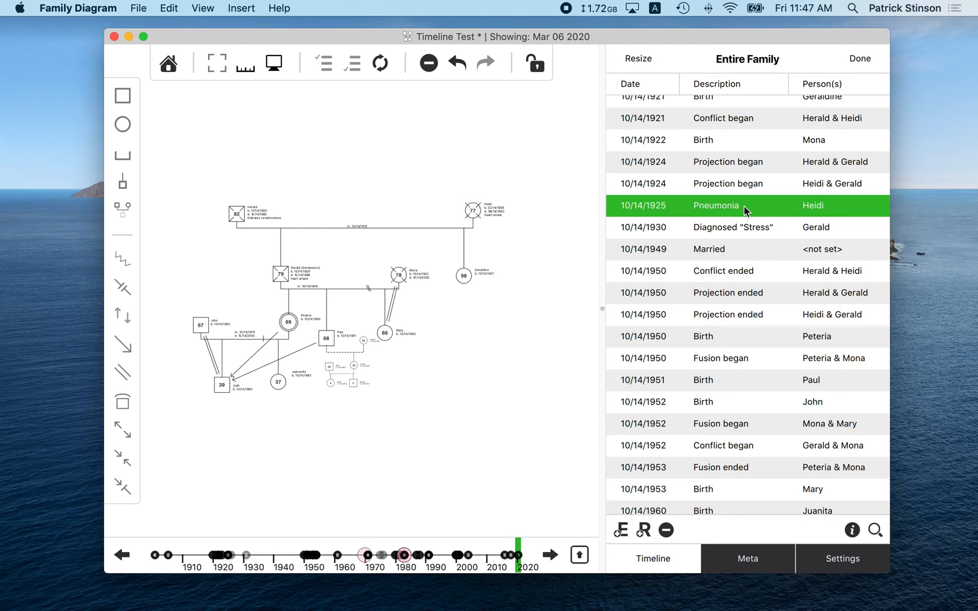
pyautogui.click(382, 463)
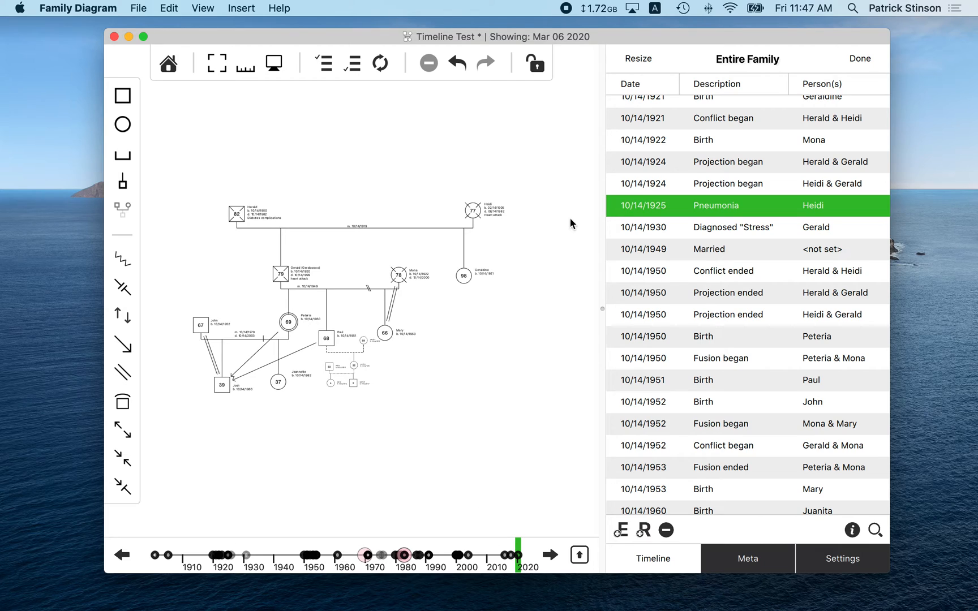
pyautogui.click(835, 211)
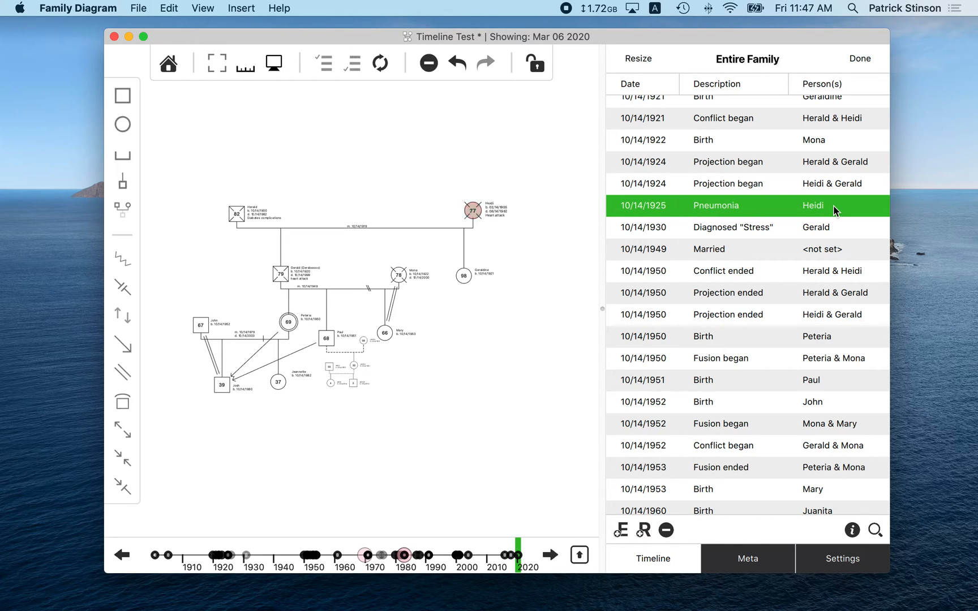
pyautogui.click(774, 209)
# - Select the 1930 stress diagnosis and the 1949 marriage in turn to point out their dates and persons
pyautogui.click(783, 224)
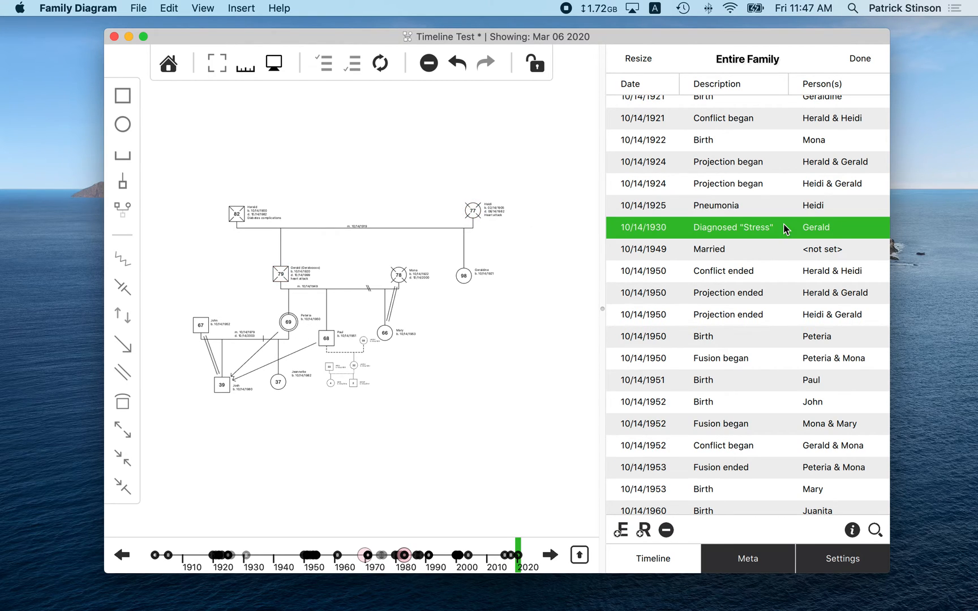
pyautogui.click(759, 250)
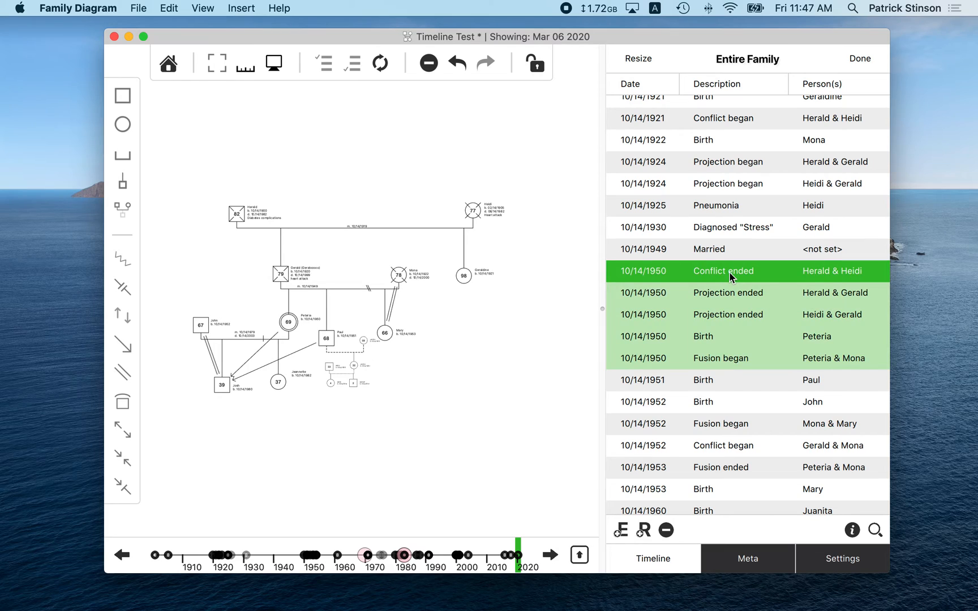
pyautogui.click(731, 252)
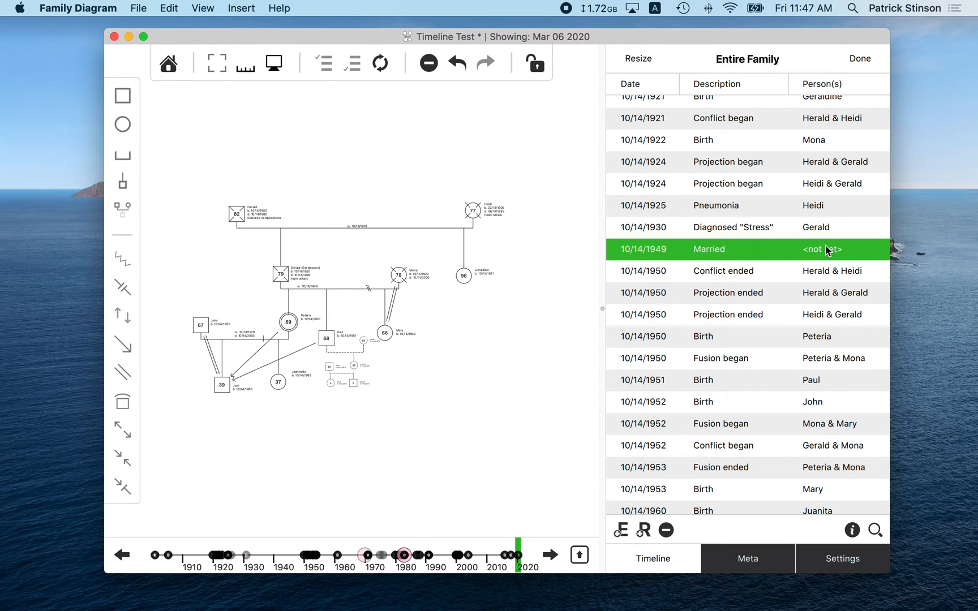
pyautogui.click(663, 251)
pyautogui.click(672, 251)
pyautogui.click(833, 232)
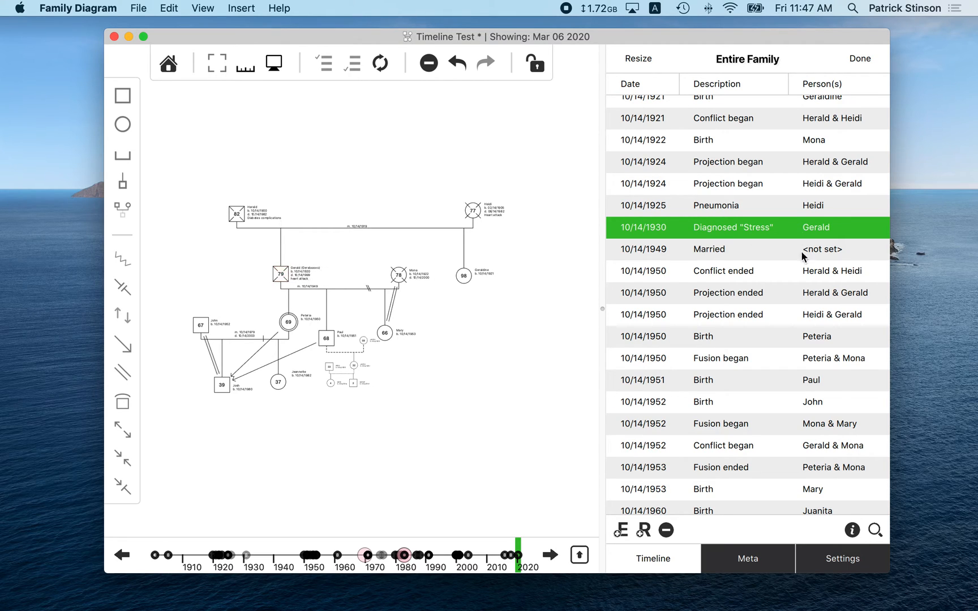
# - Select birth and relationship events in turn from 1950 to 1953 and back to 1905, and clear the diagram selection
pyautogui.click(792, 329)
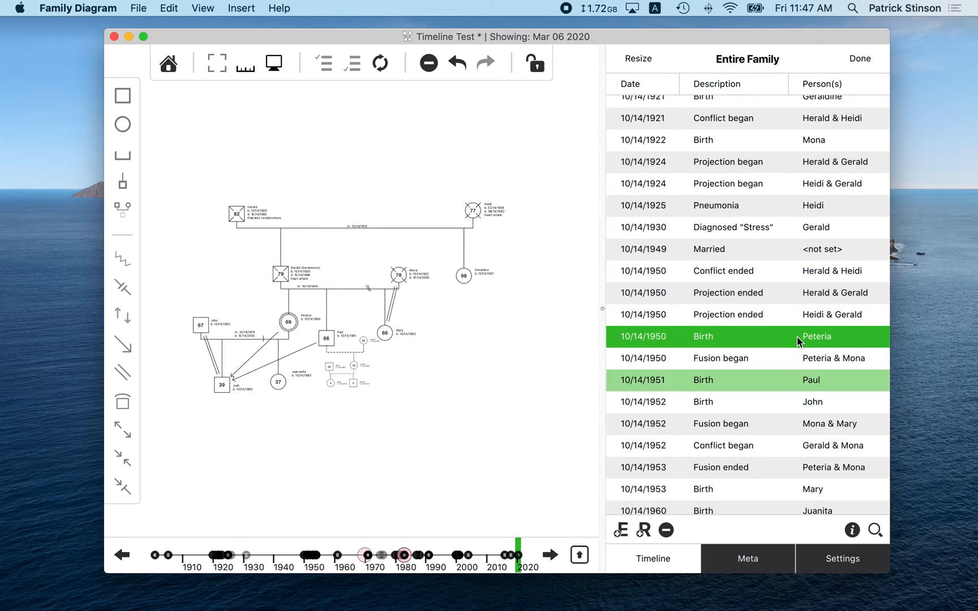
pyautogui.click(796, 358)
pyautogui.click(782, 403)
pyautogui.click(784, 424)
pyautogui.click(784, 450)
pyautogui.click(776, 473)
pyautogui.click(776, 486)
pyautogui.click(773, 292)
pyautogui.click(768, 208)
pyautogui.click(766, 158)
pyautogui.click(763, 118)
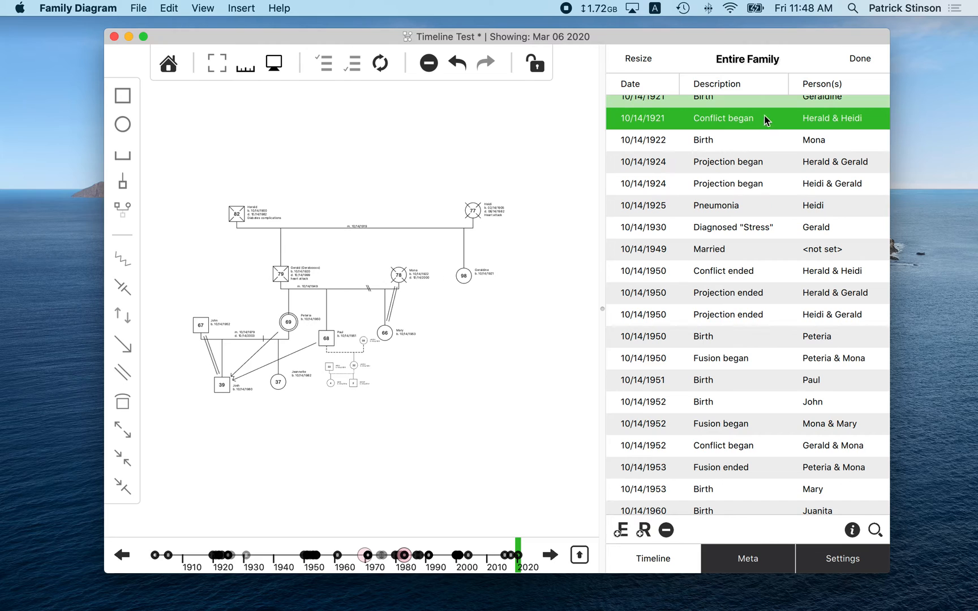
pyautogui.scroll(5, 770, 130)
pyautogui.click(770, 129)
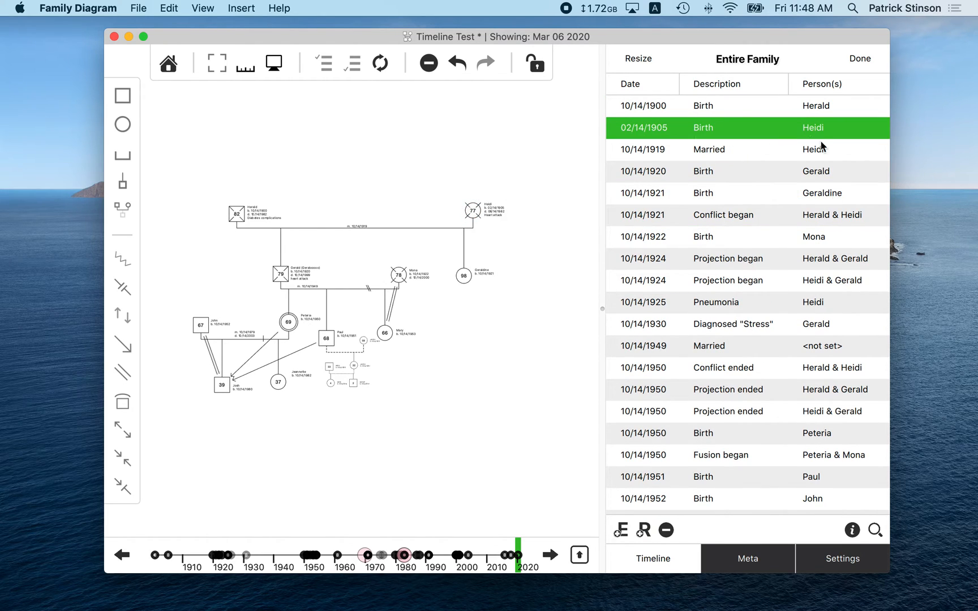
pyautogui.click(423, 352)
# - Select the pink 10/14/1969 schizophrenia event, open its details for viewing and close them
pyautogui.scroll(-5, 775, 458)
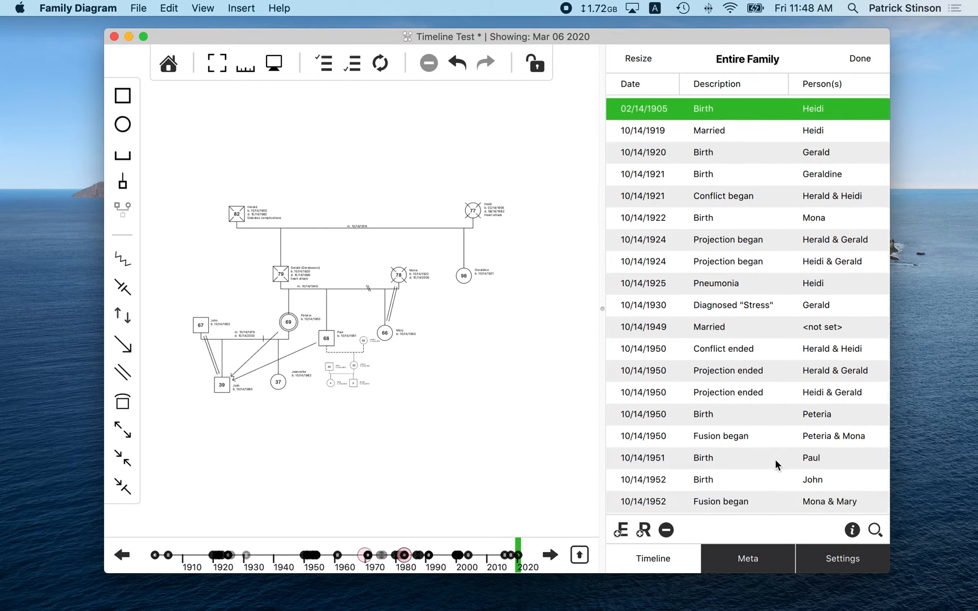
pyautogui.scroll(-2, 776, 464)
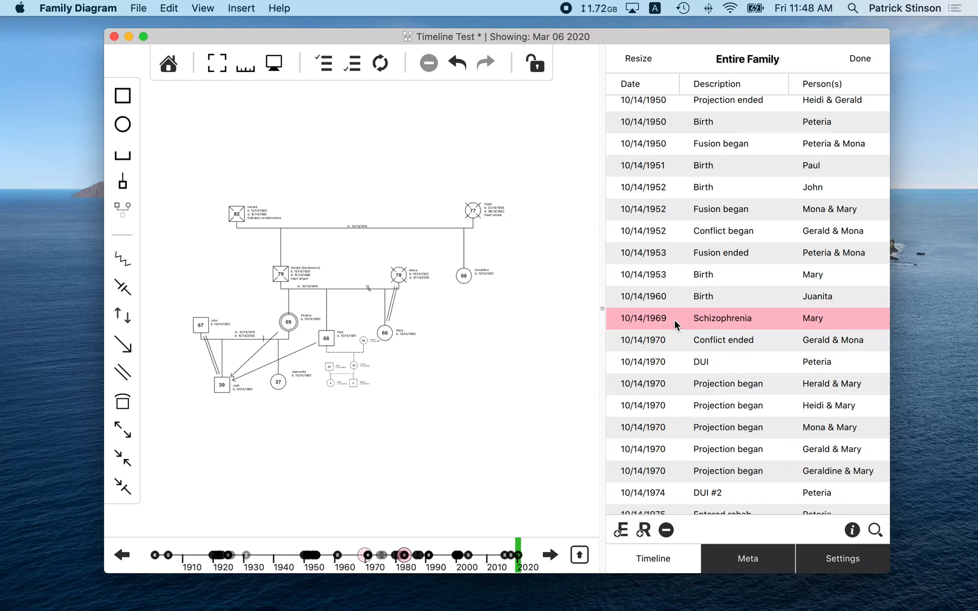
pyautogui.click(863, 318)
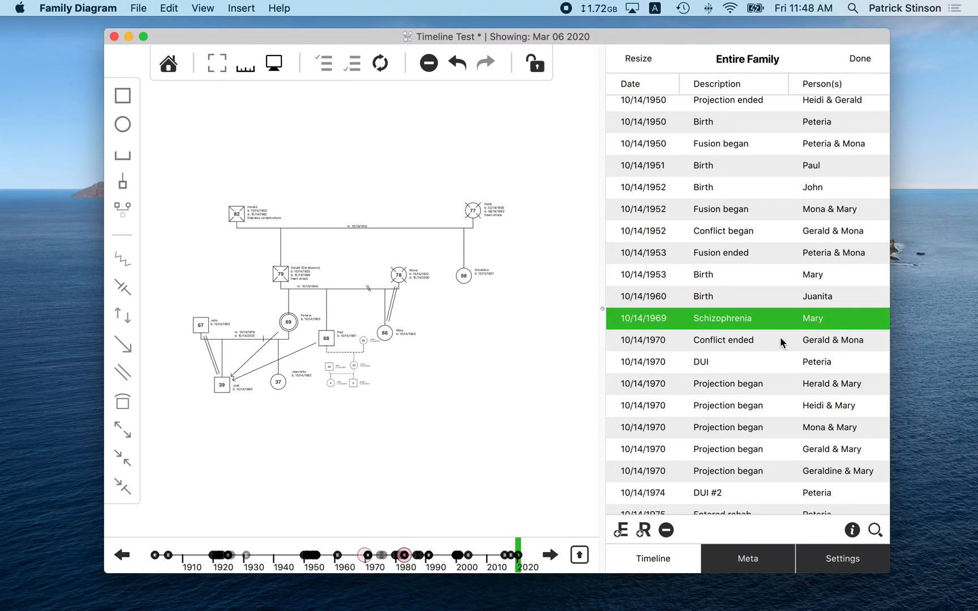
pyautogui.click(852, 530)
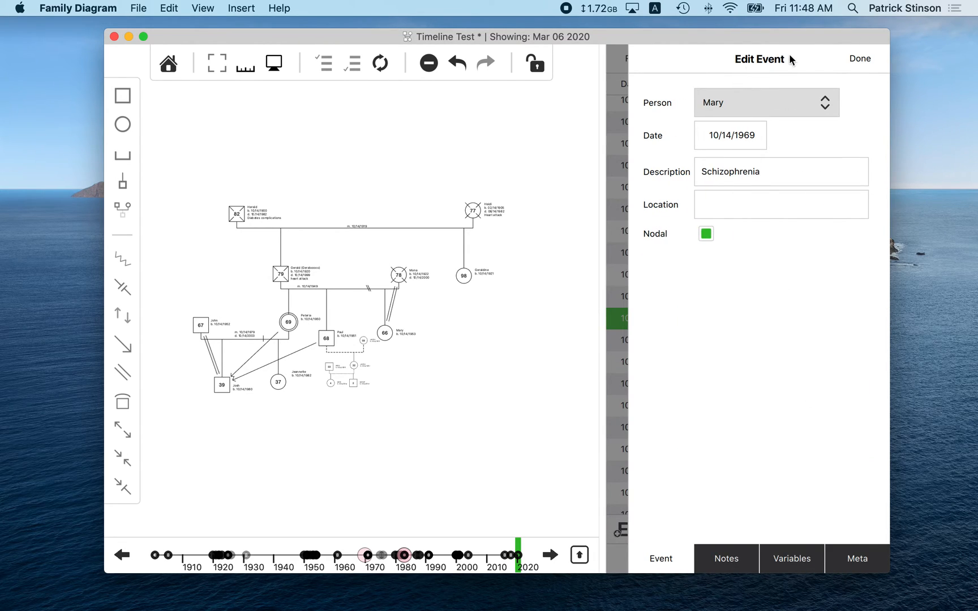
pyautogui.click(857, 60)
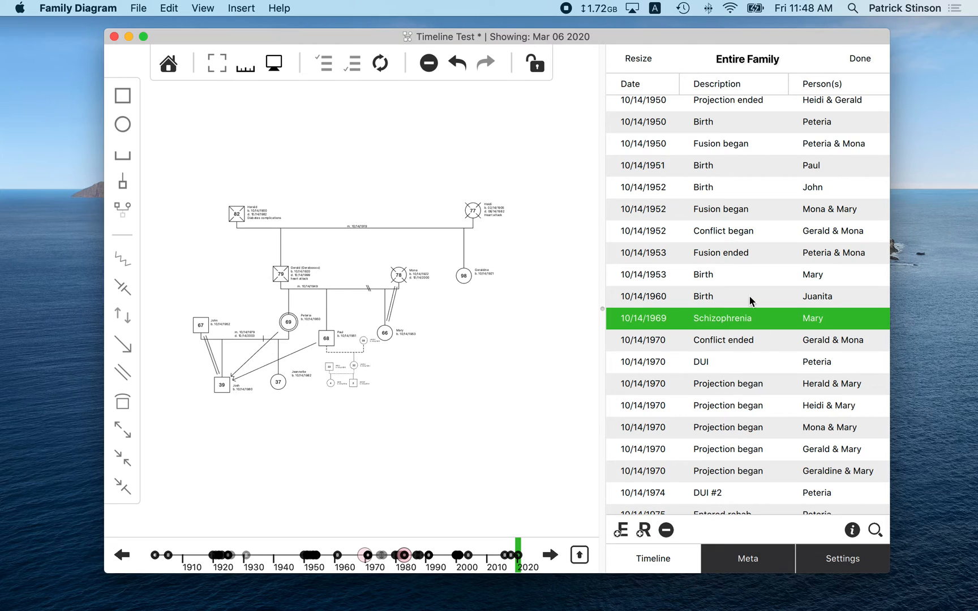
# - Reopen the schizophrenia event's details and view the available persons without choosing another one
pyautogui.press('super+i')
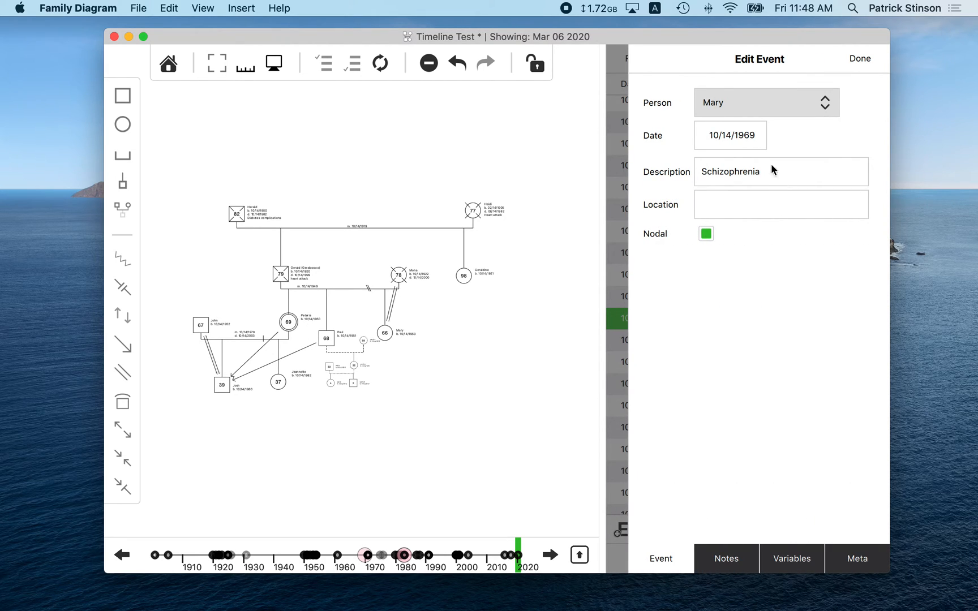
pyautogui.click(726, 112)
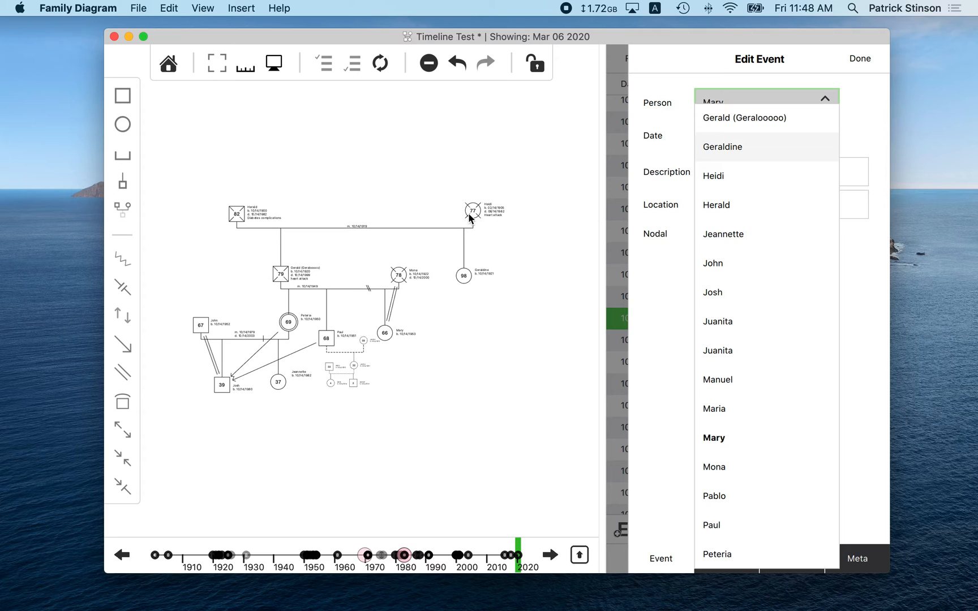
pyautogui.click(657, 368)
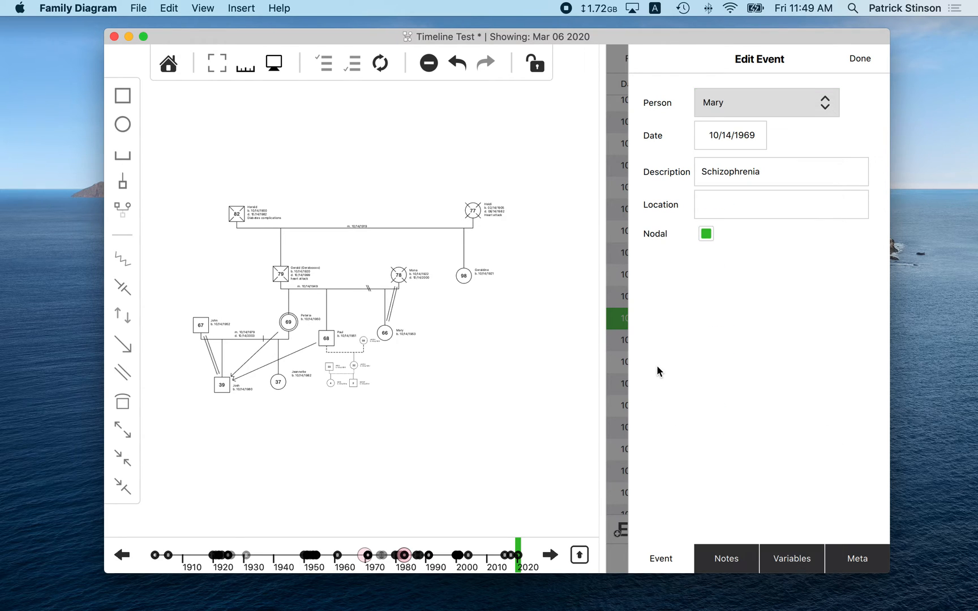
# - Change the schizophrenia event's date to 10/11/1968 with the date picker
pyautogui.click(764, 138)
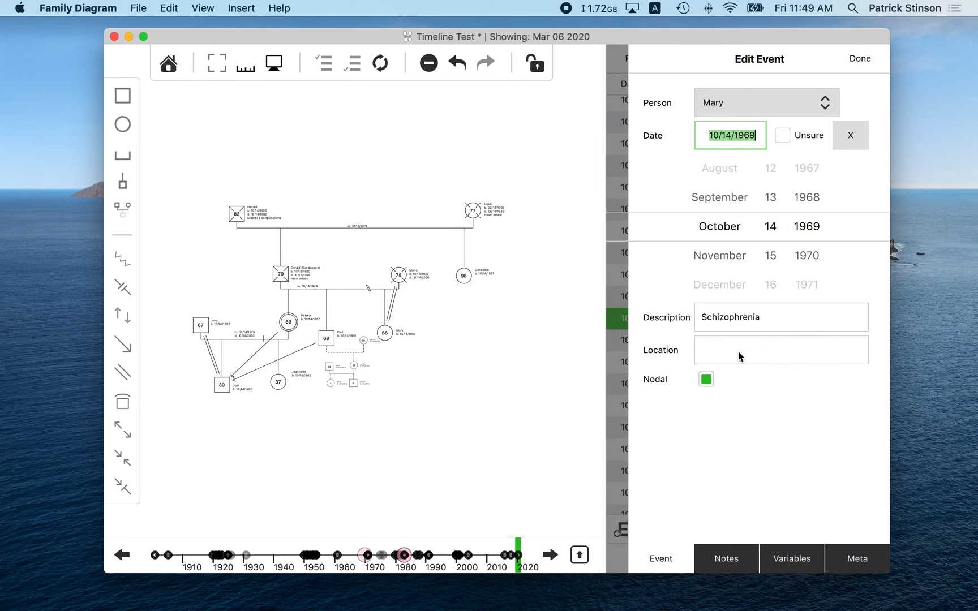
pyautogui.click(408, 274)
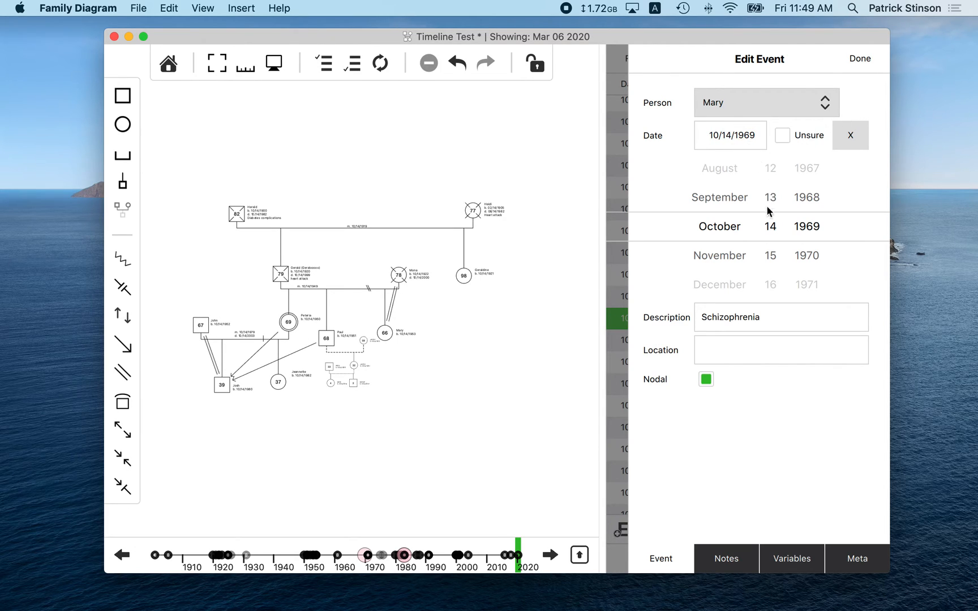
pyautogui.click(709, 137)
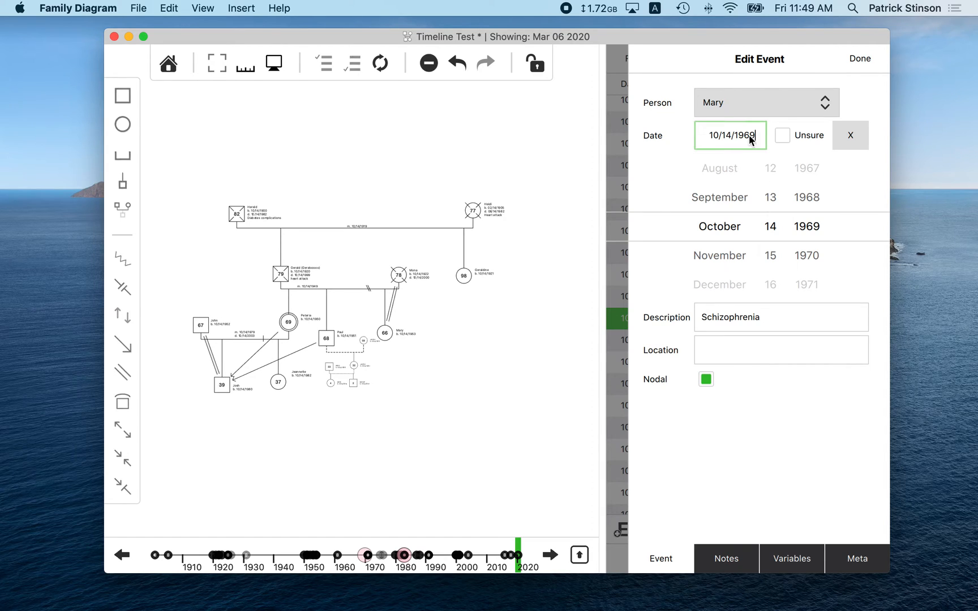
pyautogui.moveTo(709, 136); pyautogui.dragTo(775, 135)
pyautogui.moveTo(808, 197); pyautogui.dragTo(814, 176)
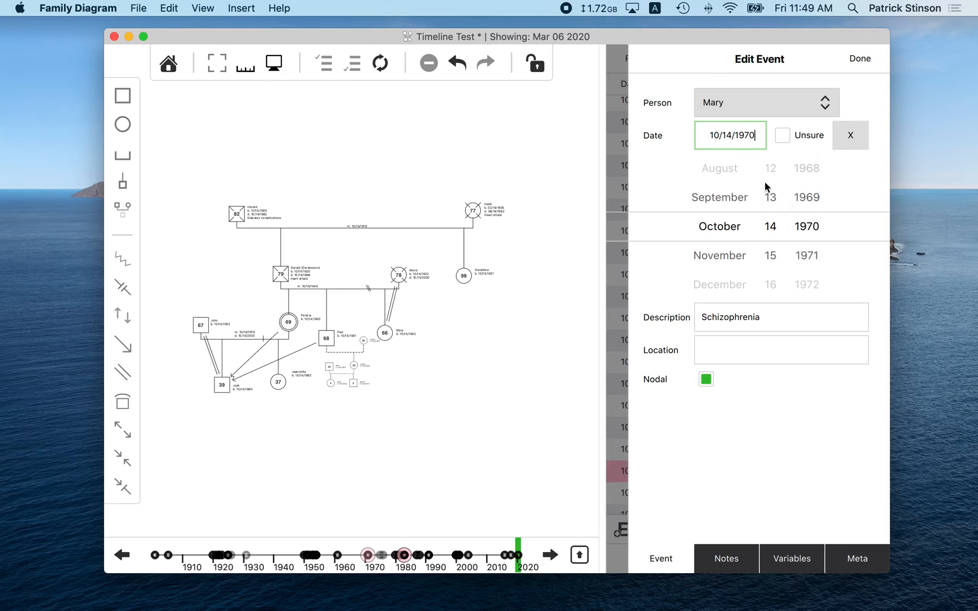
pyautogui.scroll(2, 764, 181)
pyautogui.scroll(3, 775, 188)
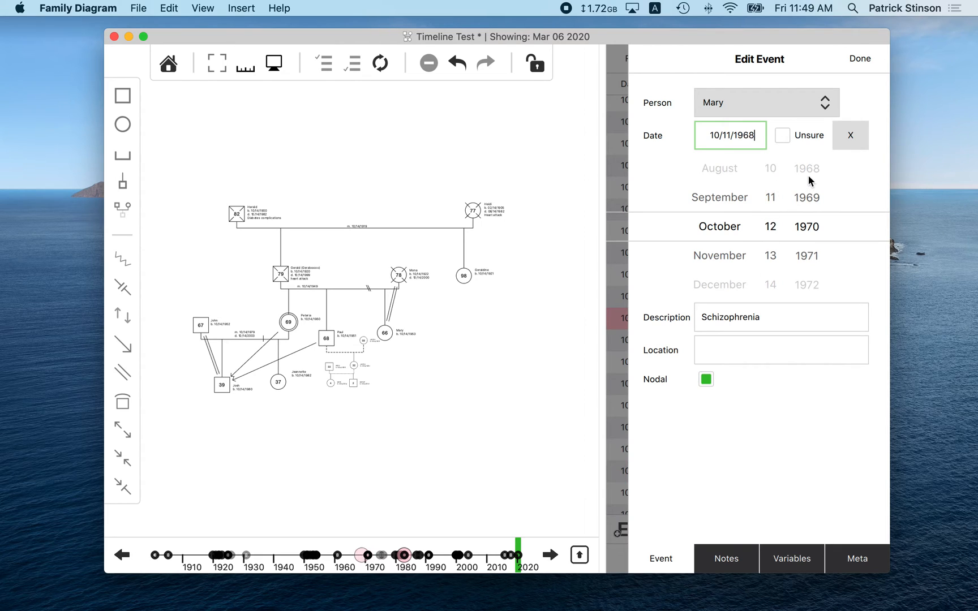
# - Mark the schizophrenia event's date as unsure and set it to 1/1/1968
pyautogui.click(783, 135)
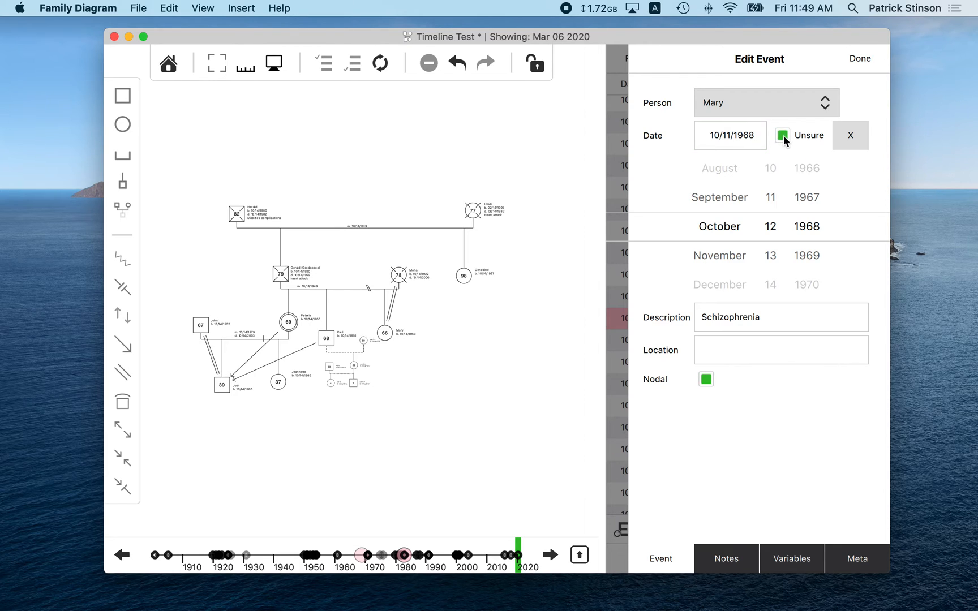
pyautogui.click(755, 137)
pyautogui.click(746, 139)
pyautogui.moveTo(730, 136); pyautogui.dragTo(689, 138)
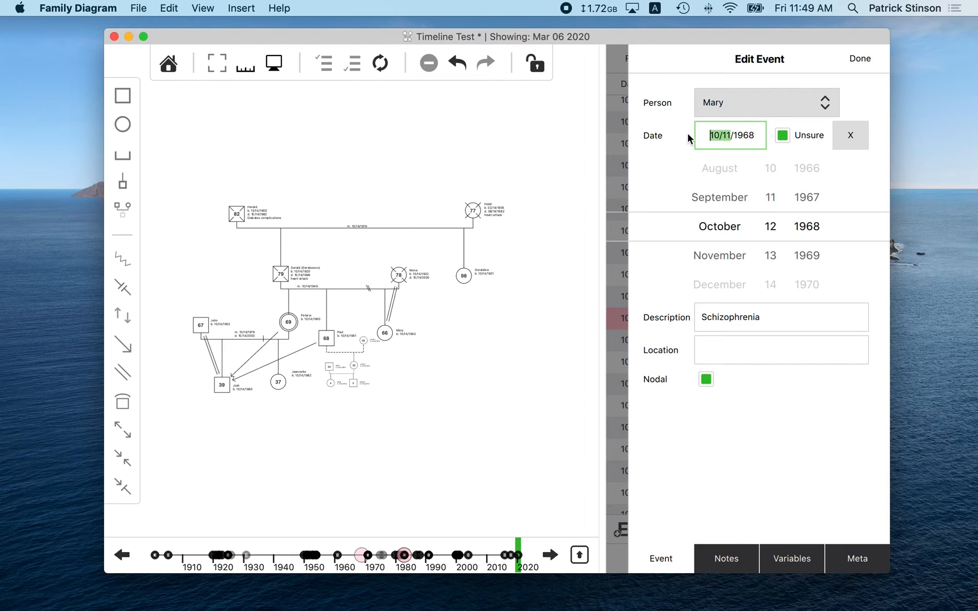
pyautogui.write('1/1')
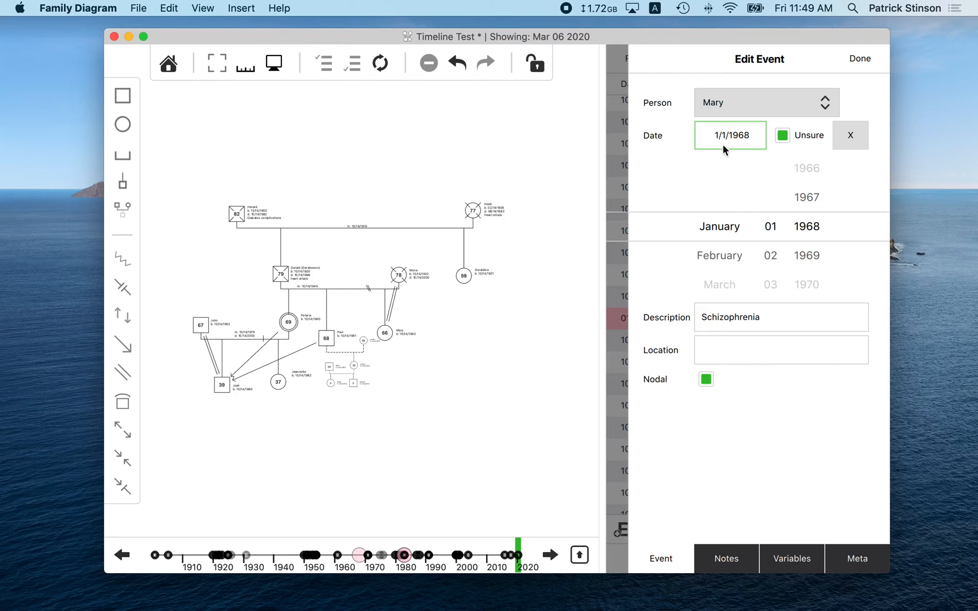
# - Set the schizophrenia event's date to 3/1/1968 and clear the date entirely
pyautogui.press('Up')
pyautogui.press('Up')
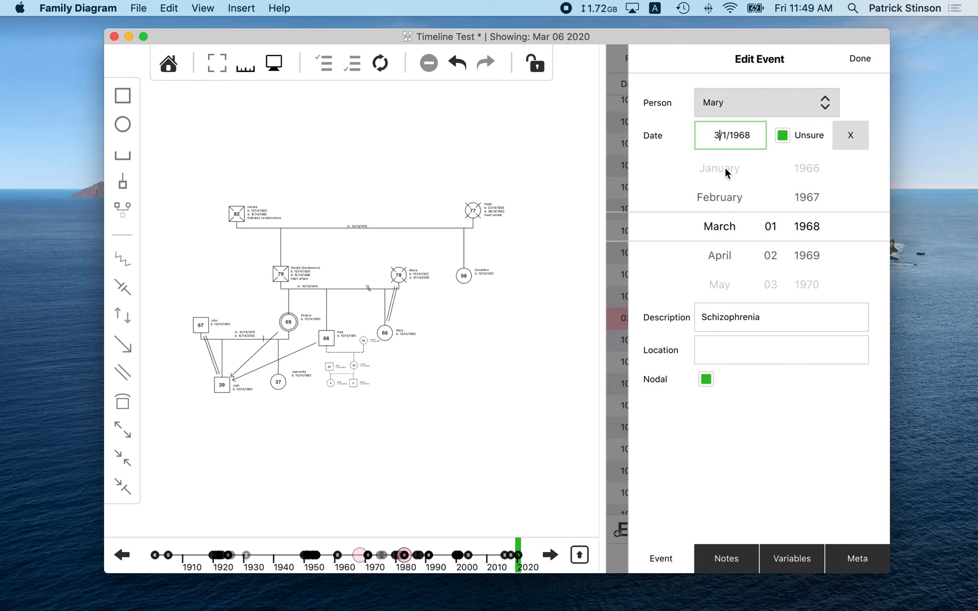
pyautogui.click(784, 136)
pyautogui.click(856, 136)
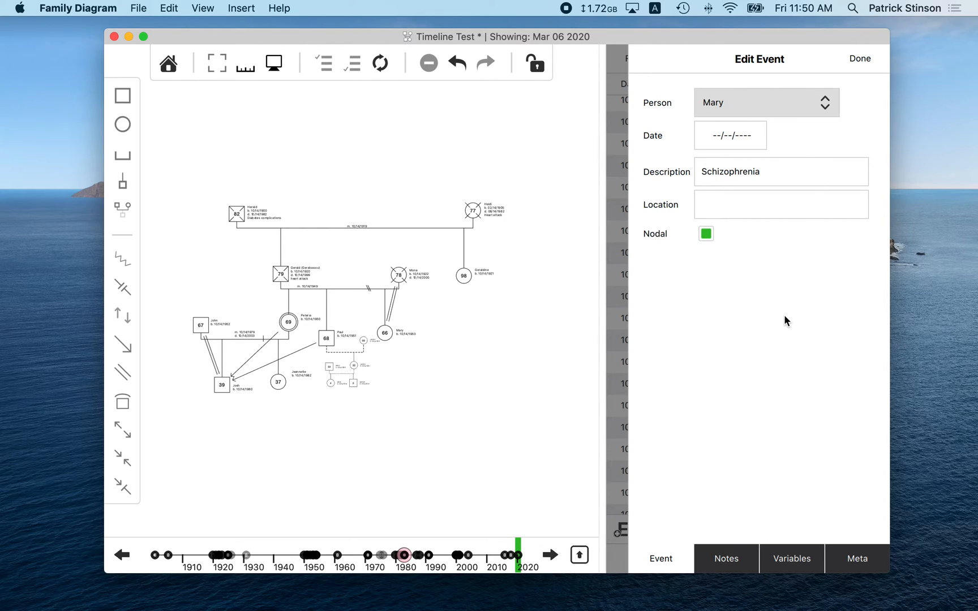
# - Try to undo the cleared date on the schizophrenia event and close its details
pyautogui.press('super+z')
pyautogui.press('super+z')
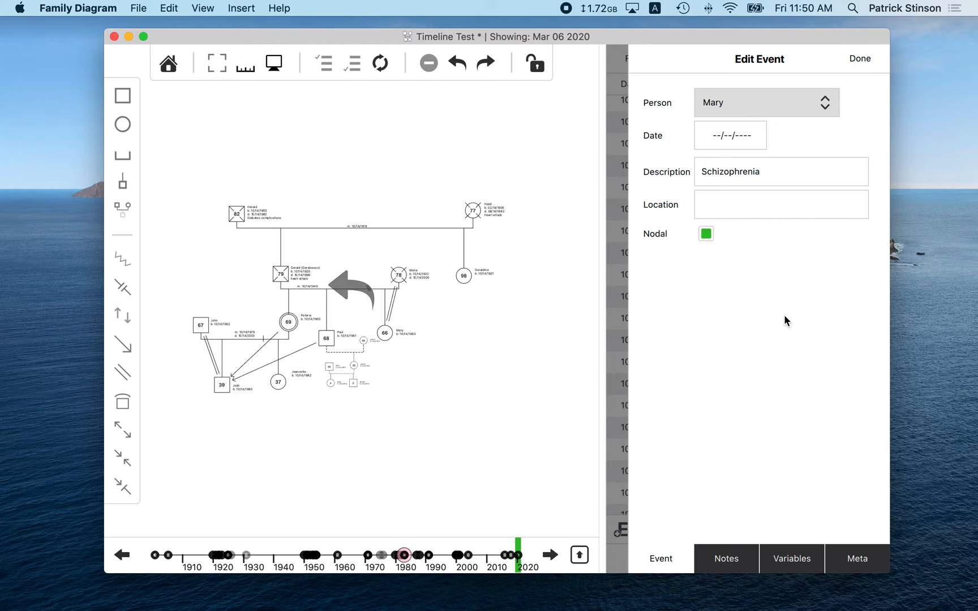
pyautogui.click(866, 59)
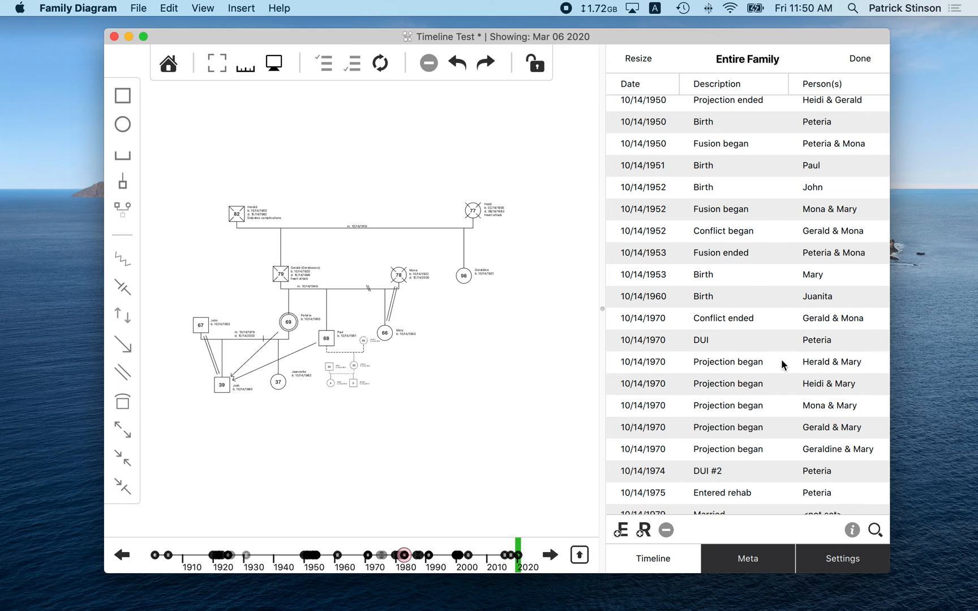
# - Undo one more change in the diagram and redo it
pyautogui.scroll(-5, 766, 365)
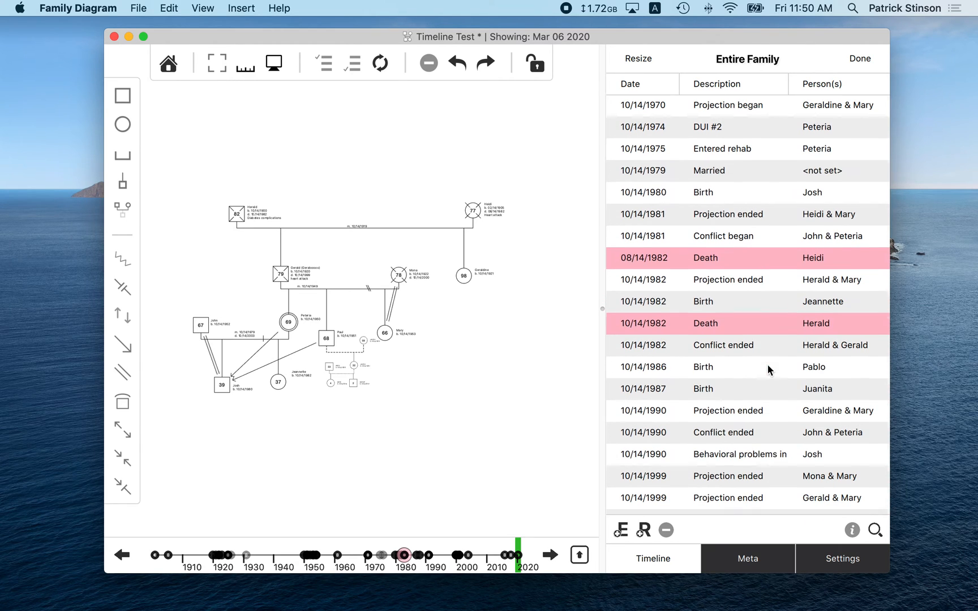
pyautogui.press('super+z')
pyautogui.press('super+shift+z')
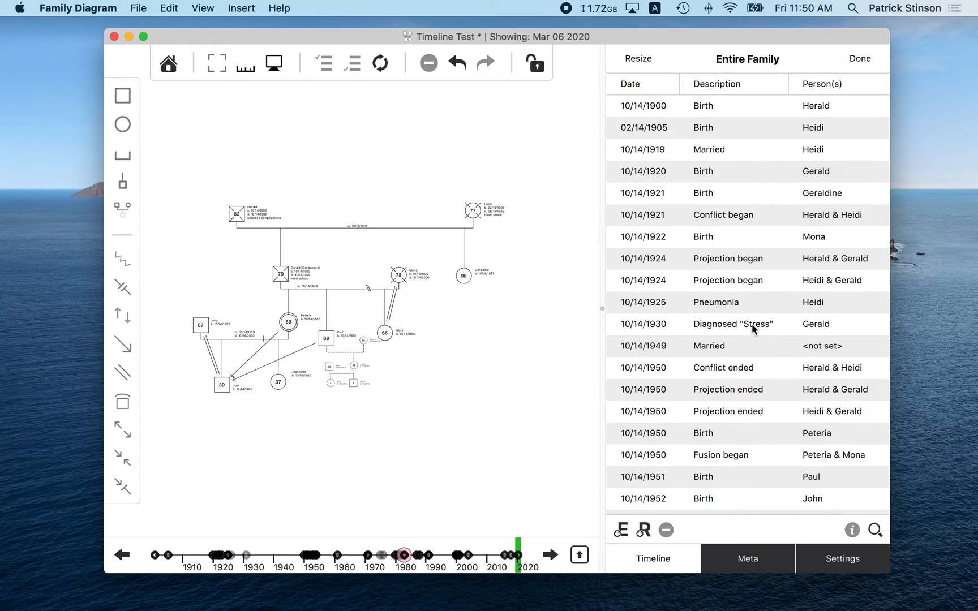
# - Select the 10/14/1990 behavioral problems event in the timeline, after trying a projection and a death event from 10/14/1999
pyautogui.scroll(-3, 752, 329)
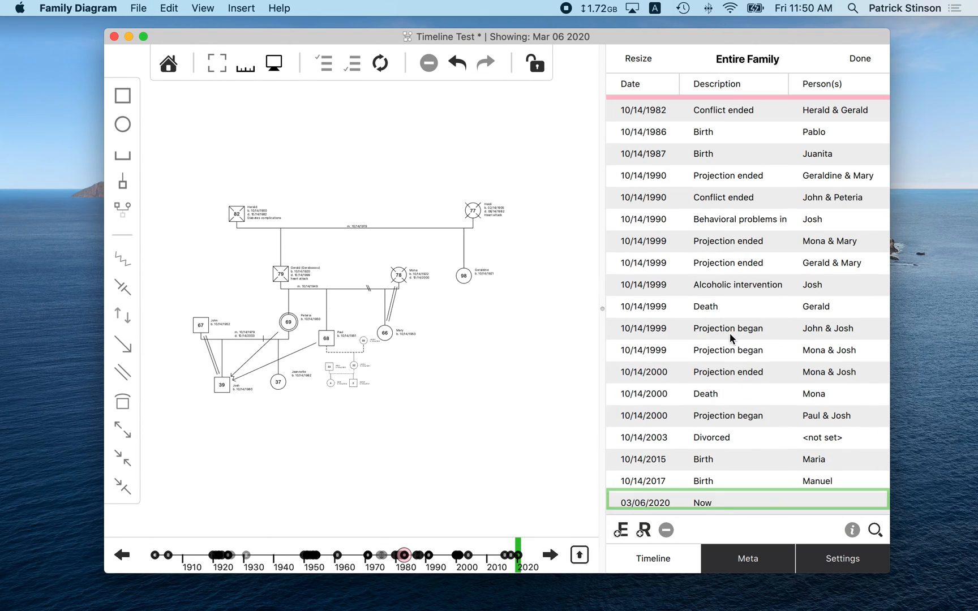
pyautogui.click(730, 334)
pyautogui.click(735, 306)
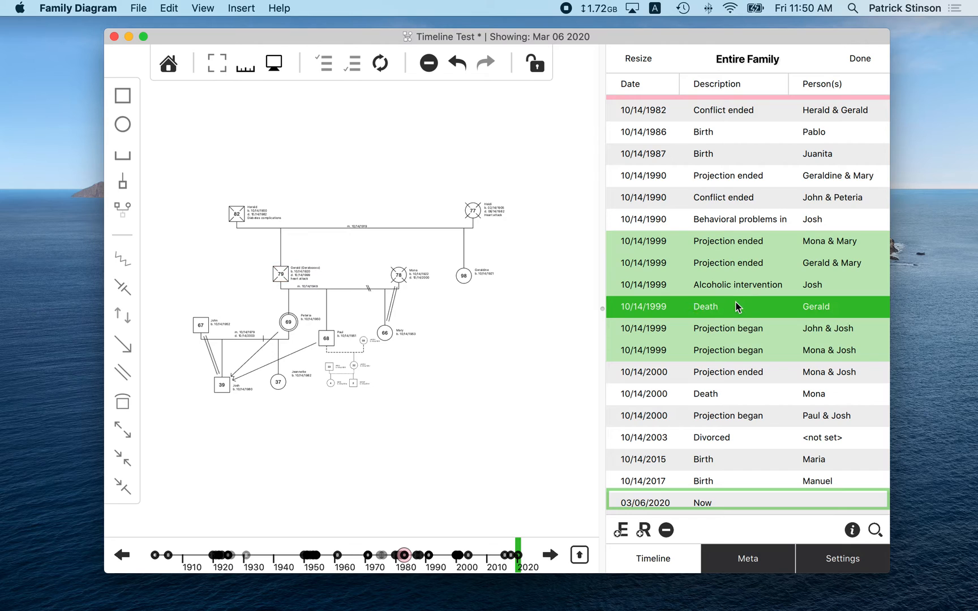
pyautogui.click(754, 221)
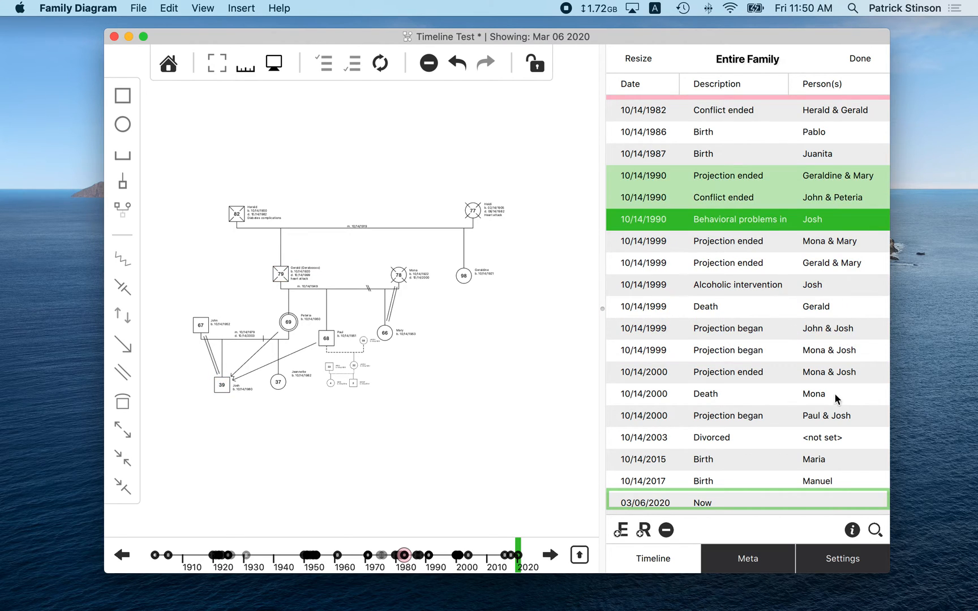
# - Review the behavioral problems event's full description in its details, closing and reopening them
pyautogui.click(851, 531)
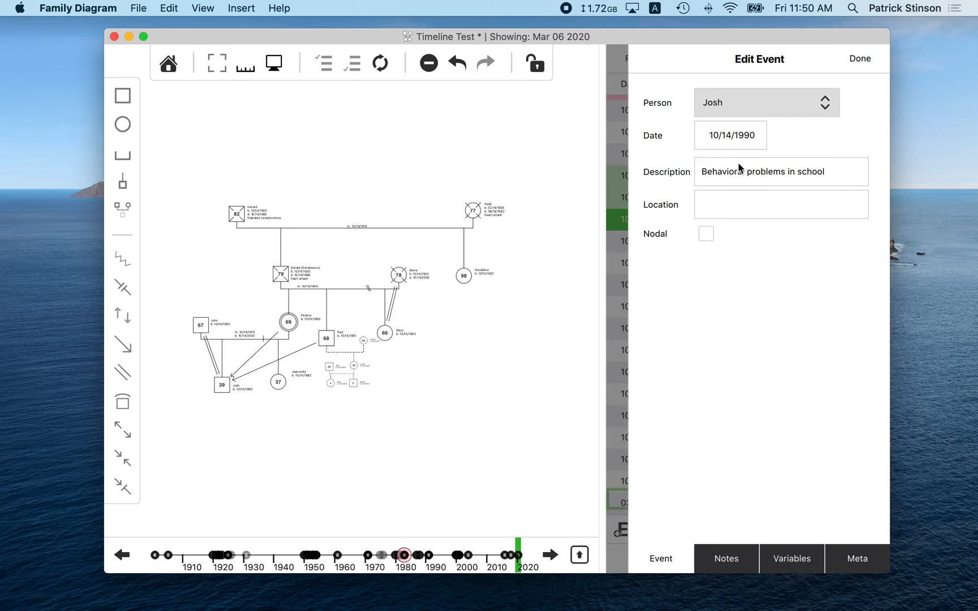
pyautogui.moveTo(699, 171); pyautogui.dragTo(716, 171)
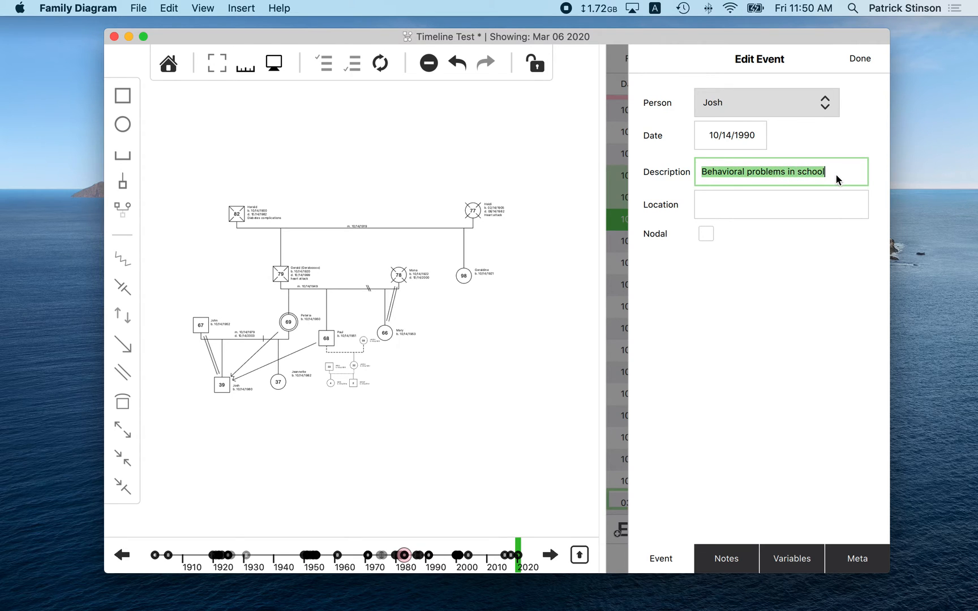
pyautogui.click(860, 58)
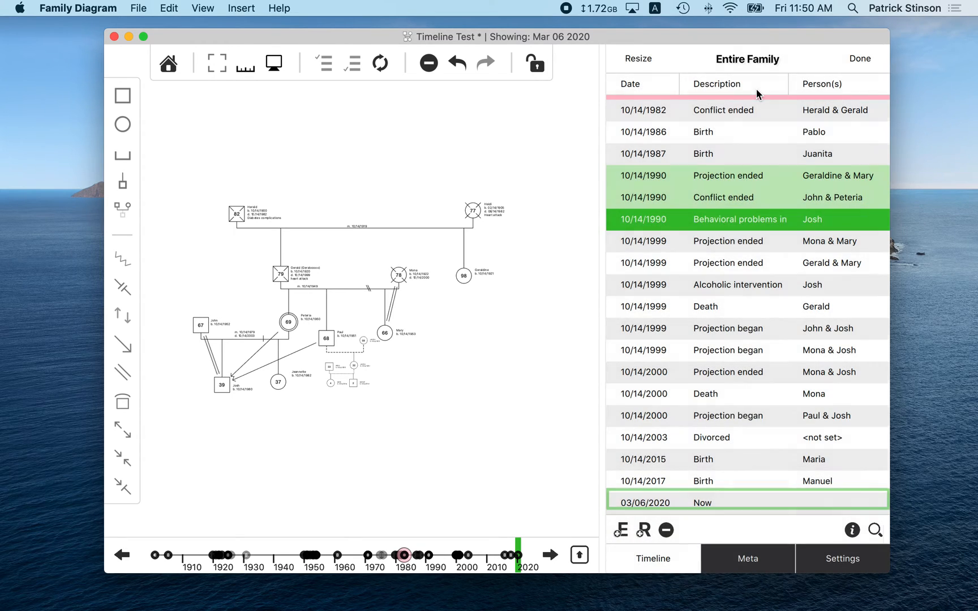
pyautogui.click(850, 529)
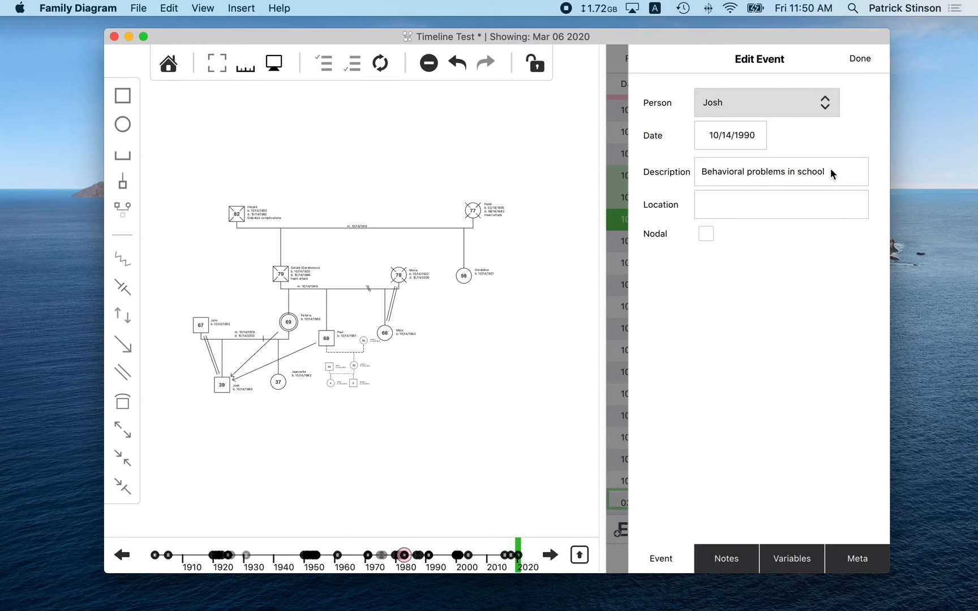
pyautogui.click(858, 59)
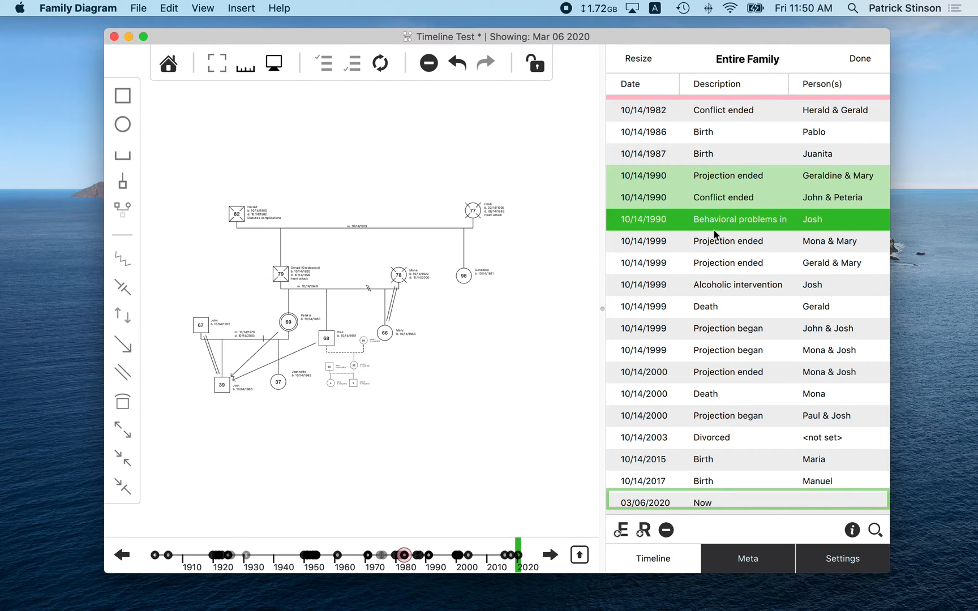
pyautogui.scroll(4, 718, 206)
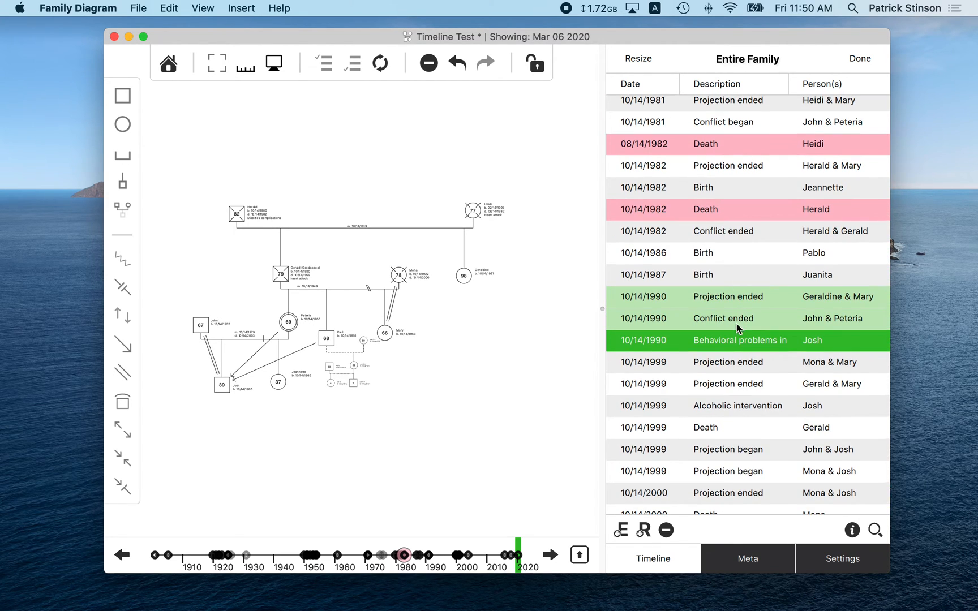
pyautogui.click(852, 529)
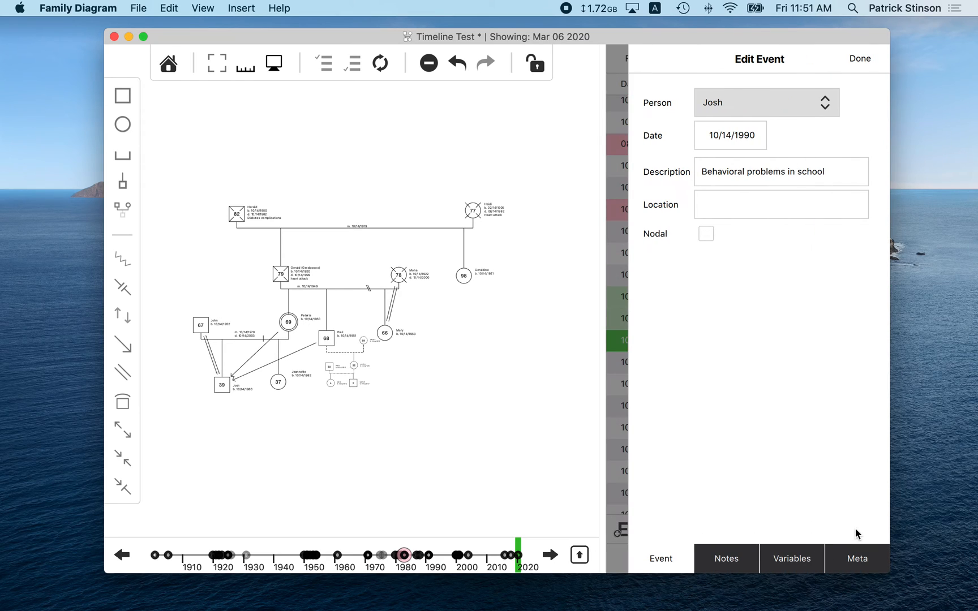
# - Write the note "This whas a really important event because...." for the behavioral problems event, followed by short filler lines "asd", "asd", "as", "d"
pyautogui.click(725, 560)
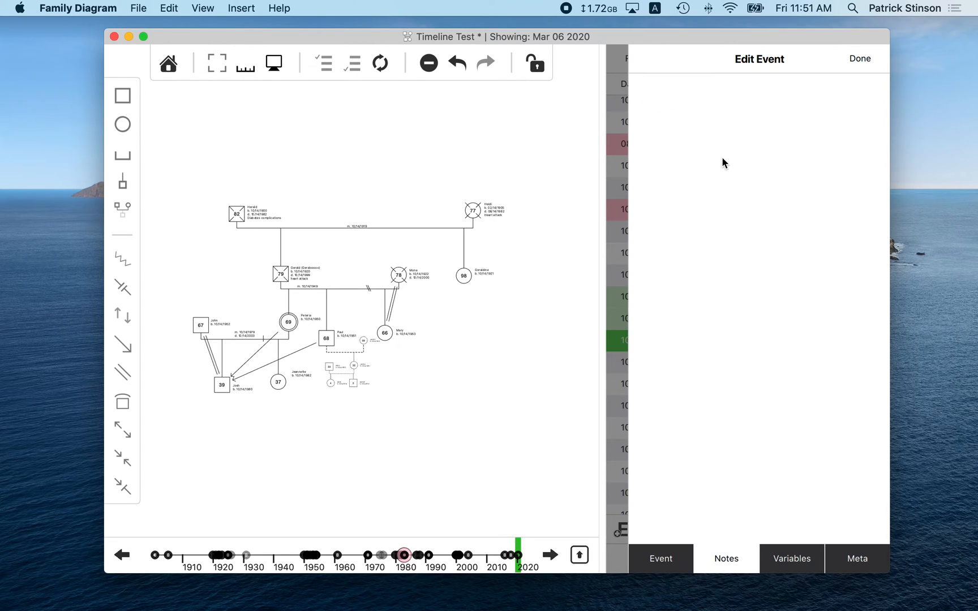
pyautogui.write('This whas a really imp')
pyautogui.press('BackSpace')
pyautogui.write('ta')
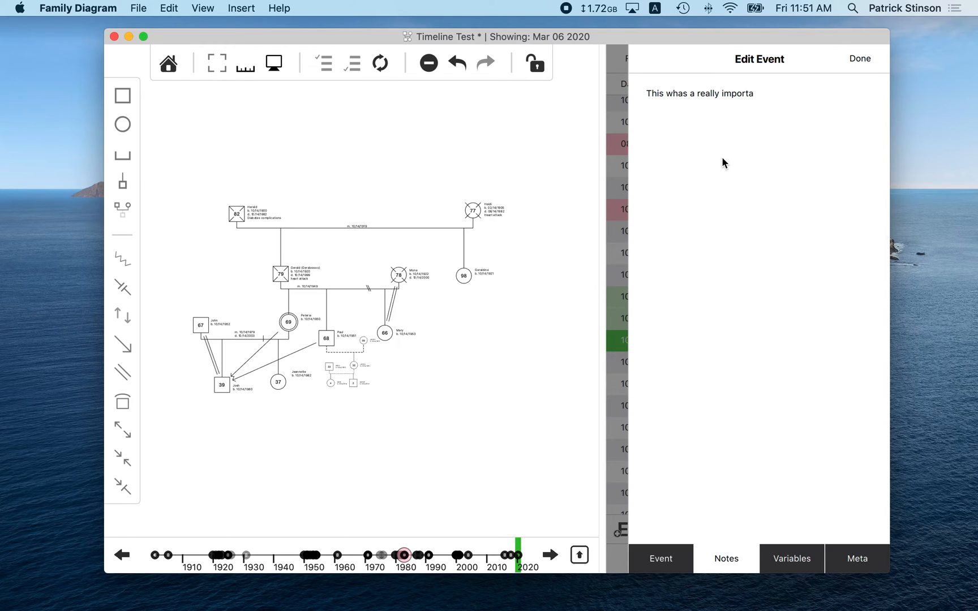
pyautogui.write('nt event because....')
pyautogui.press('Return')
pyautogui.write('asd asd as d')
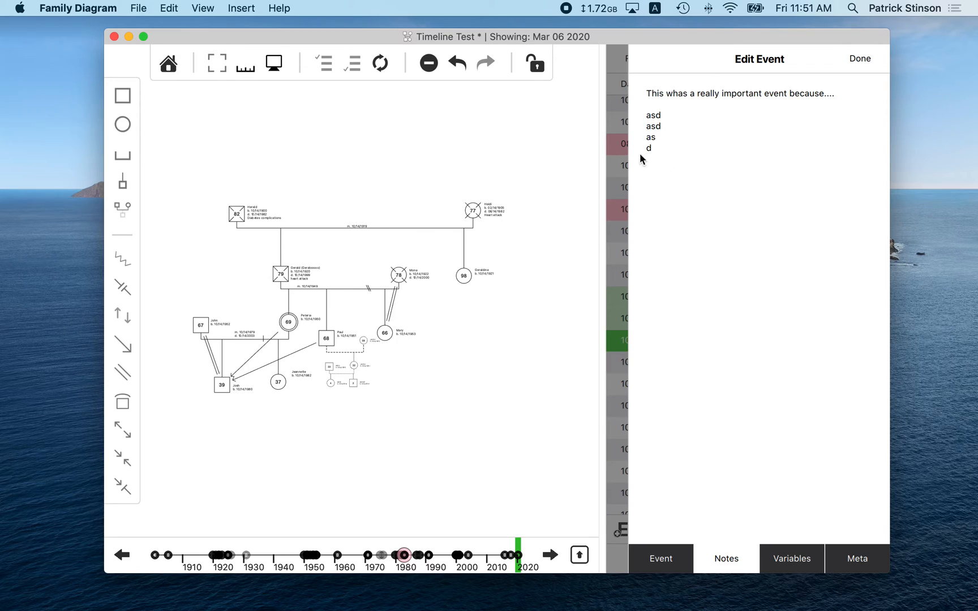
# - Delete all the note text from the behavioral problems event
pyautogui.moveTo(640, 154); pyautogui.dragTo(632, 110)
pyautogui.press('super+a')
pyautogui.press('BackSpace')
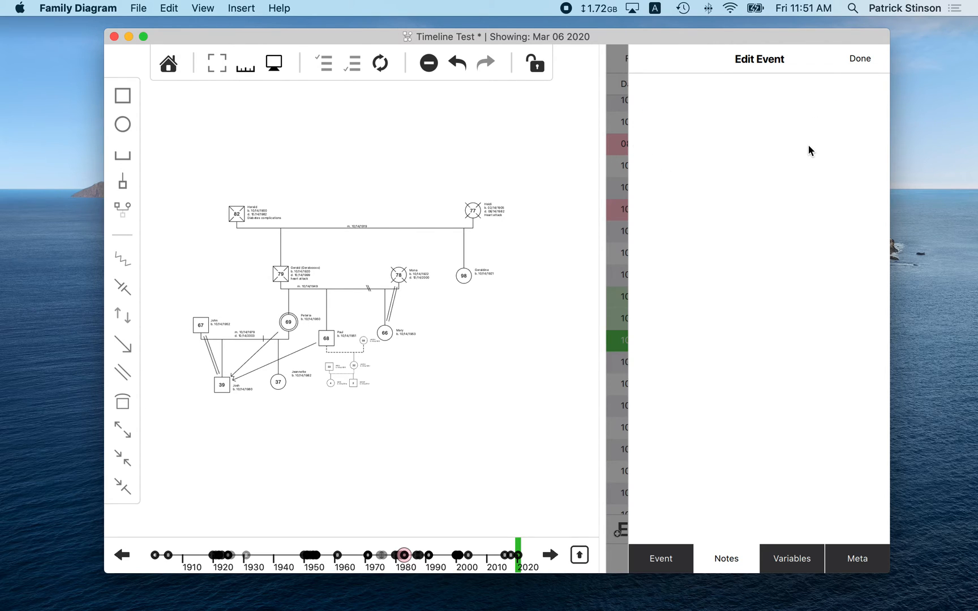
# - Mark the behavioral problems event as nodal, toggling the setting on and off to demonstrate it, and close the event's details
pyautogui.click(661, 558)
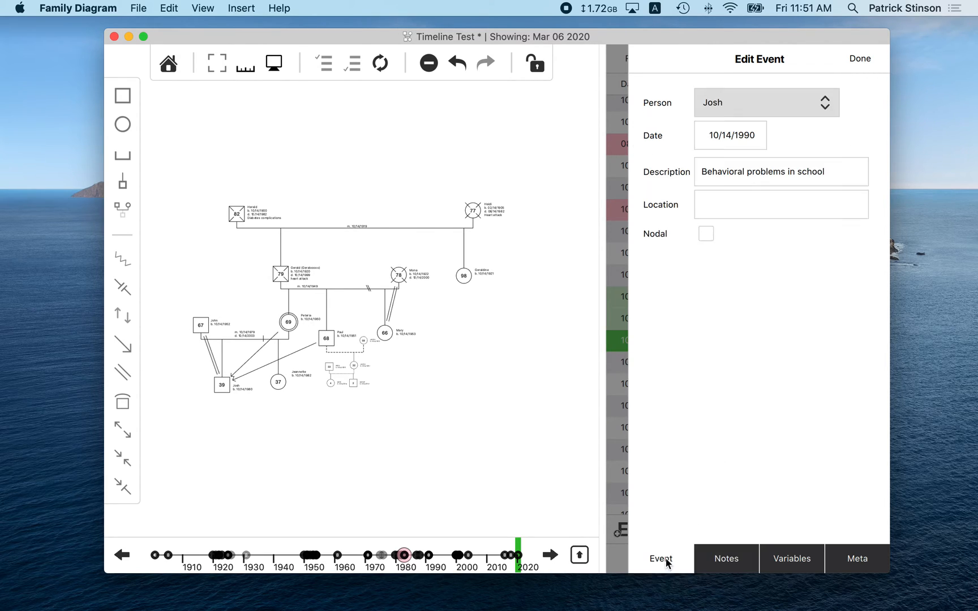
pyautogui.click(705, 208)
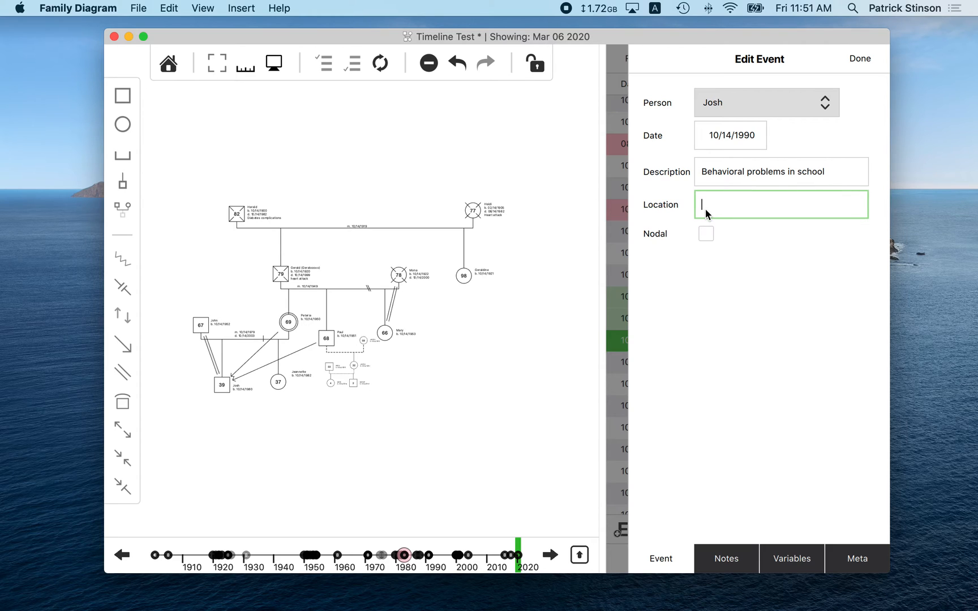
pyautogui.click(706, 235)
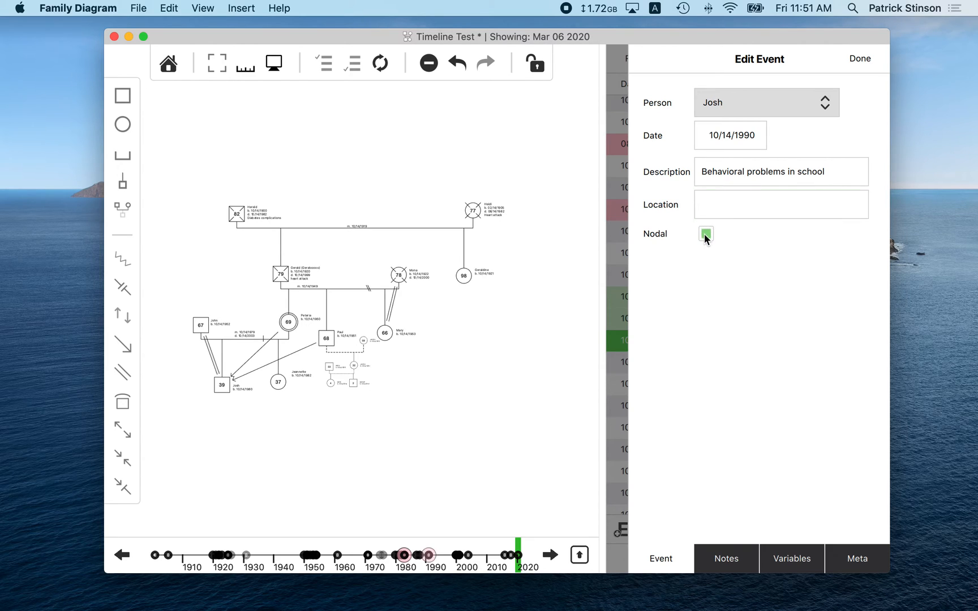
pyautogui.click(706, 234)
pyautogui.click(706, 233)
pyautogui.click(705, 233)
pyautogui.click(699, 235)
pyautogui.click(703, 302)
pyautogui.click(711, 236)
pyautogui.click(711, 236)
pyautogui.click(859, 58)
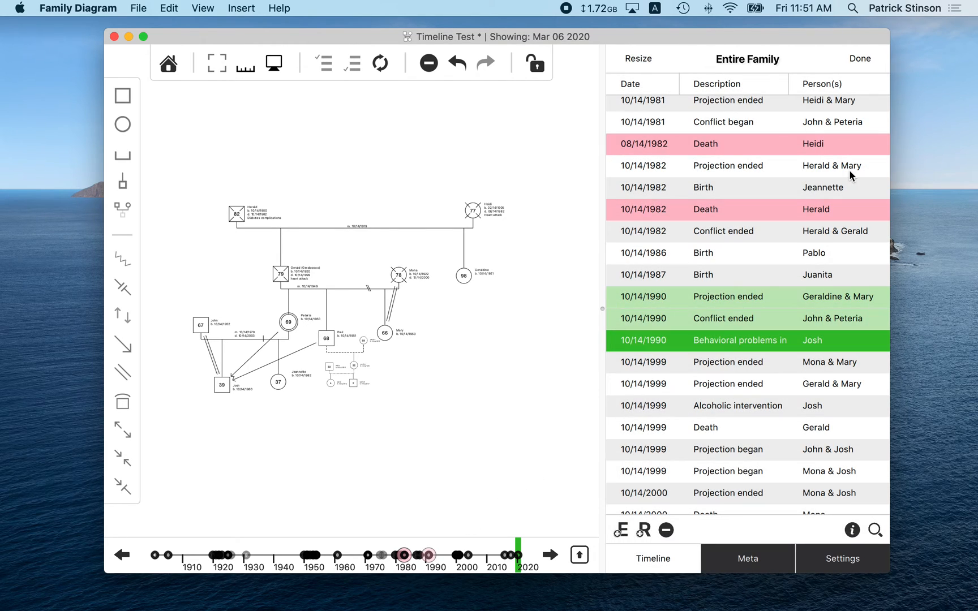
# - Expand the timeline table to full width to view its additional columns, and select the 10/14/1980 birth event
pyautogui.click(639, 59)
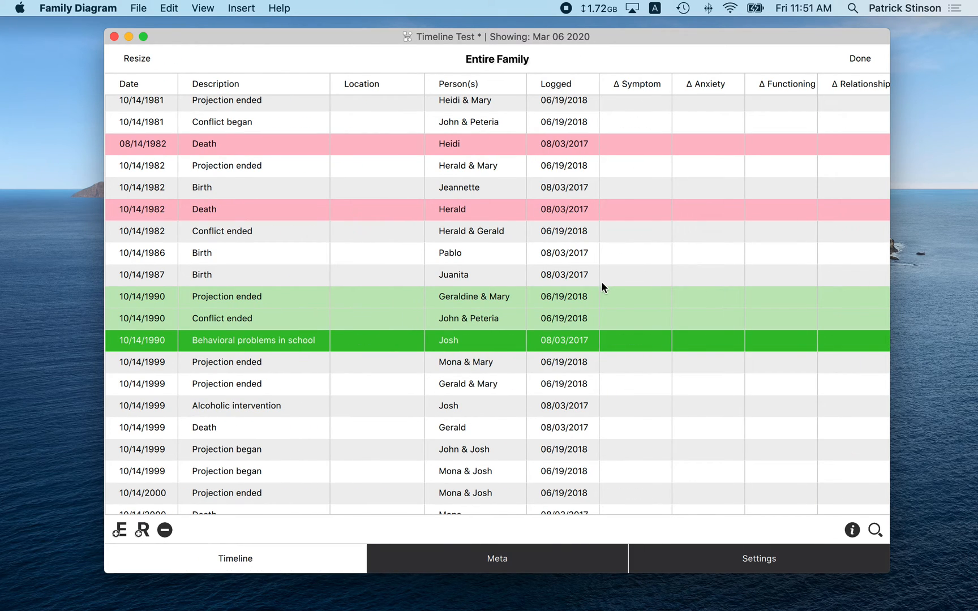
pyautogui.scroll(-5, 601, 281)
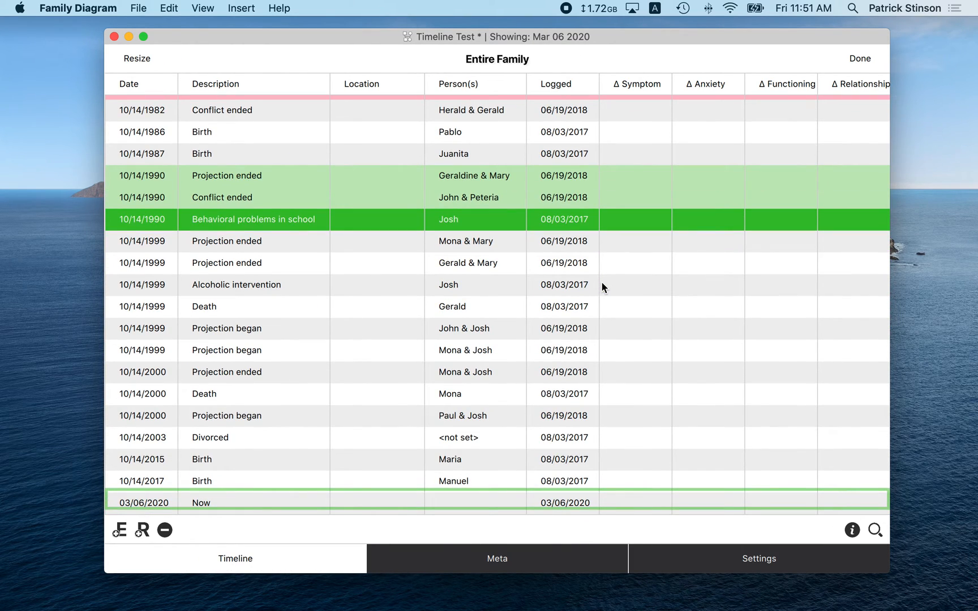
pyautogui.scroll(5, 601, 281)
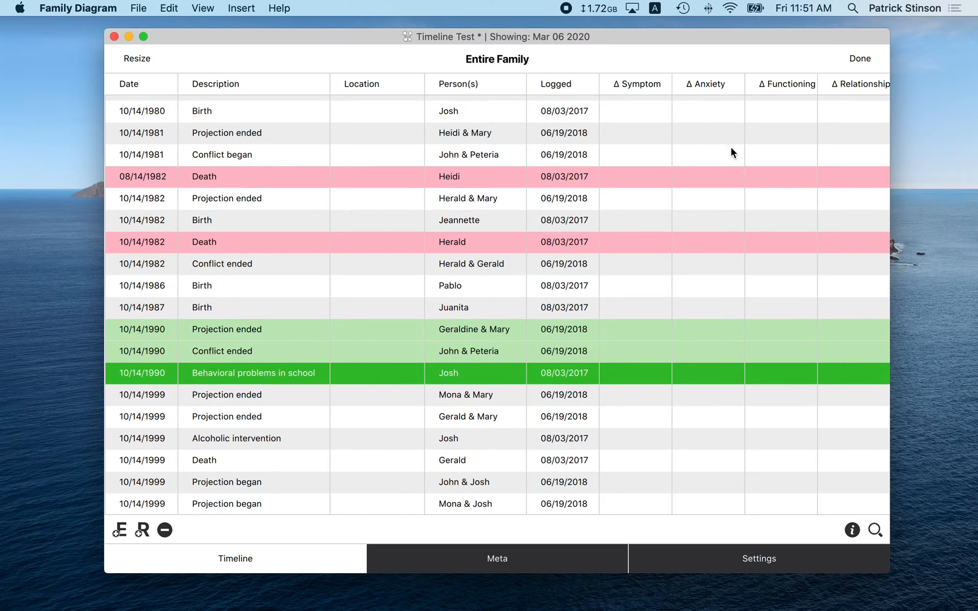
pyautogui.click(136, 59)
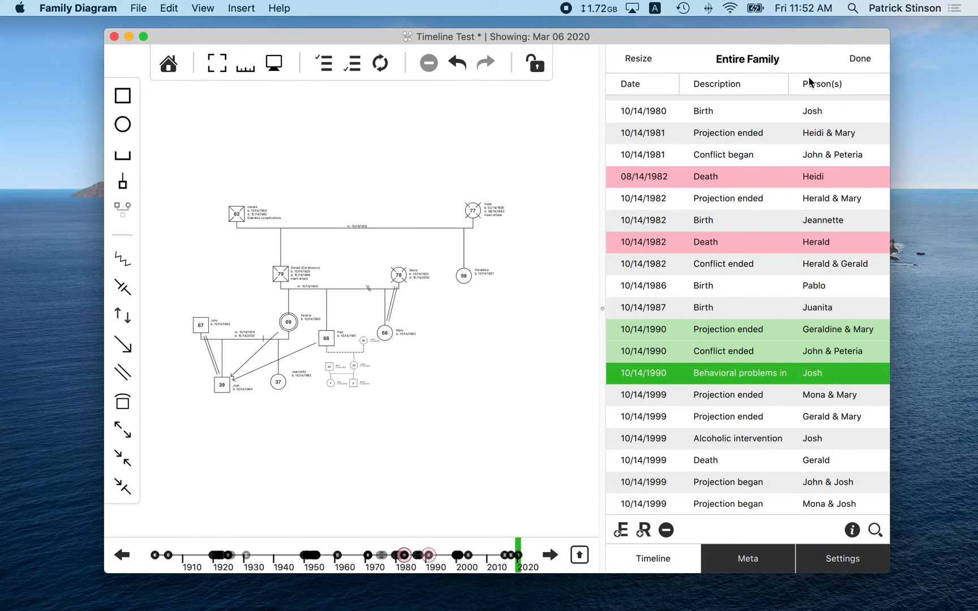
pyautogui.click(630, 60)
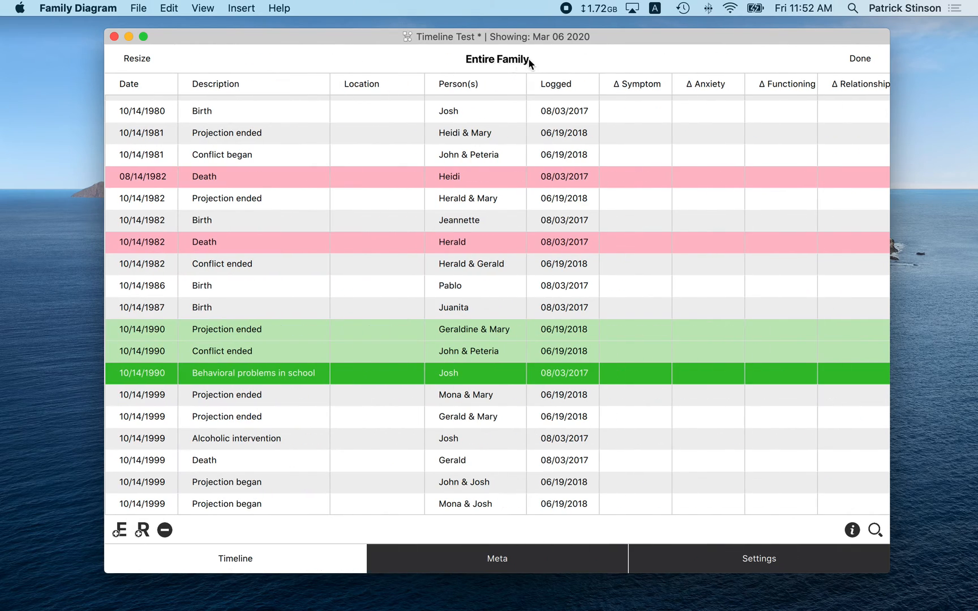
pyautogui.click(357, 111)
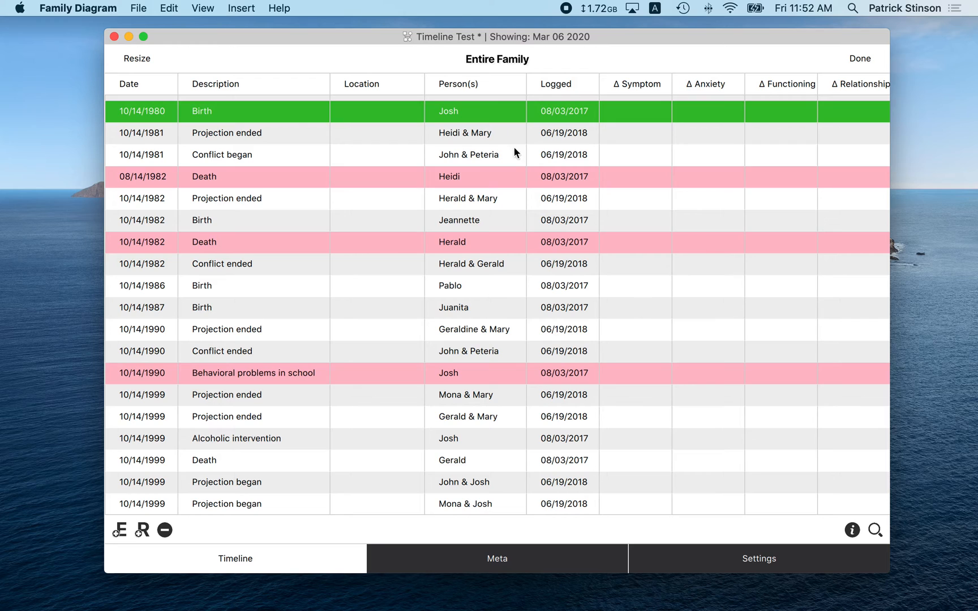
# - Search the timeline for events whose description contains "Conflict"
pyautogui.click(875, 530)
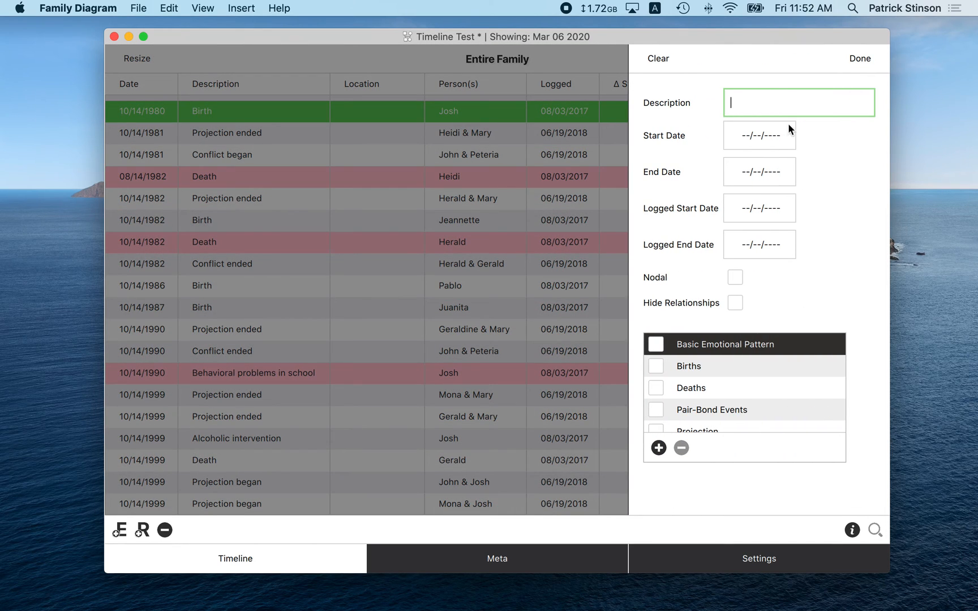
pyautogui.write('C')
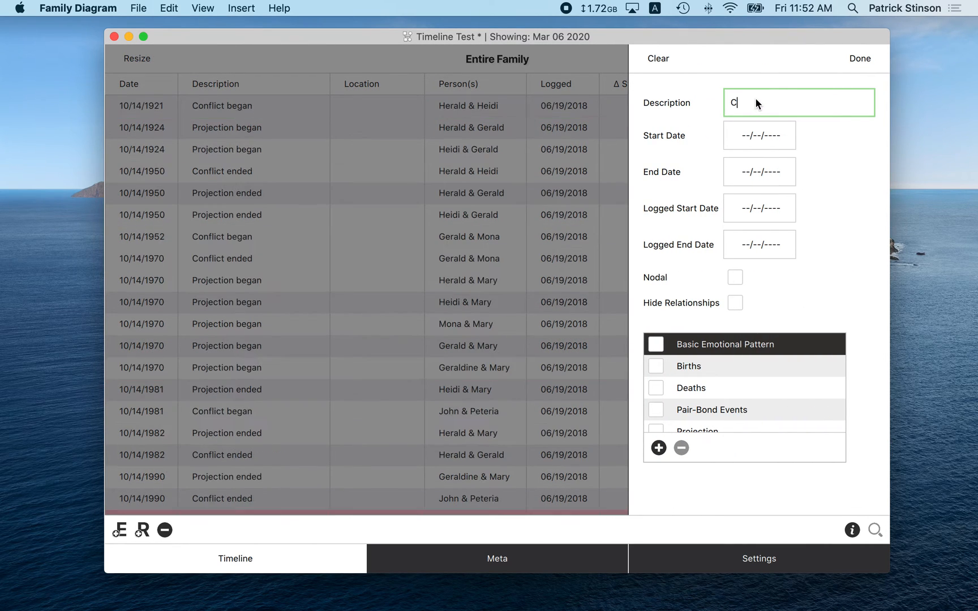
pyautogui.write('onflict')
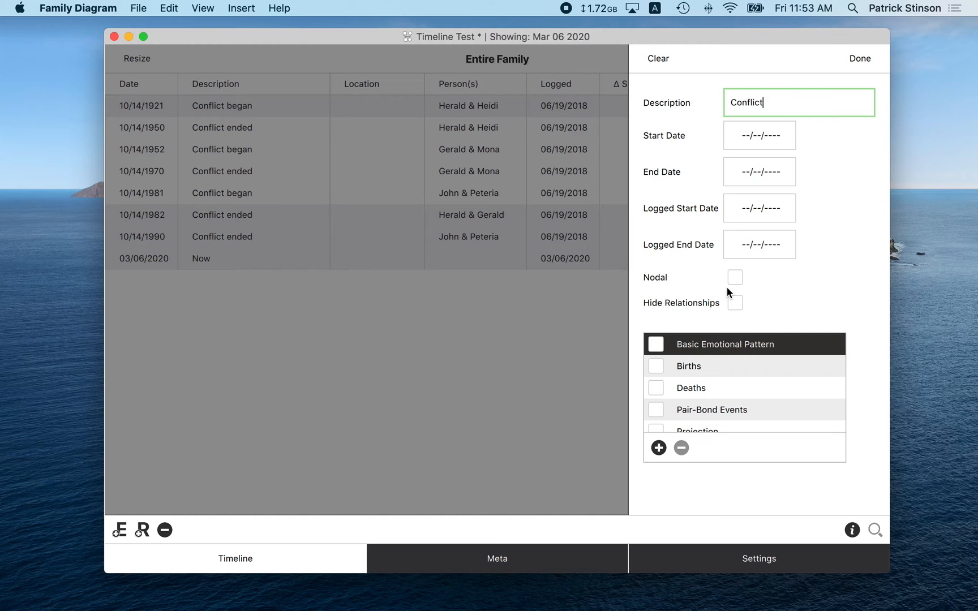
# - Clear the description search and filter the timeline to nodal events only
pyautogui.press('super+a')
pyautogui.press('BackSpace')
pyautogui.click(653, 54)
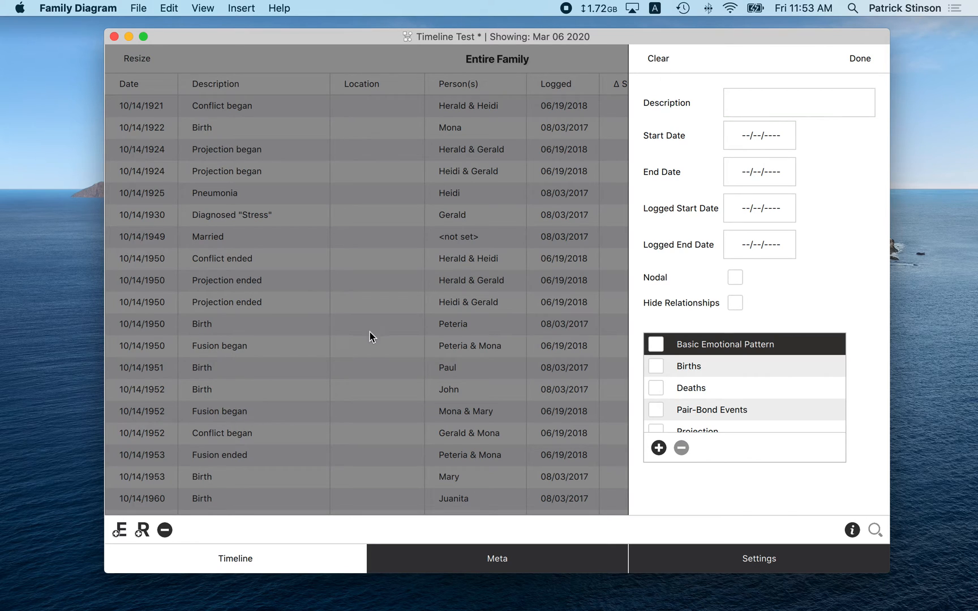
pyautogui.click(734, 277)
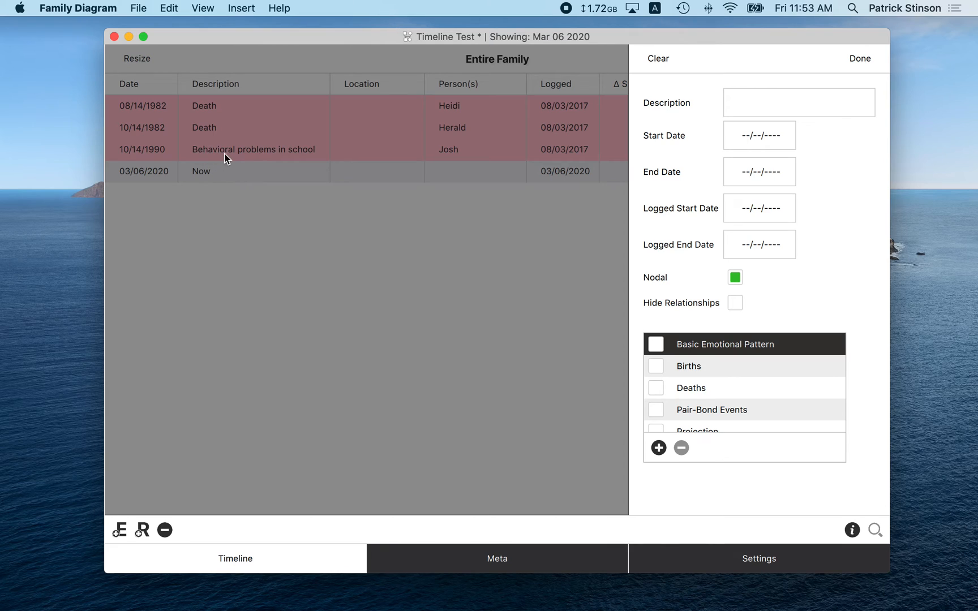
# - Search the nodal events for descriptions containing "Behav", and erase the search text
pyautogui.click(765, 104)
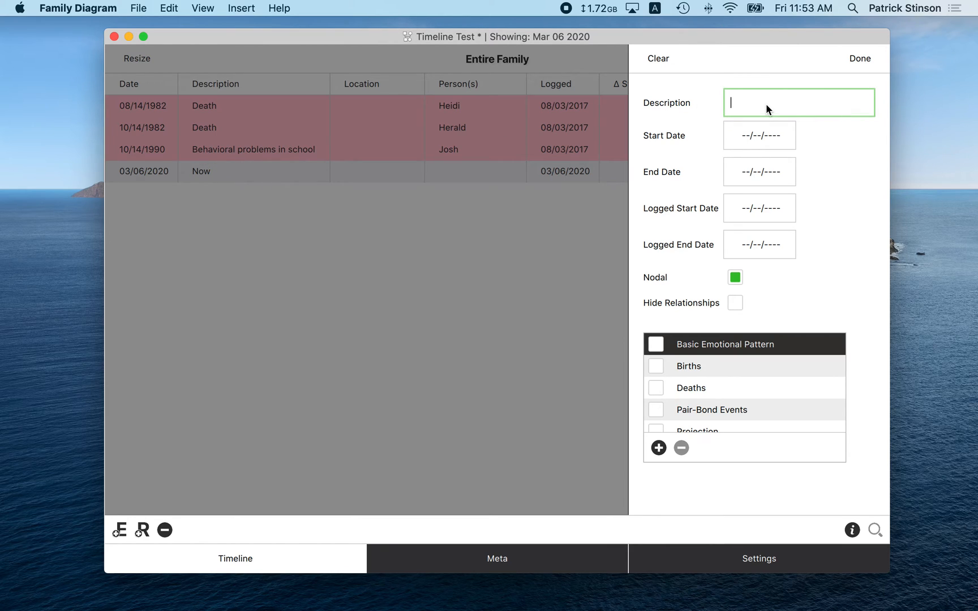
pyautogui.write('Behav')
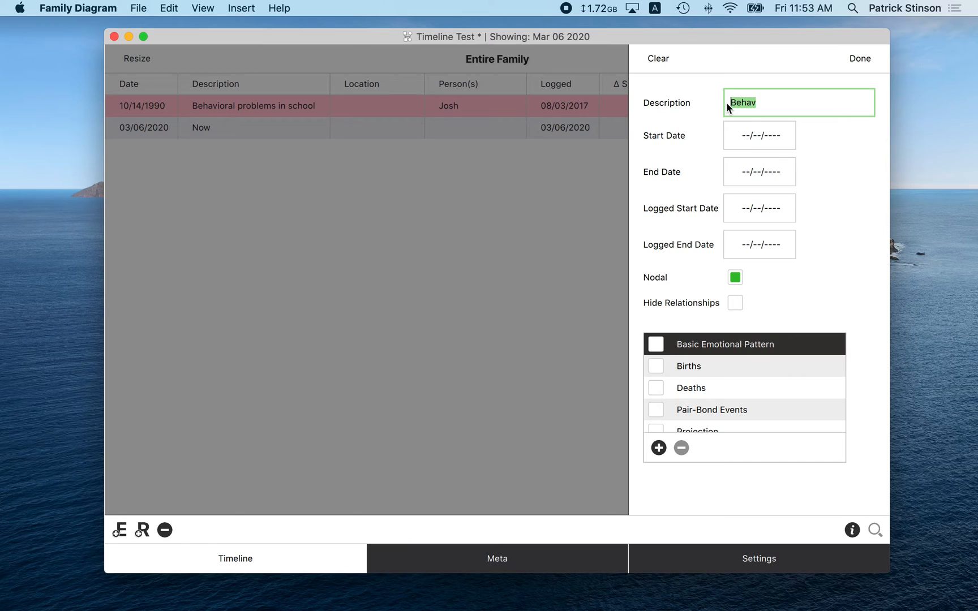
pyautogui.click(764, 103)
pyautogui.press('super+a')
pyautogui.press('BackSpace')
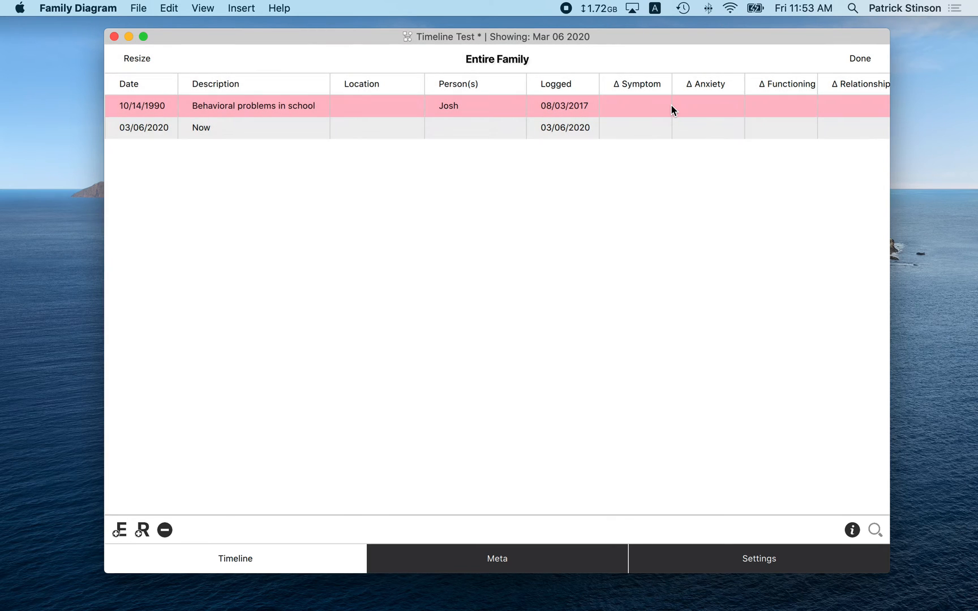
# - Reopen the timeline search and clear all of its filters
pyautogui.press('Escape')
pyautogui.click(879, 531)
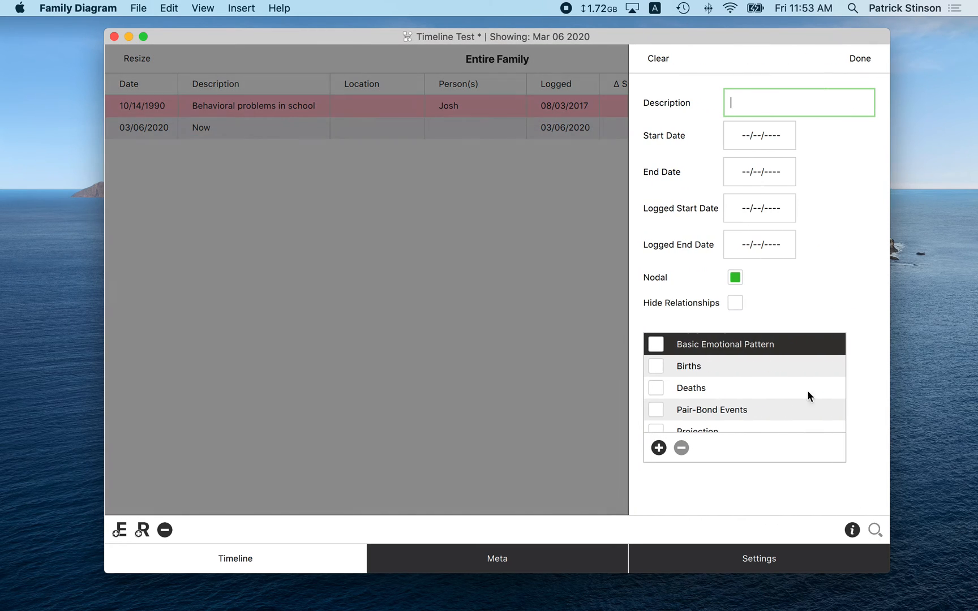
pyautogui.click(663, 60)
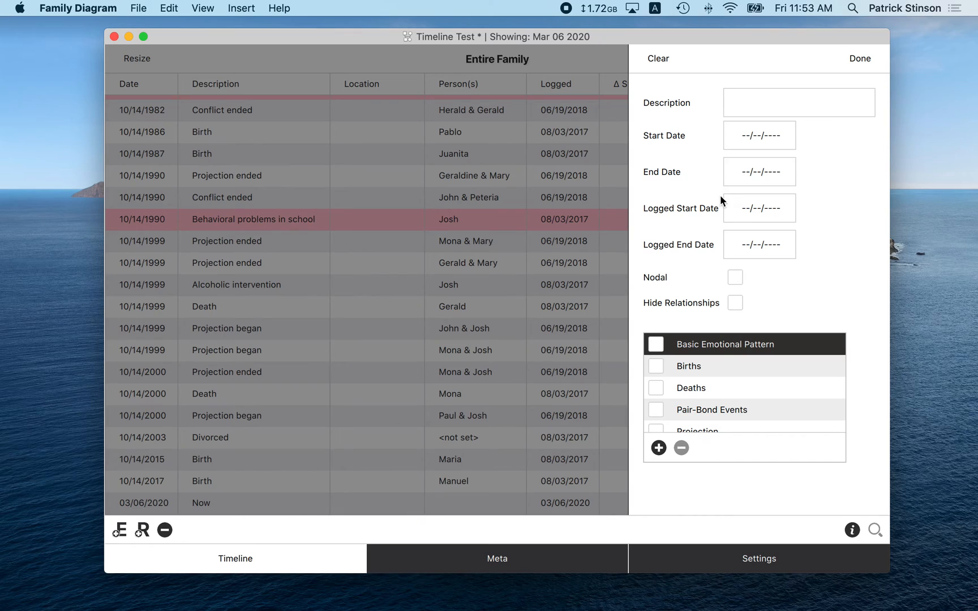
# - Filter the timeline to nodal events with descriptions containing "Dea", remove both filters, and close the search
pyautogui.click(735, 278)
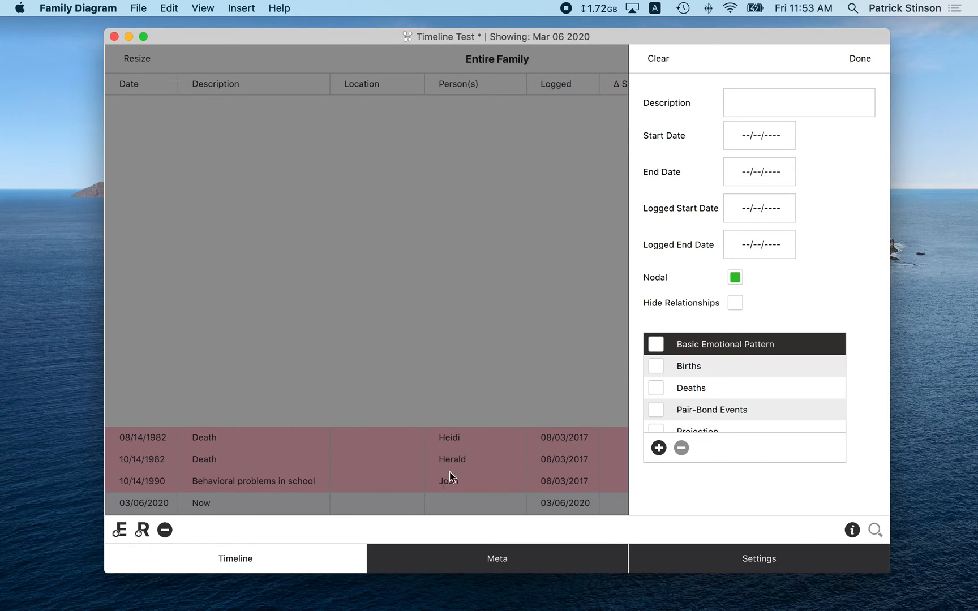
pyautogui.click(748, 105)
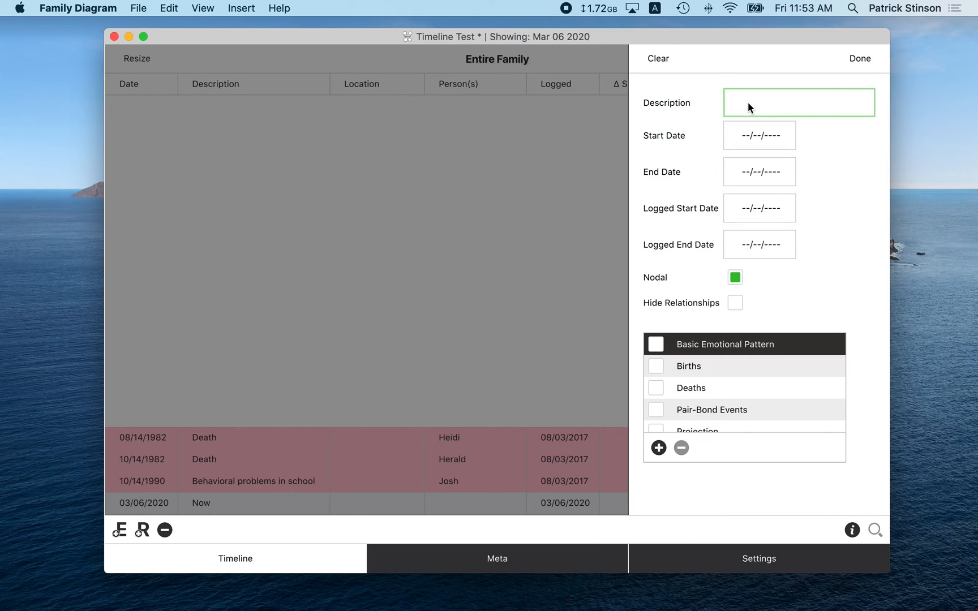
pyautogui.write('D')
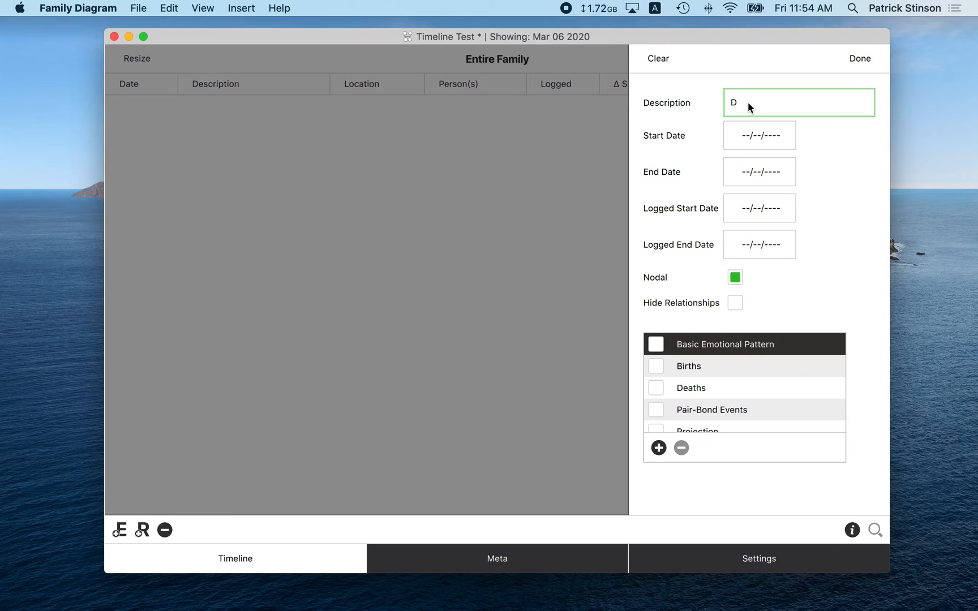
pyautogui.write('ea')
pyautogui.press('BackSpace')
pyautogui.press('BackSpace')
pyautogui.press('BackSpace')
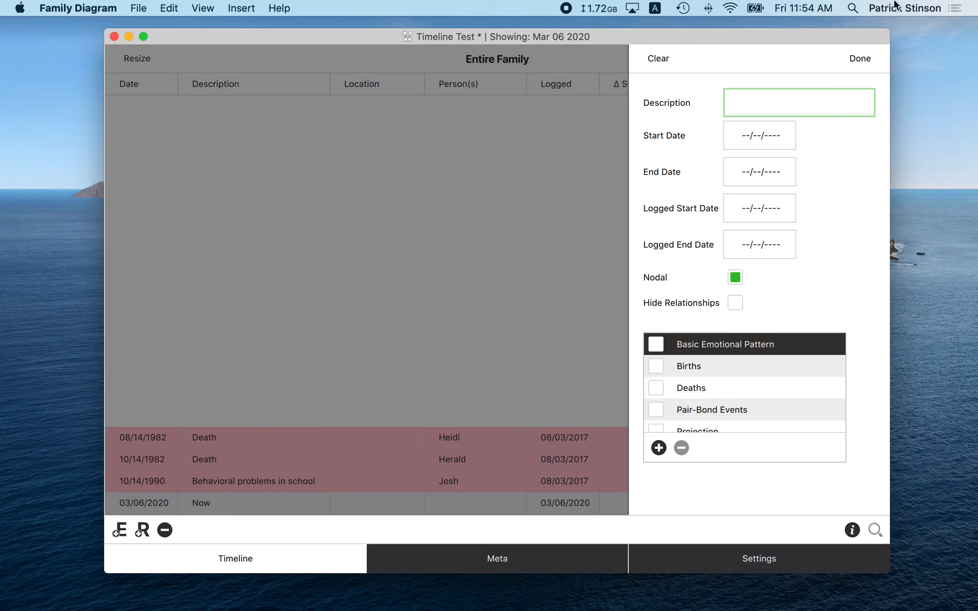
pyautogui.click(734, 277)
pyautogui.click(859, 59)
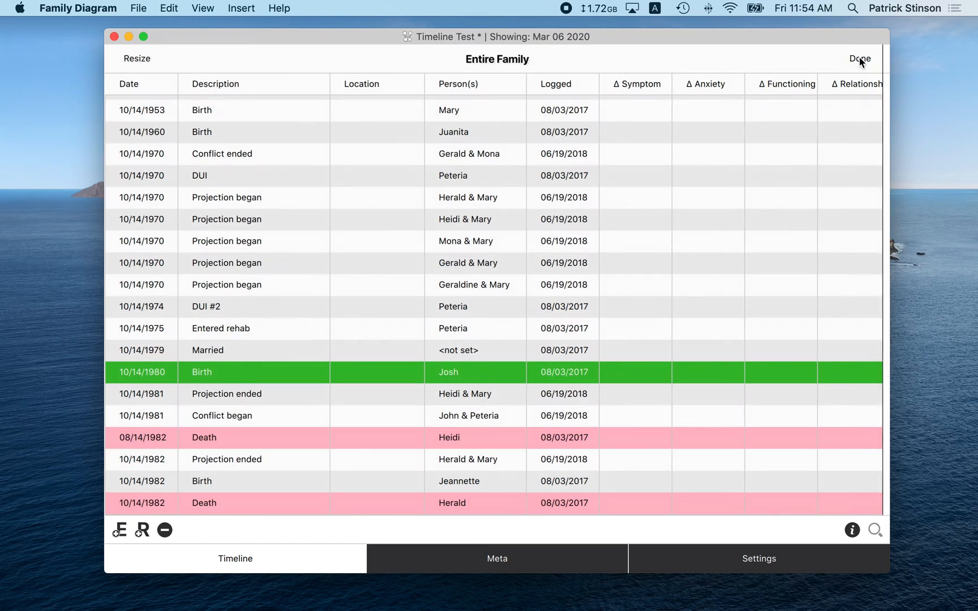
# - Review the full event table and its variable columns, selecting the 10/14/1900 birth, 02/14/1905 birth and 10/14/1930 diagnosis in turn
pyautogui.scroll(-1, 640, 232)
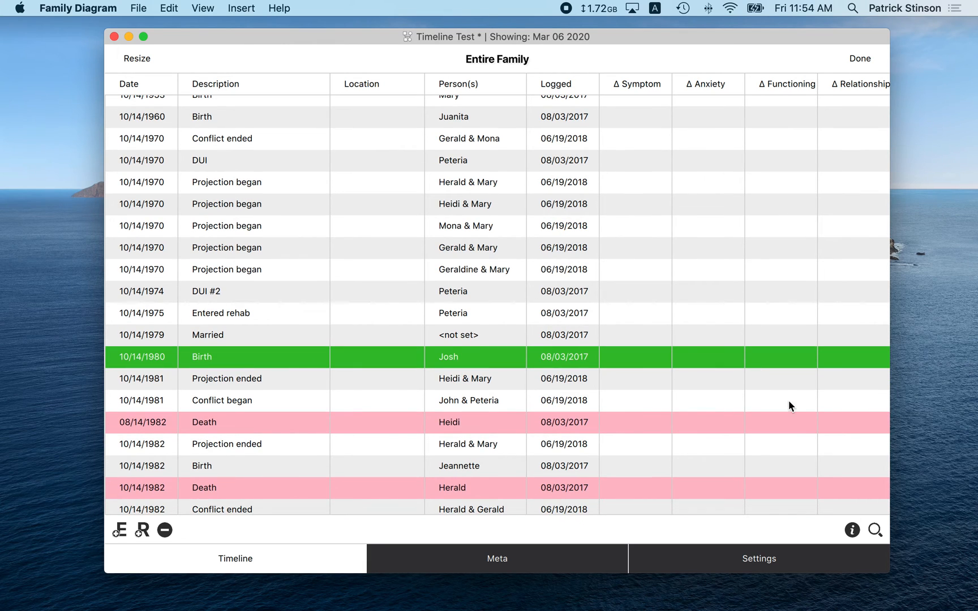
pyautogui.scroll(10, 646, 359)
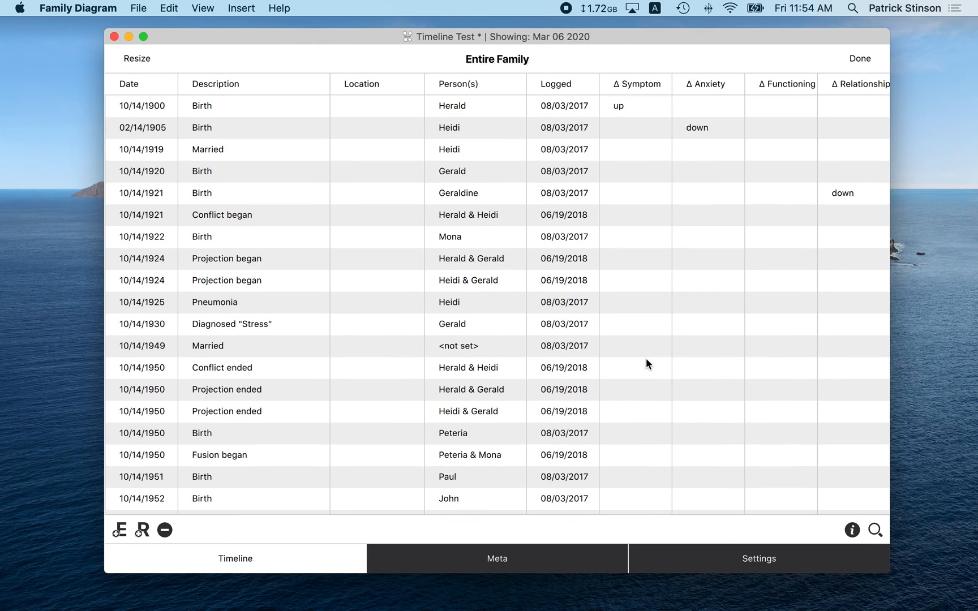
pyautogui.scroll(-15, 645, 360)
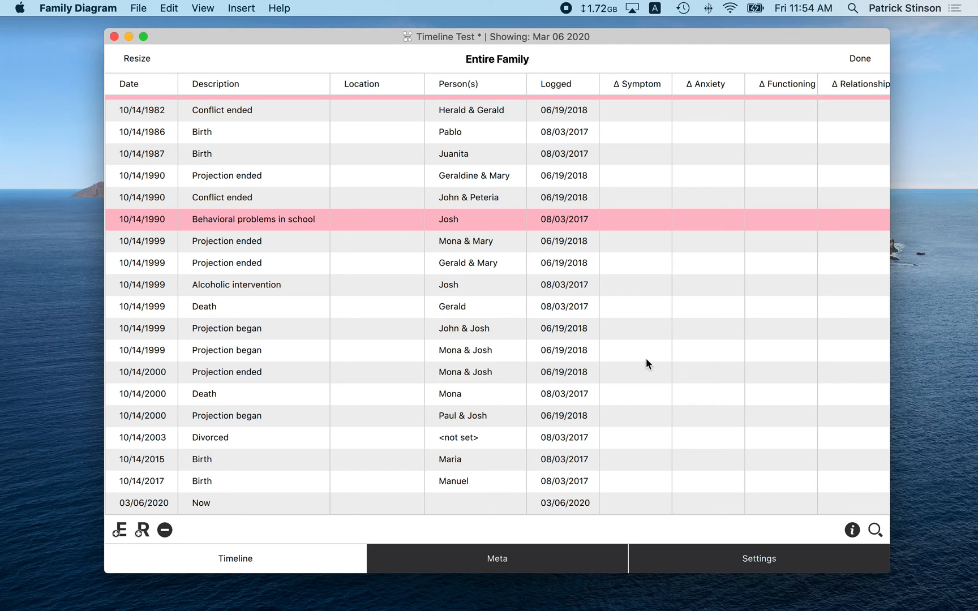
pyautogui.scroll(15, 645, 358)
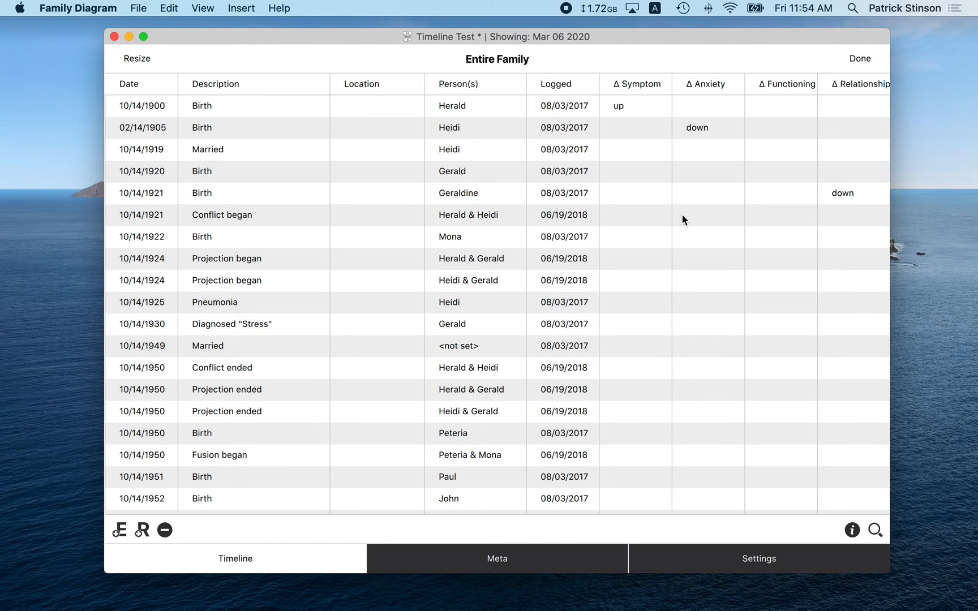
pyautogui.scroll(-15, 656, 179)
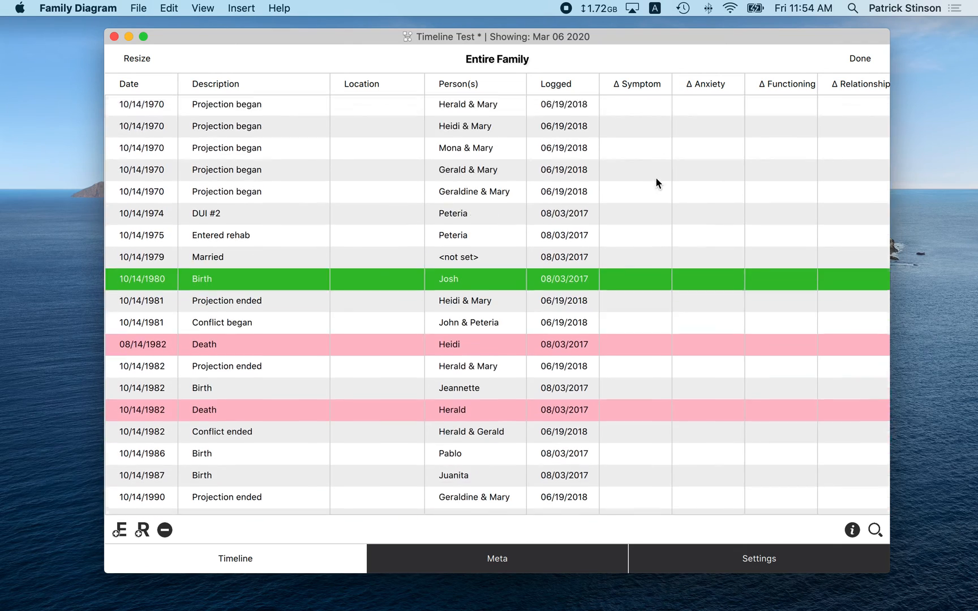
pyautogui.scroll(15, 655, 177)
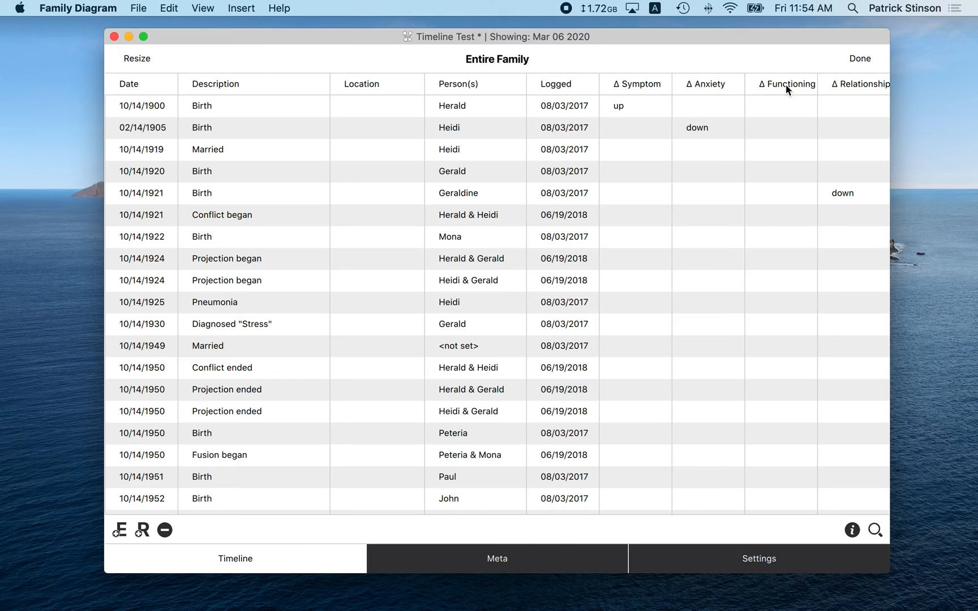
pyautogui.click(855, 100)
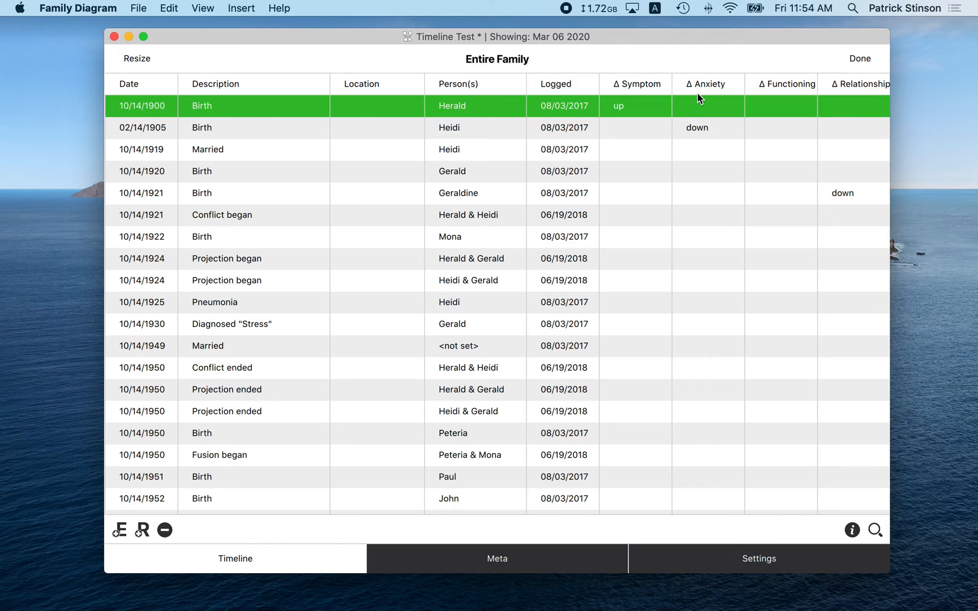
pyautogui.click(626, 124)
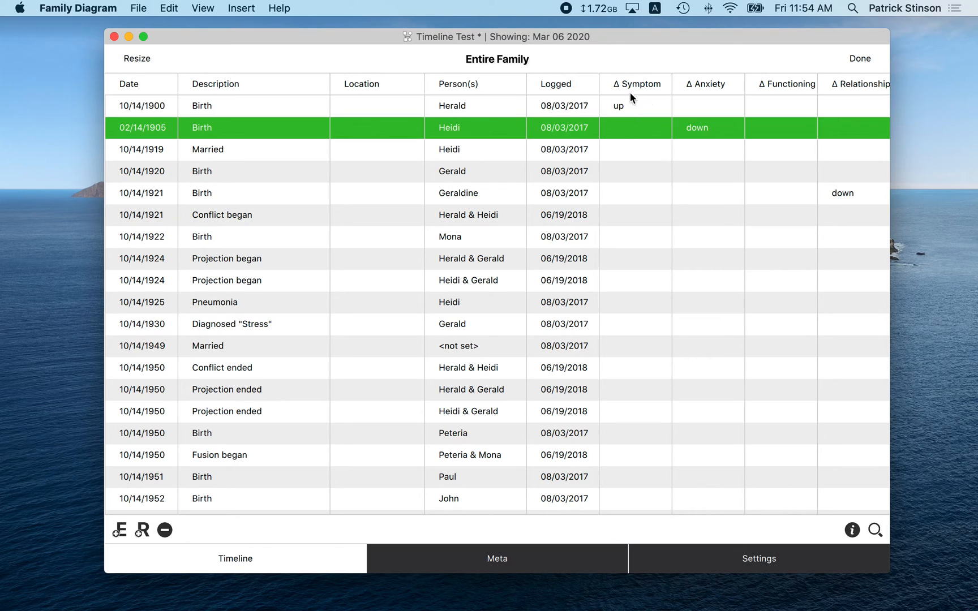
pyautogui.moveTo(667, 130); pyautogui.dragTo(623, 333)
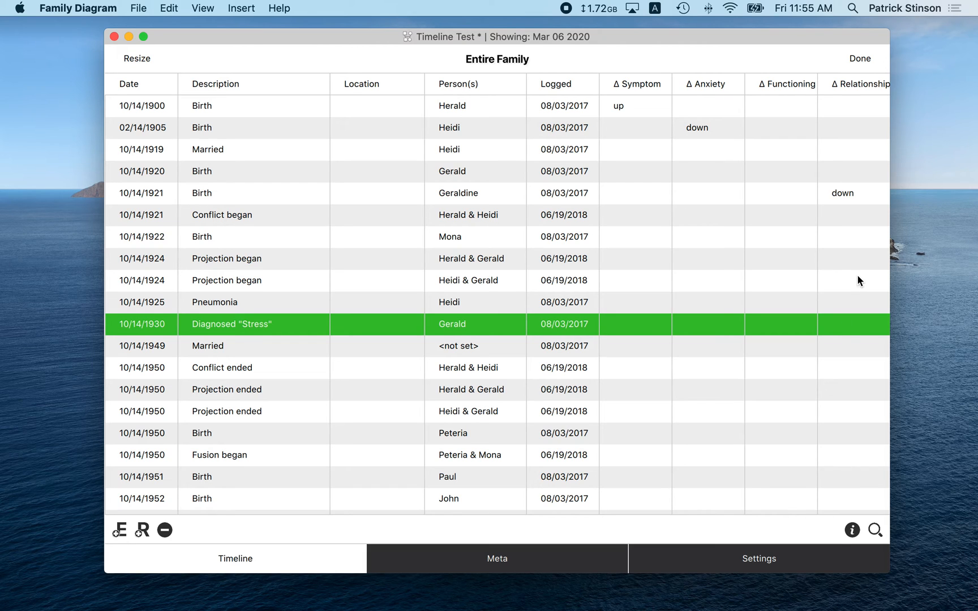
# - Shrink the timeline back to its narrow width, close it, and open the diagram settings
pyautogui.click(136, 58)
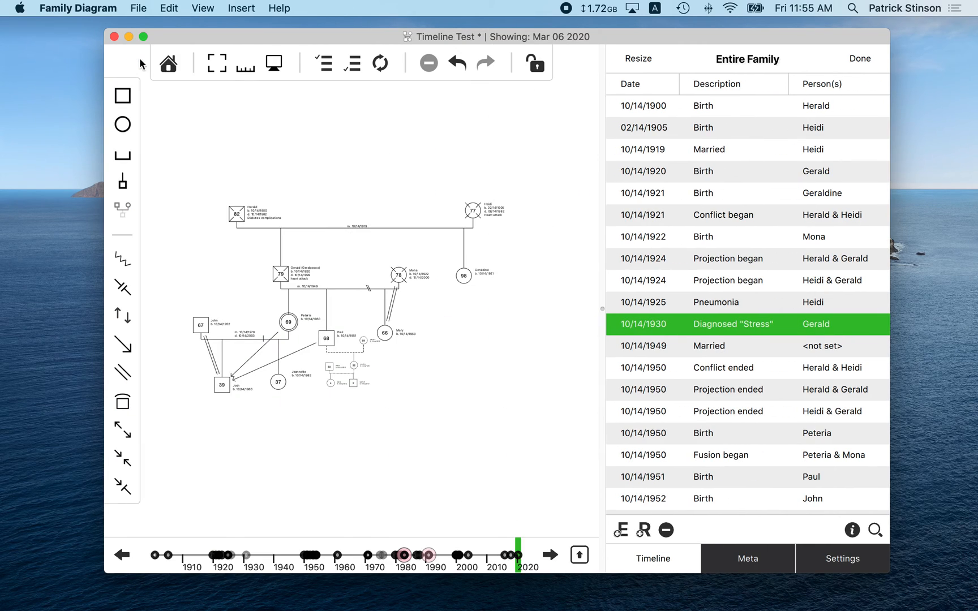
pyautogui.click(861, 58)
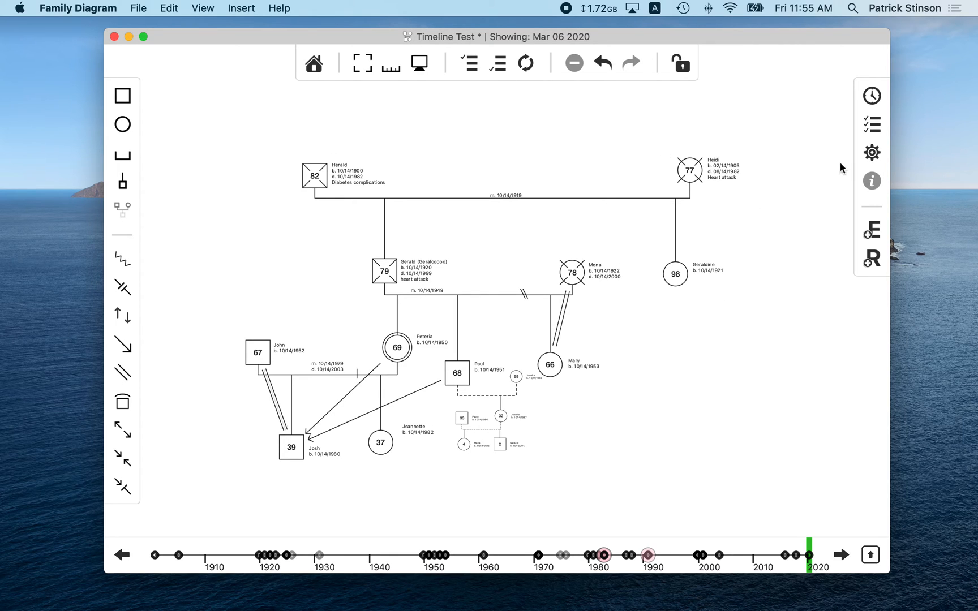
pyautogui.click(870, 153)
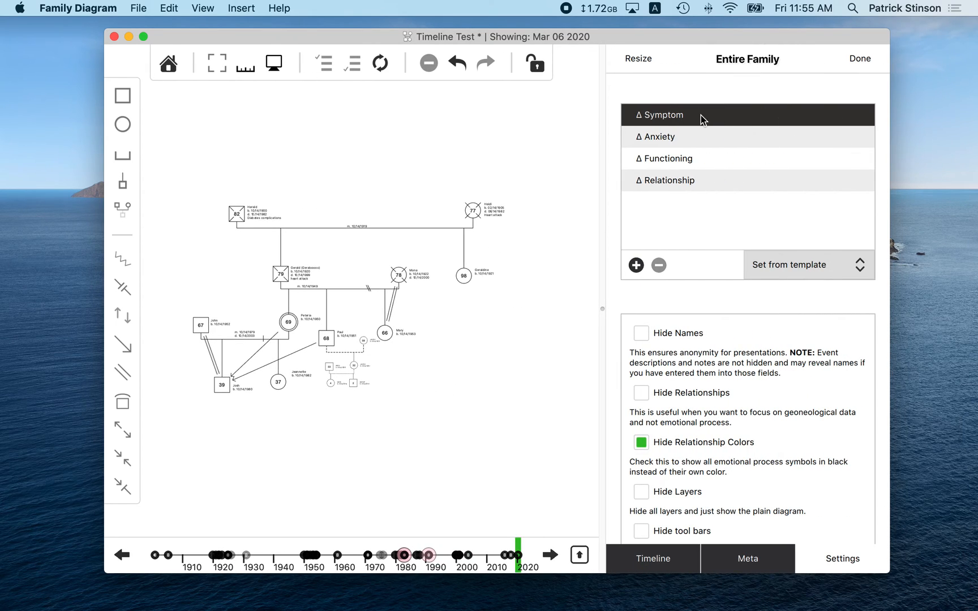
# - Go through the diagram's variables, selecting Δ Symptom, Δ Anxiety, Δ Functioning and Δ Relationship one after another
pyautogui.click(670, 117)
pyautogui.click(671, 136)
pyautogui.click(673, 158)
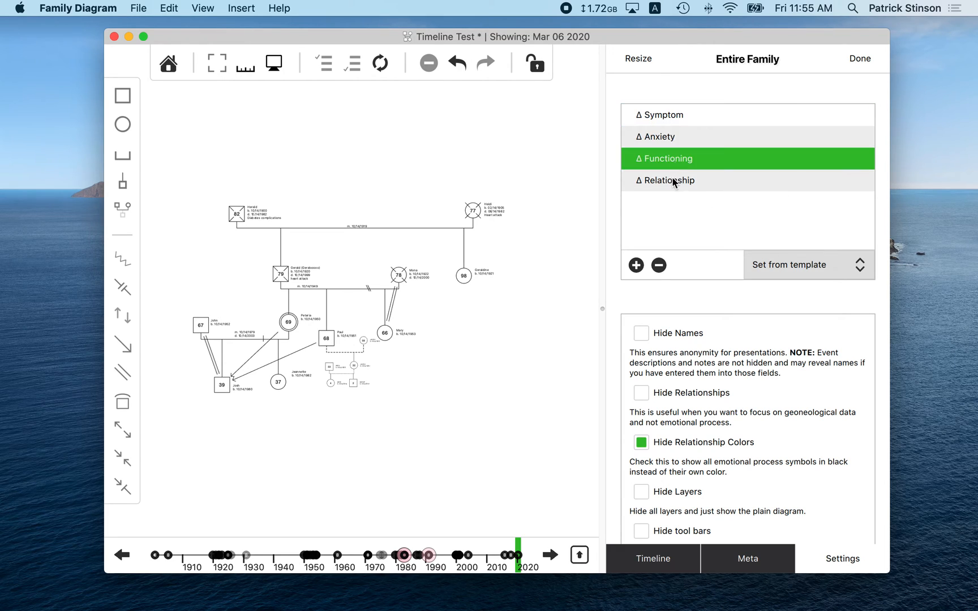
pyautogui.click(672, 181)
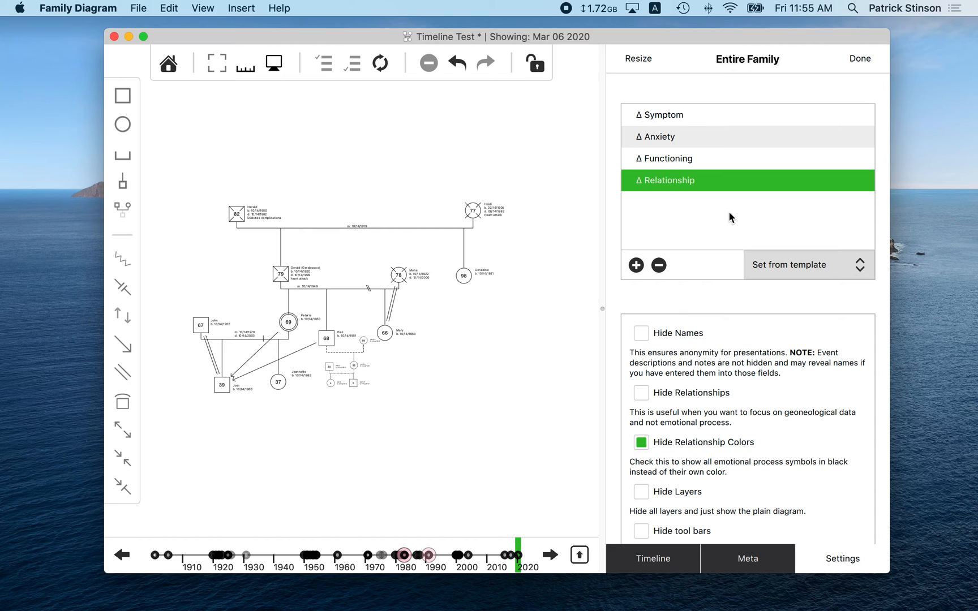
pyautogui.click(708, 115)
pyautogui.click(707, 137)
pyautogui.click(708, 161)
pyautogui.click(709, 182)
# - Reopen the timeline at full width and select the 10/14/1919 marriage, the 10/14/1921 conflict and both 10/14/1924 projection events in turn
pyautogui.click(872, 96)
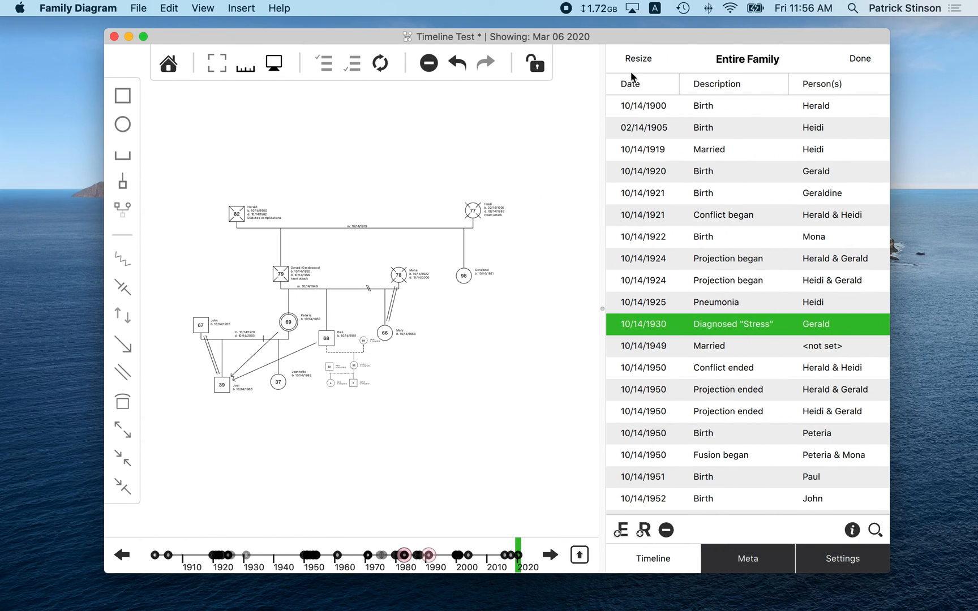
pyautogui.click(630, 59)
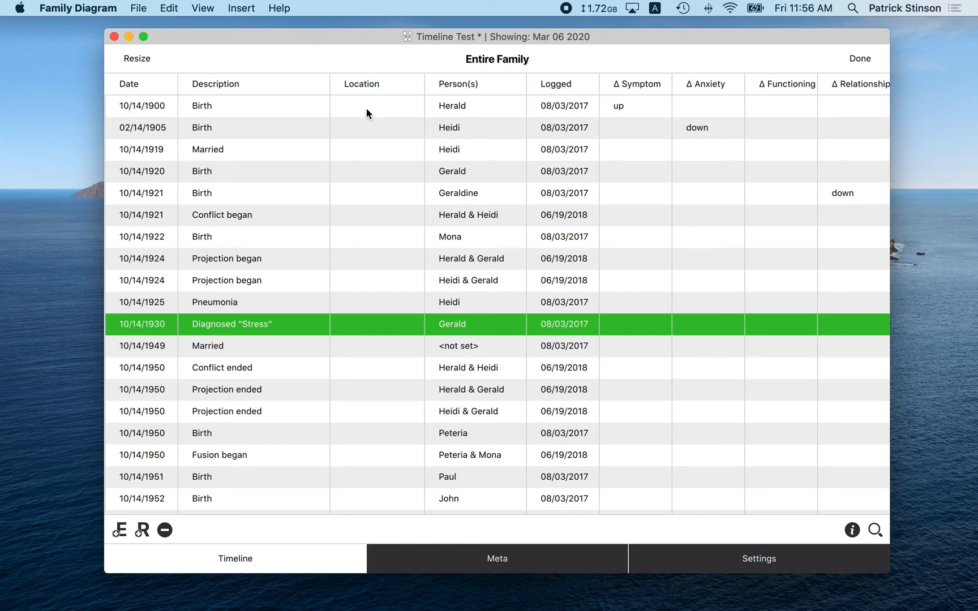
pyautogui.click(467, 150)
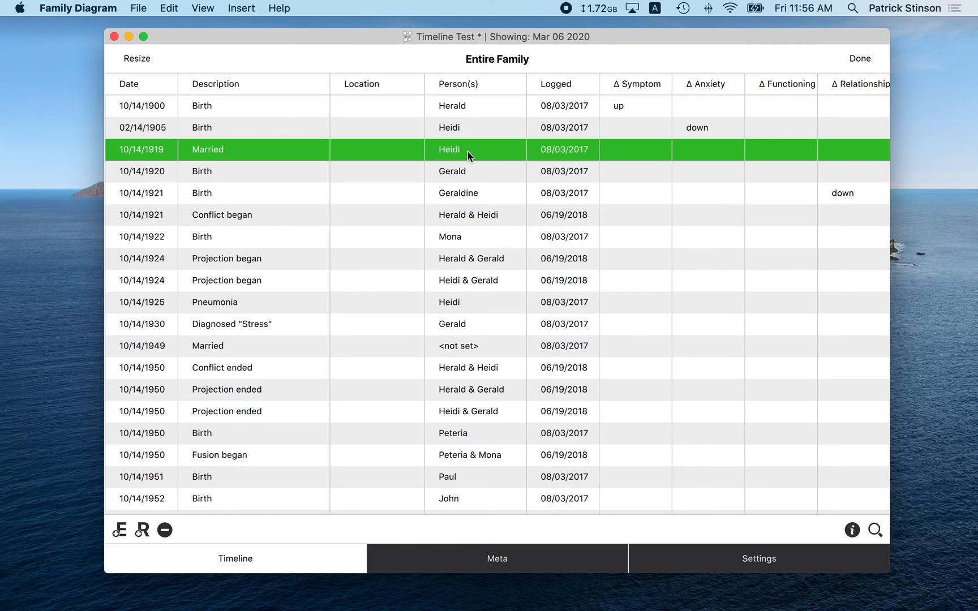
pyautogui.click(478, 214)
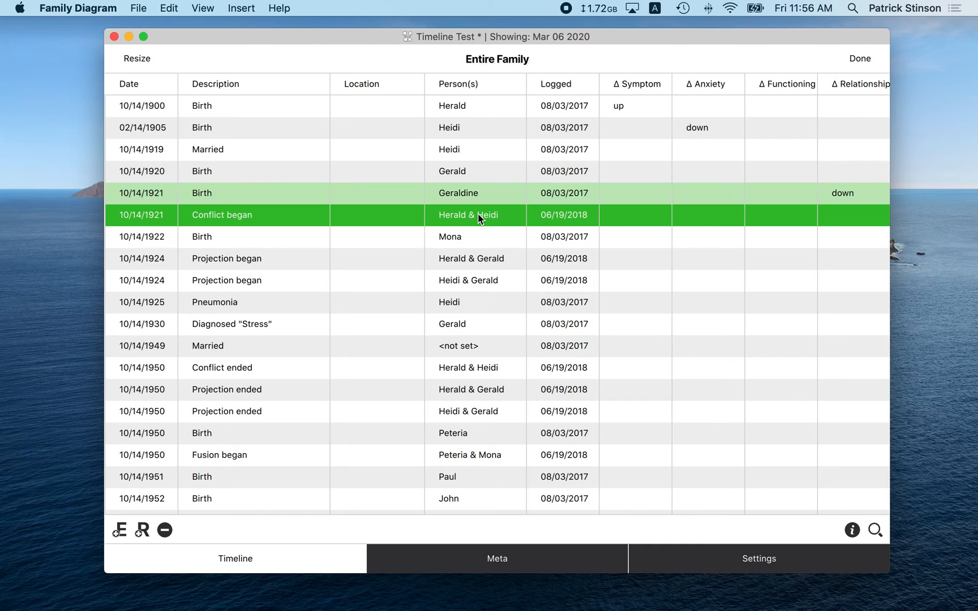
pyautogui.click(492, 257)
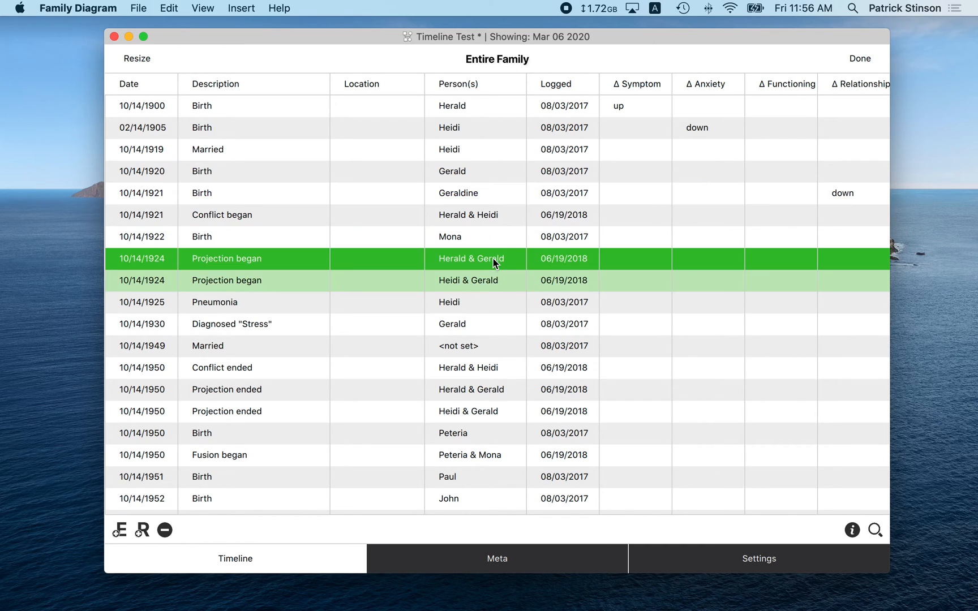
pyautogui.click(486, 284)
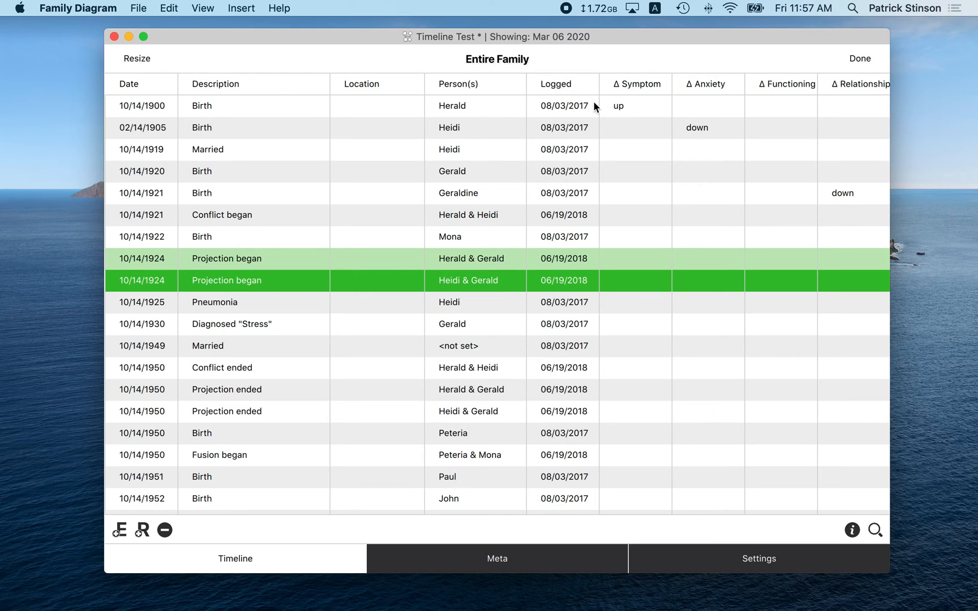
# - Select the first five timeline events one by one, from the 10/14/1900 birth to the 10/14/1921 birth
pyautogui.click(325, 105)
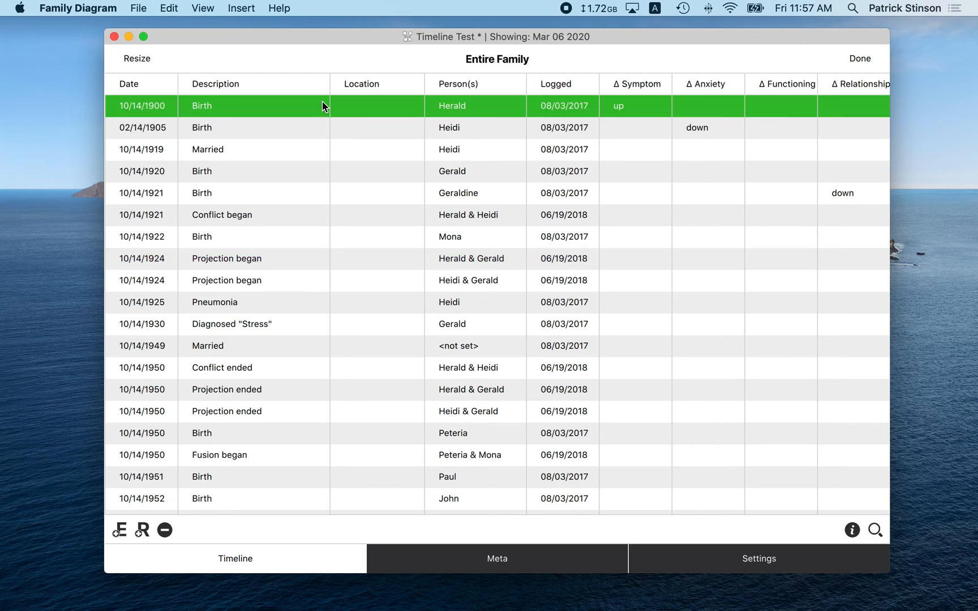
pyautogui.click(318, 132)
pyautogui.click(306, 148)
pyautogui.click(304, 170)
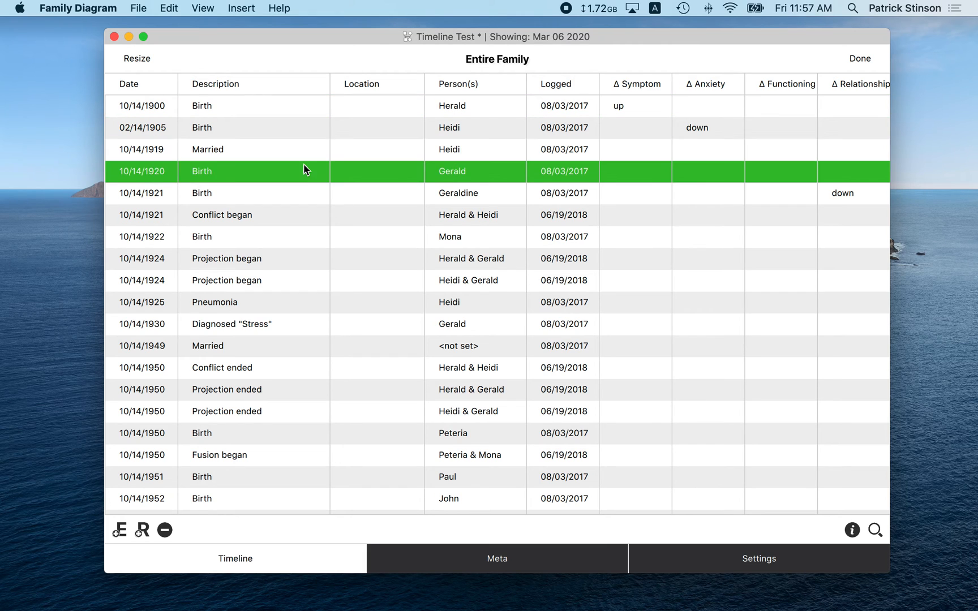
pyautogui.click(298, 201)
# - Return the timeline to its narrow width, close it, and select the deceased woman aged 77 in the diagram
pyautogui.click(145, 58)
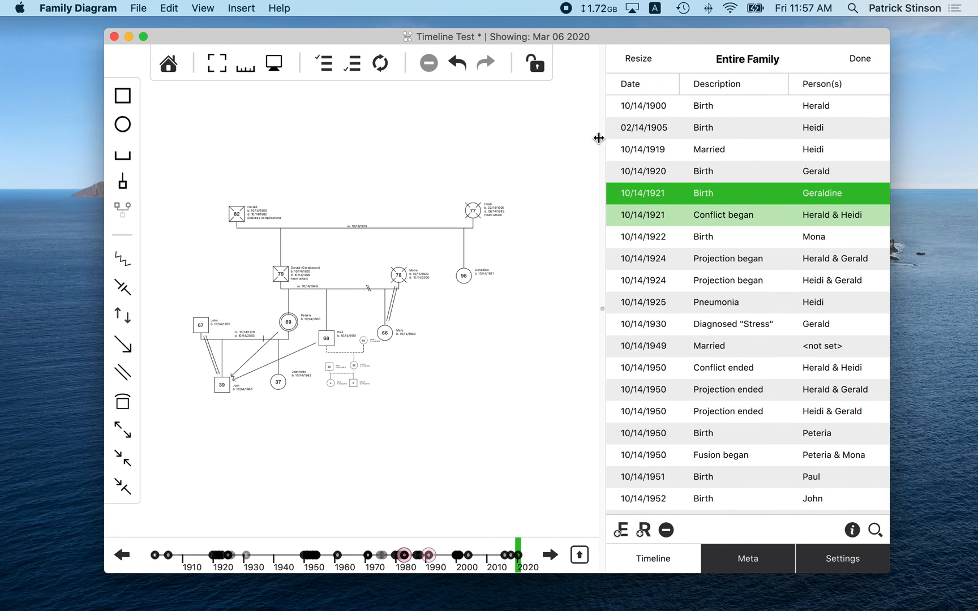
pyautogui.click(856, 58)
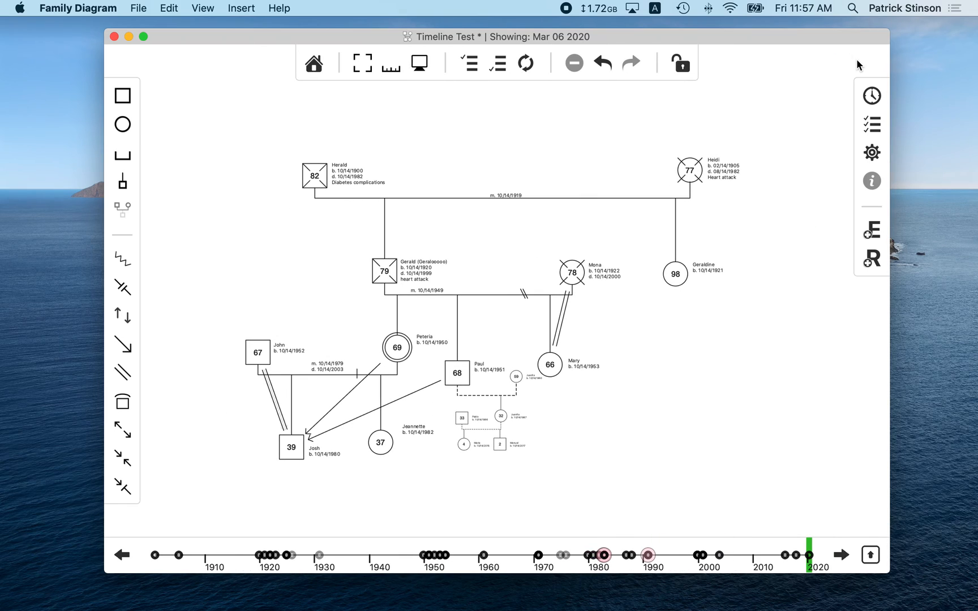
pyautogui.click(698, 177)
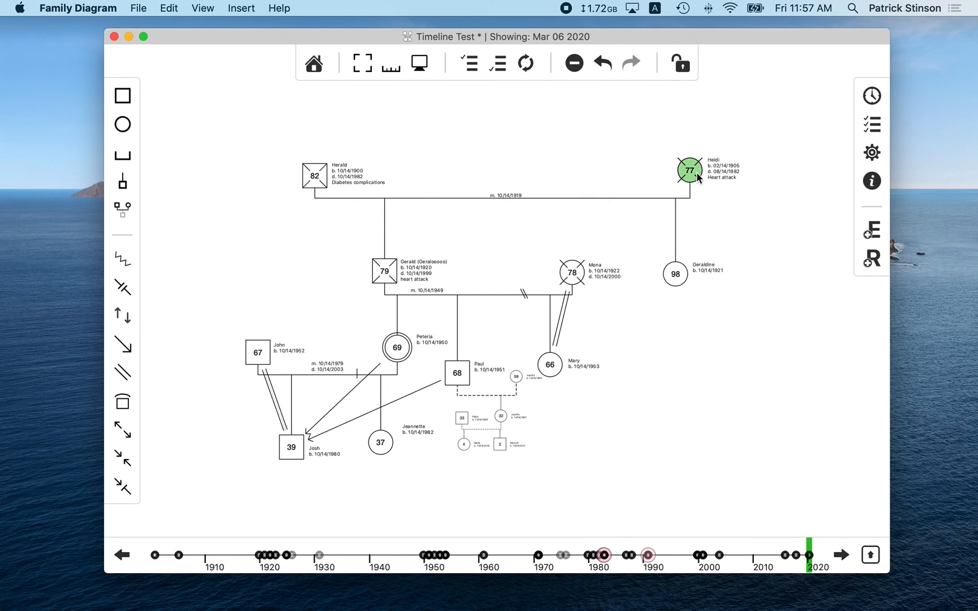
# - Open the personal timeline of the deceased woman aged 77 and select her events one after another, from birth to death
pyautogui.doubleClick(697, 173)
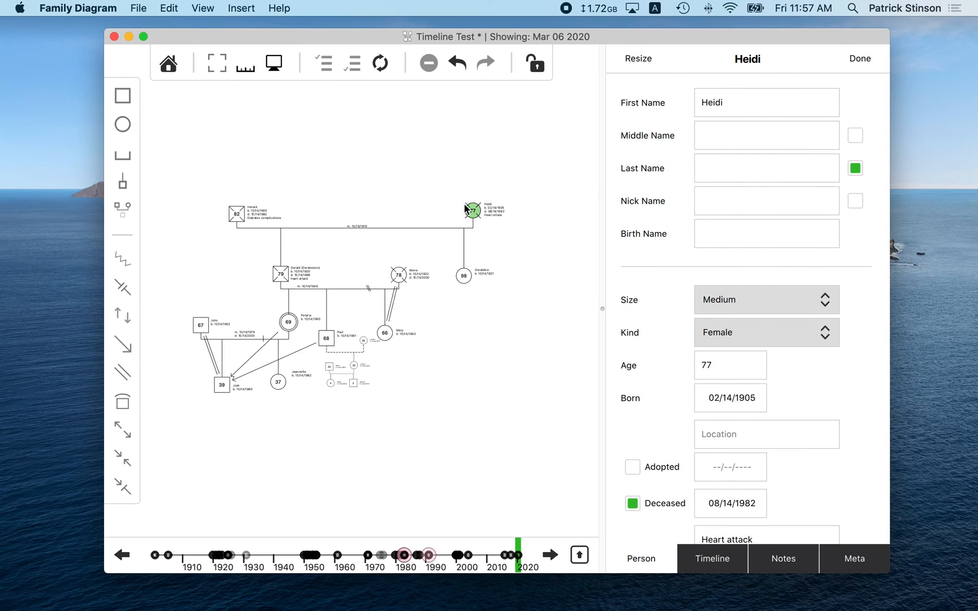
pyautogui.click(714, 561)
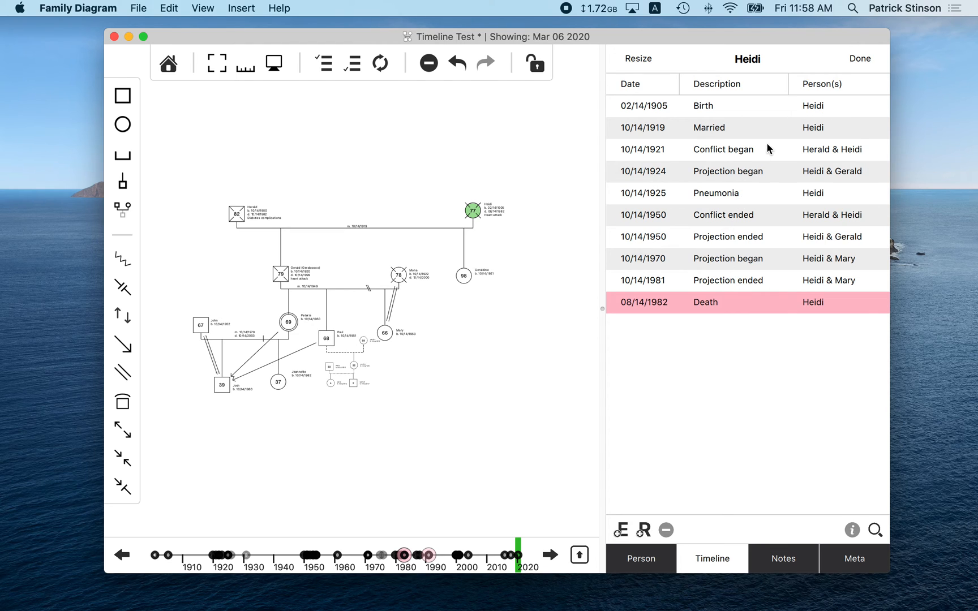
pyautogui.click(822, 110)
pyautogui.click(818, 133)
pyautogui.click(816, 152)
pyautogui.click(816, 196)
pyautogui.click(818, 241)
pyautogui.click(809, 283)
pyautogui.click(807, 304)
# - Alternate between the woman's birth and death events, select her 10/14/1950 projection-ended event, and close her properties
pyautogui.click(727, 107)
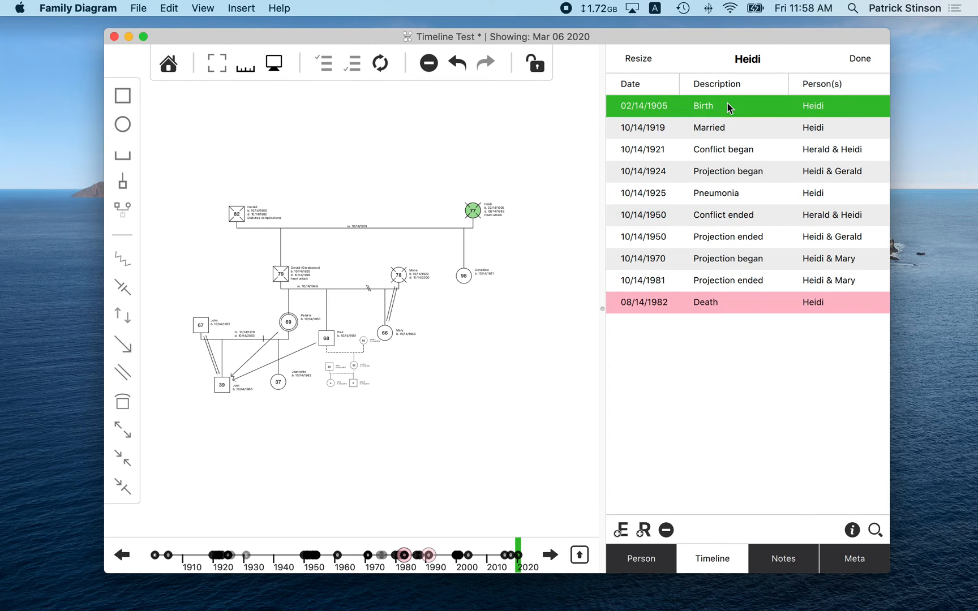
pyautogui.click(715, 303)
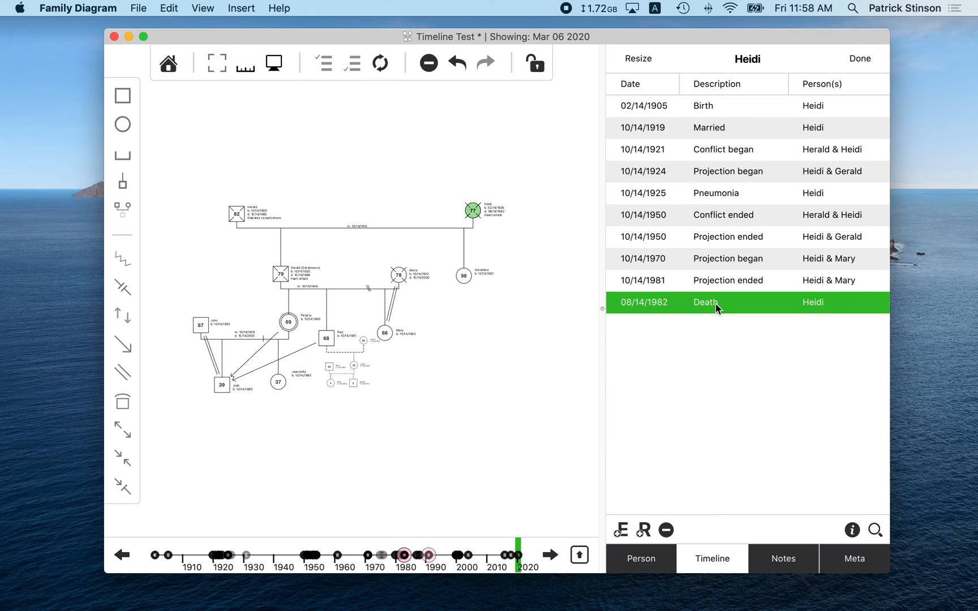
pyautogui.click(650, 111)
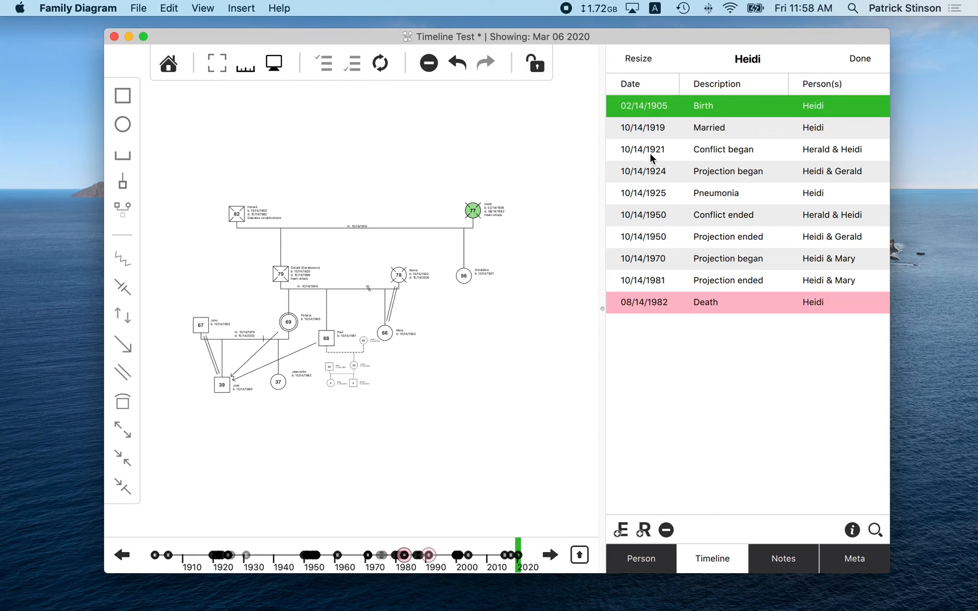
pyautogui.click(723, 303)
pyautogui.click(742, 240)
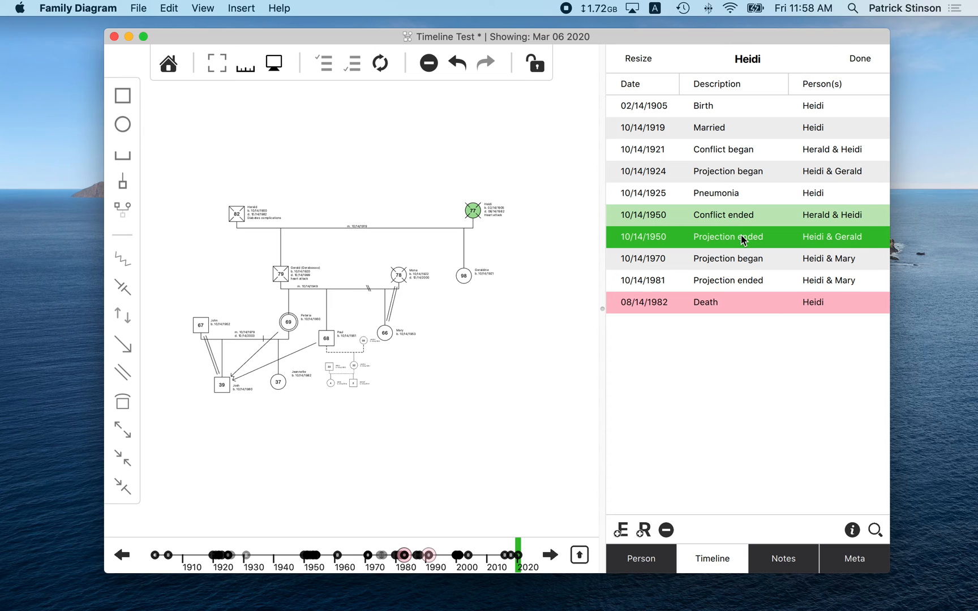
pyautogui.click(861, 60)
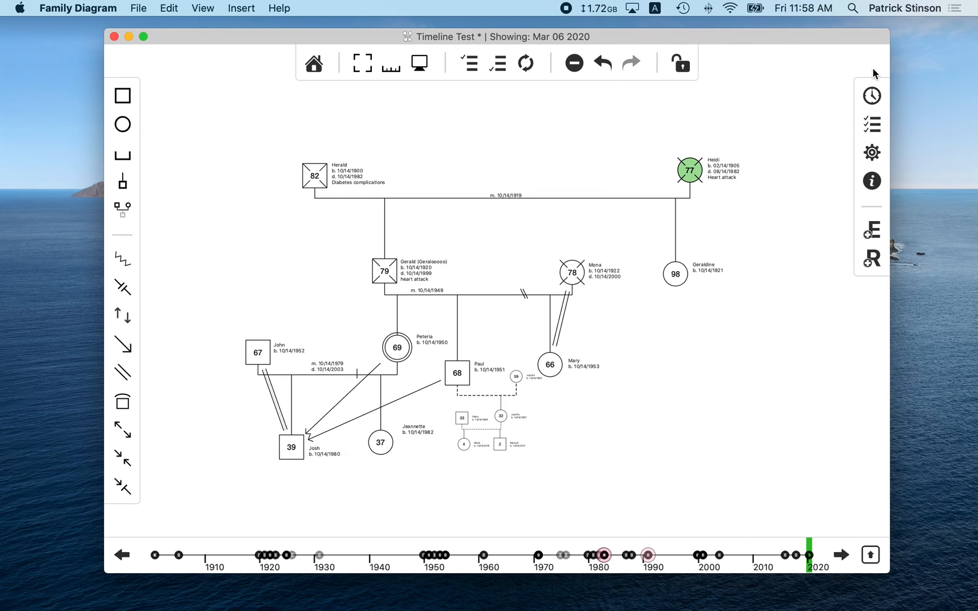
# - Browse the entire family's timeline through its later events and back to the beginning, and close it
pyautogui.click(871, 95)
pyautogui.scroll(-5, 792, 334)
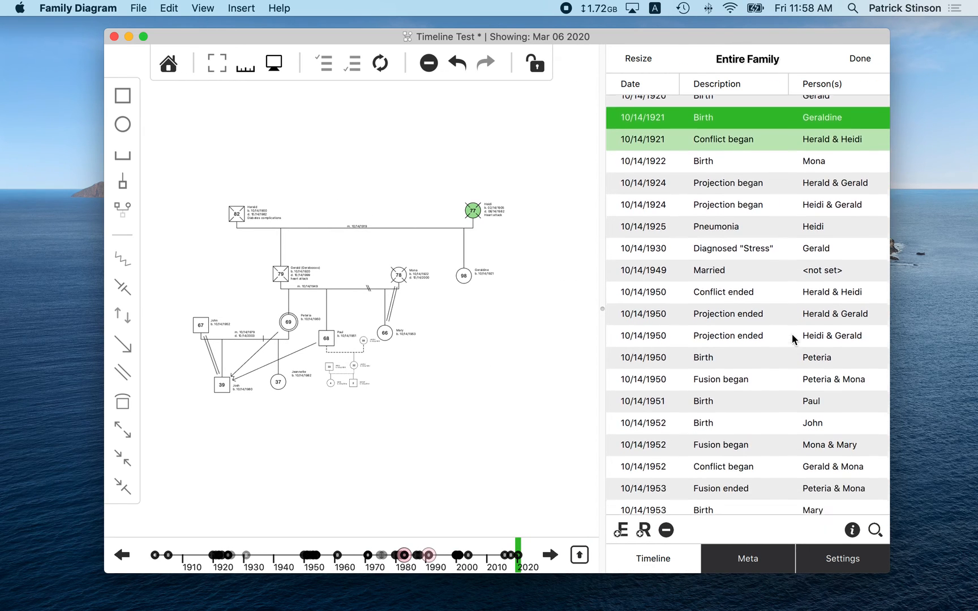
pyautogui.scroll(-10, 792, 340)
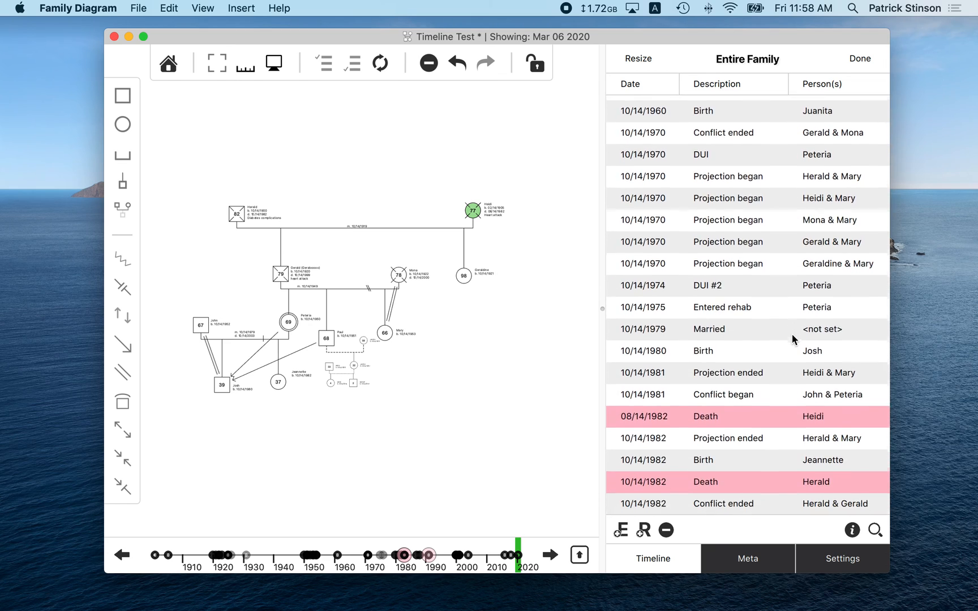
pyautogui.scroll(-7, 794, 339)
pyautogui.scroll(20, 794, 340)
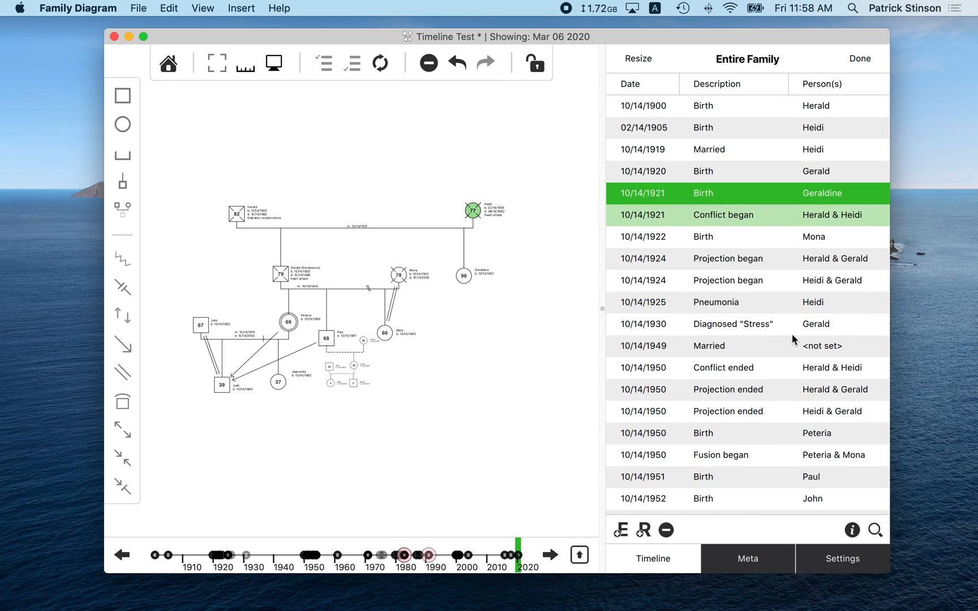
pyautogui.click(859, 58)
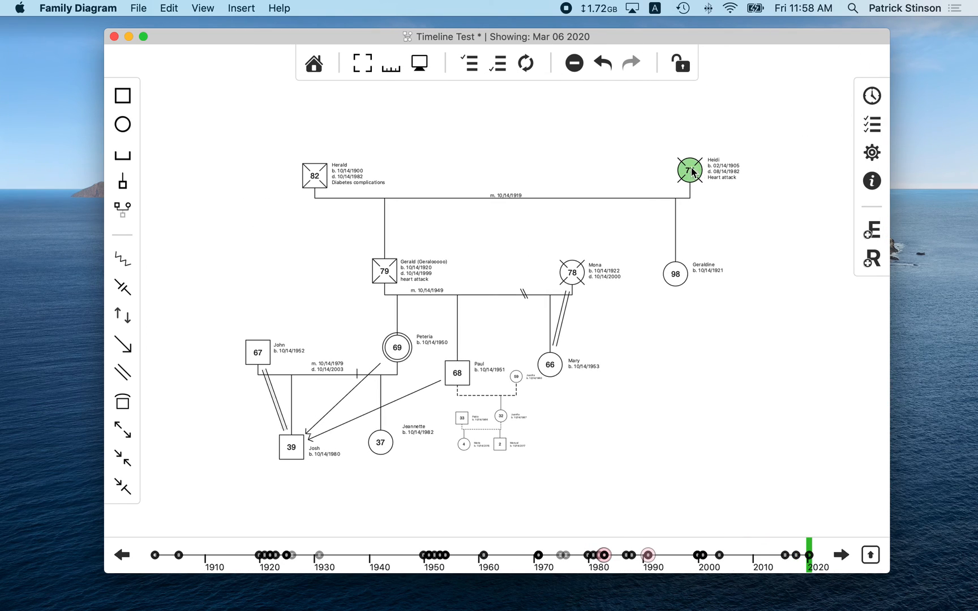
# - Reopen the 77-year-old woman's personal timeline and expand it to full width twice, returning it to its narrow width each time
pyautogui.doubleClick(691, 168)
pyautogui.click(712, 558)
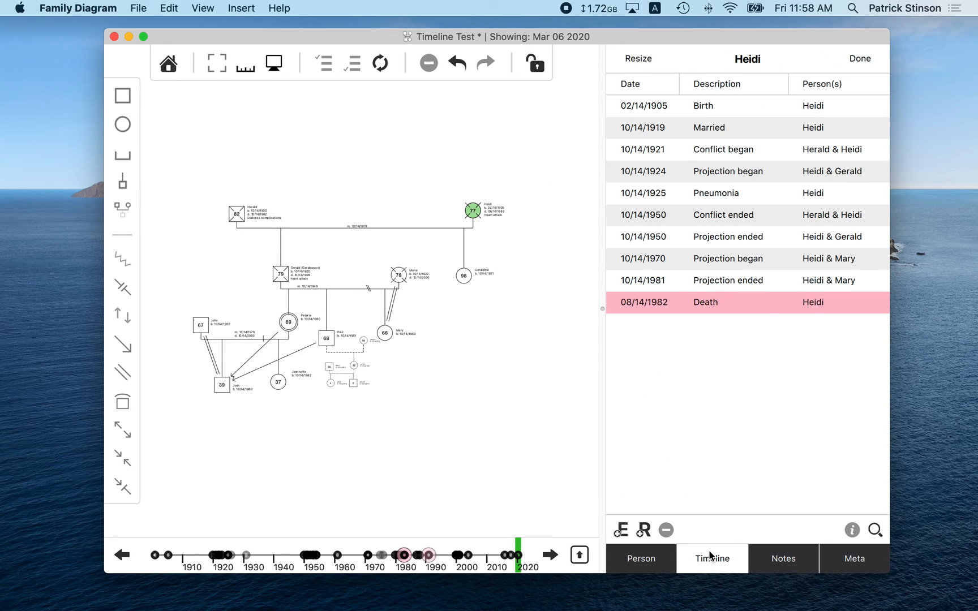
pyautogui.moveTo(602, 270); pyautogui.dragTo(233, 215)
pyautogui.click(271, 56)
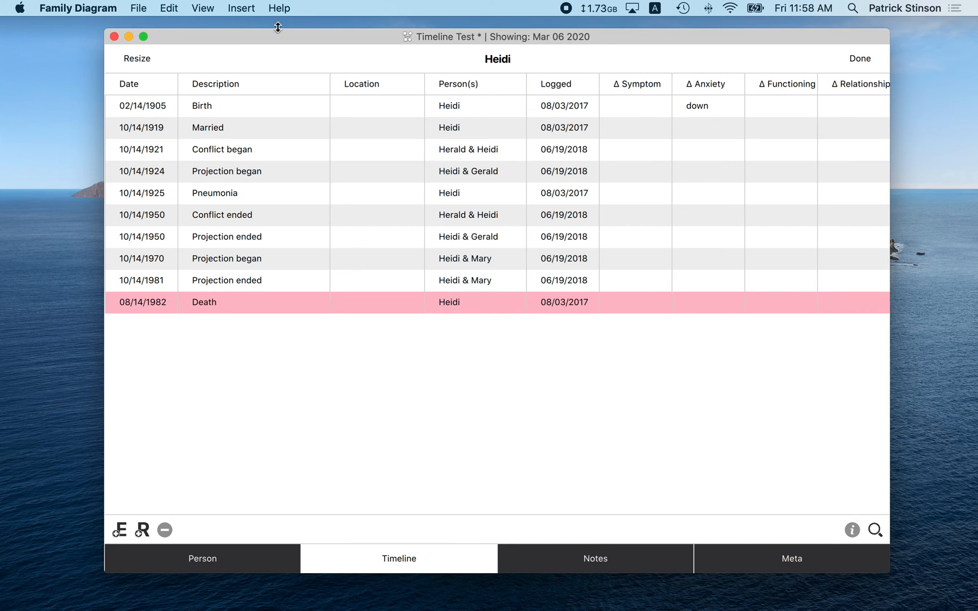
pyautogui.click(137, 58)
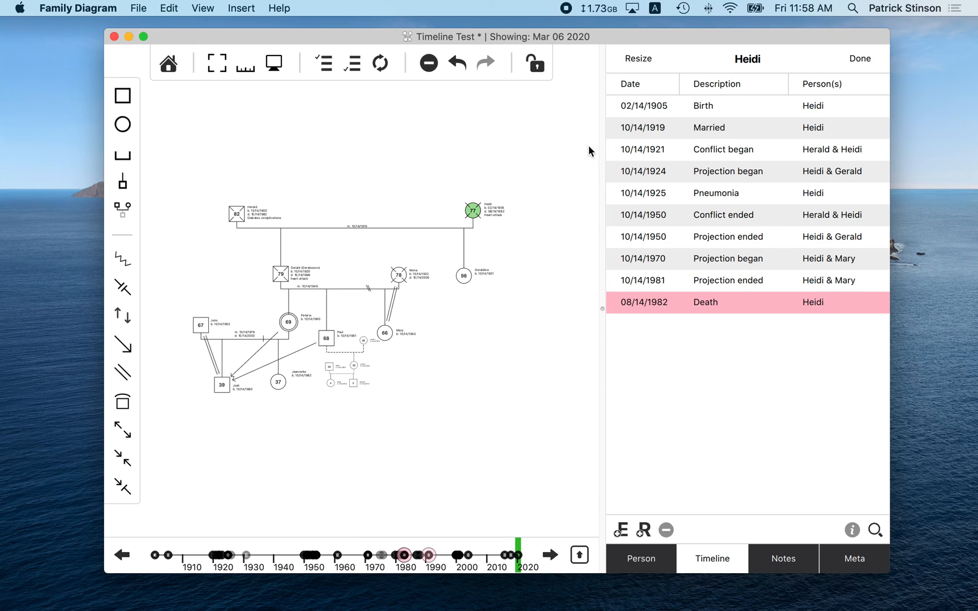
pyautogui.moveTo(600, 169)
pyautogui.mouseDown()
pyautogui.moveTo(179, 185)
pyautogui.moveTo(466, 183)
pyautogui.moveTo(280, 173)
pyautogui.moveTo(603, 176)
pyautogui.mouseUp()
pyautogui.click(645, 60)
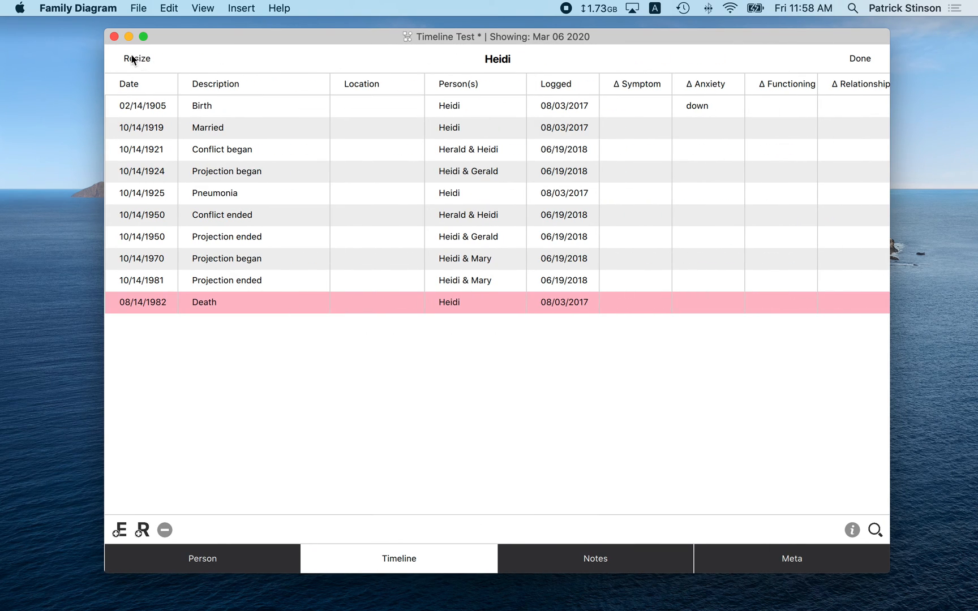
pyautogui.click(135, 60)
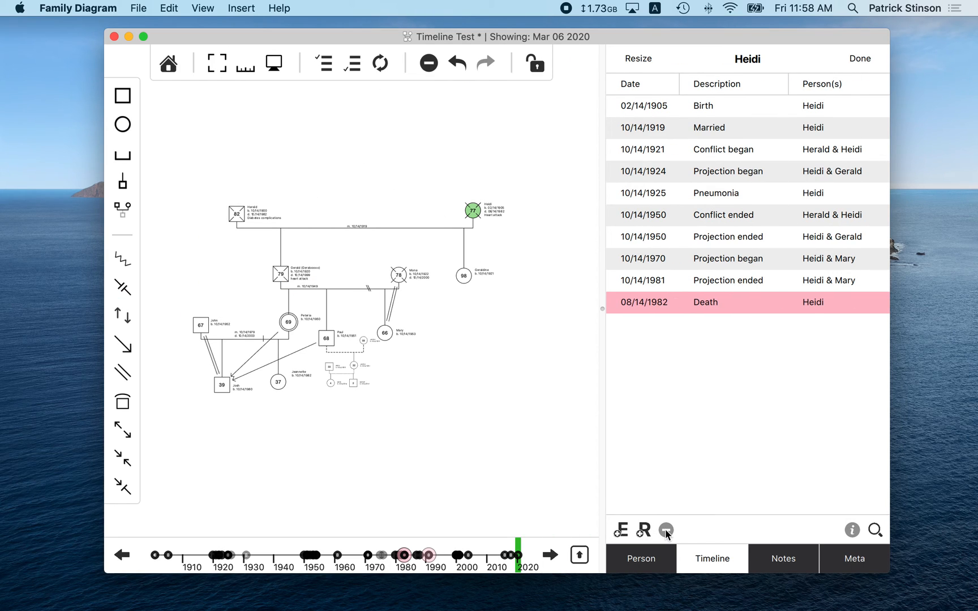
# - Examine the new event form for the selected woman twice, cancelling it each time and returning to her timeline
pyautogui.click(620, 530)
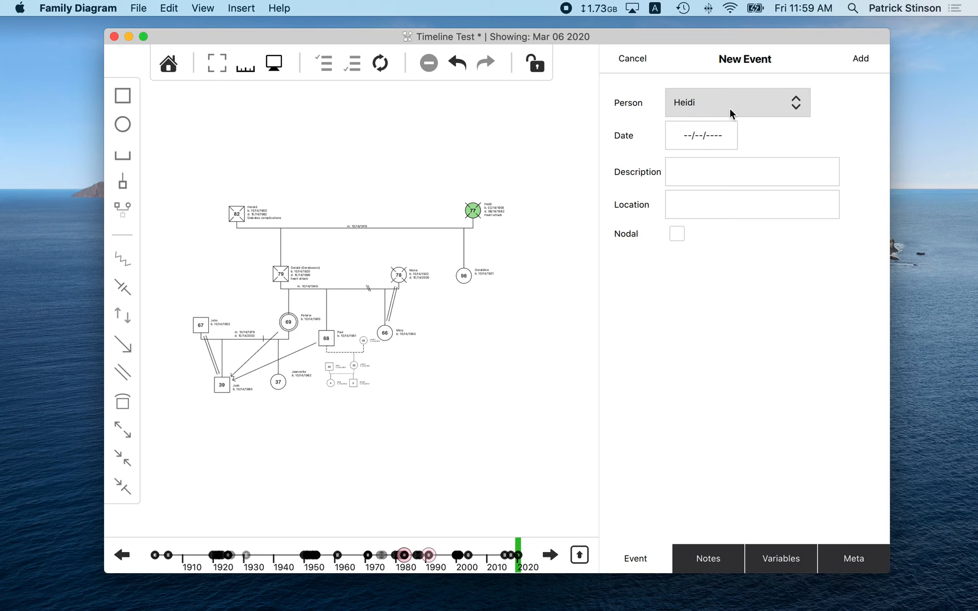
pyautogui.click(632, 59)
pyautogui.click(697, 559)
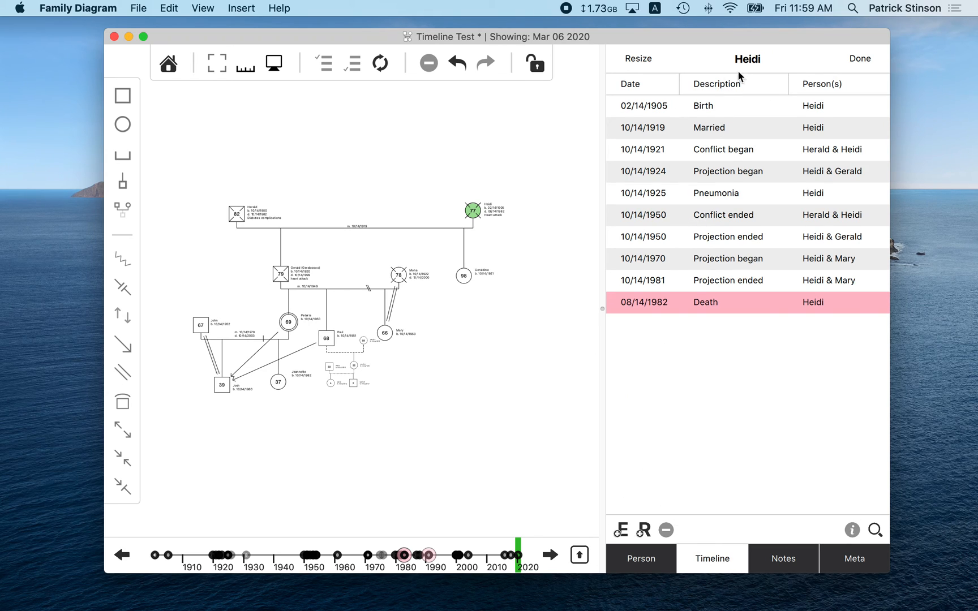
pyautogui.click(621, 531)
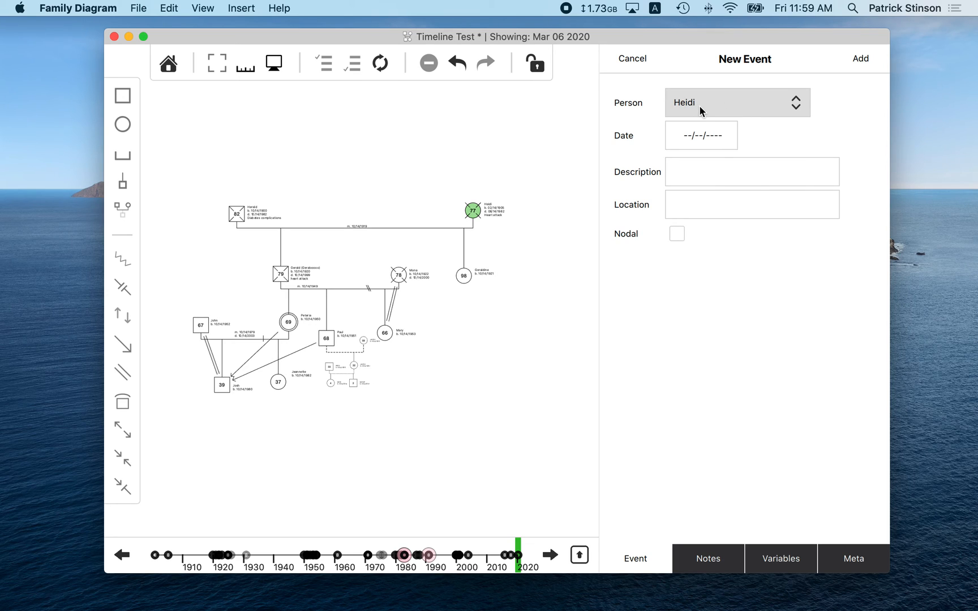
pyautogui.click(631, 59)
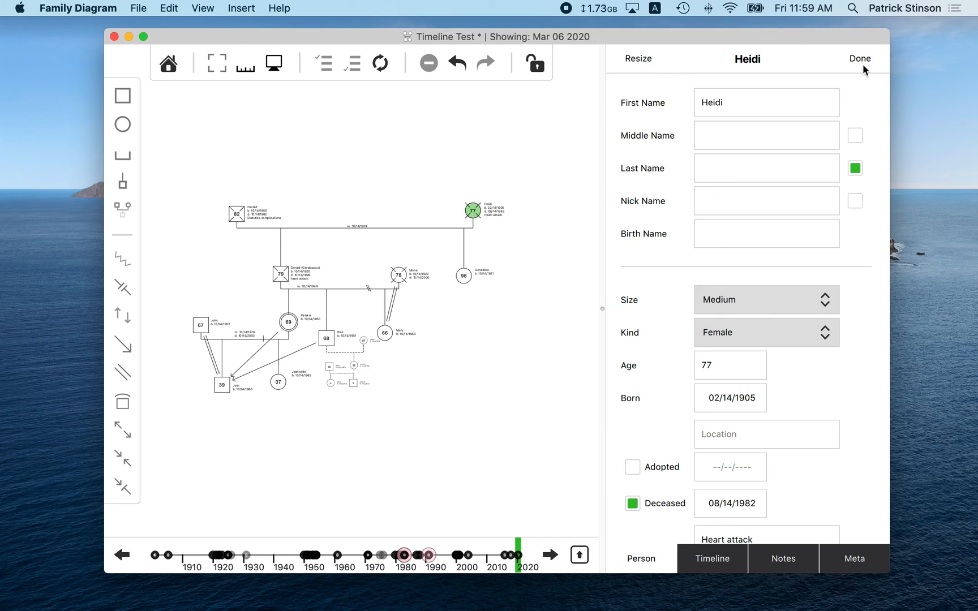
pyautogui.click(718, 557)
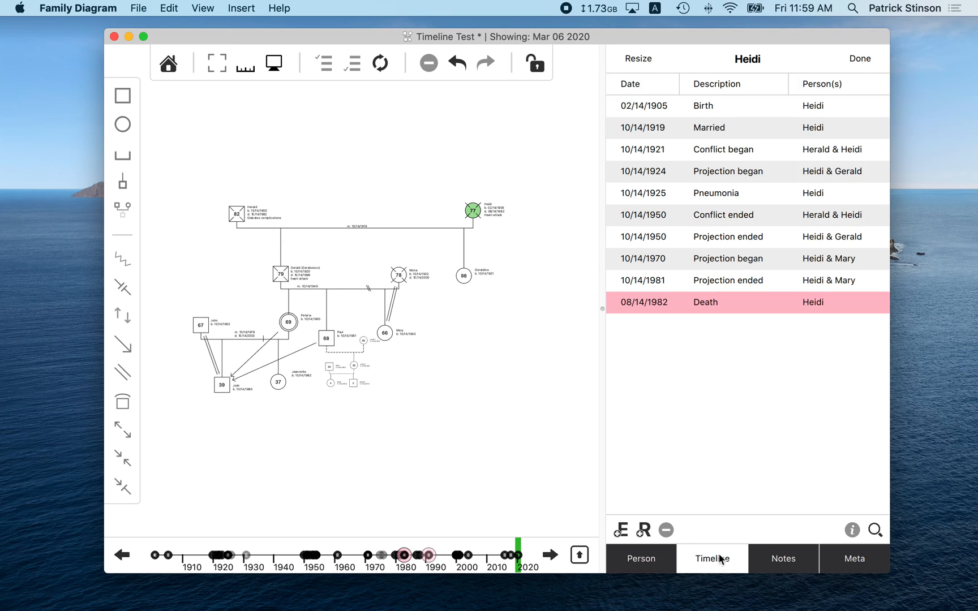
# - Examine the Kind and Person B choices of a new relationship for the woman, cancel it, and close her properties
pyautogui.click(643, 530)
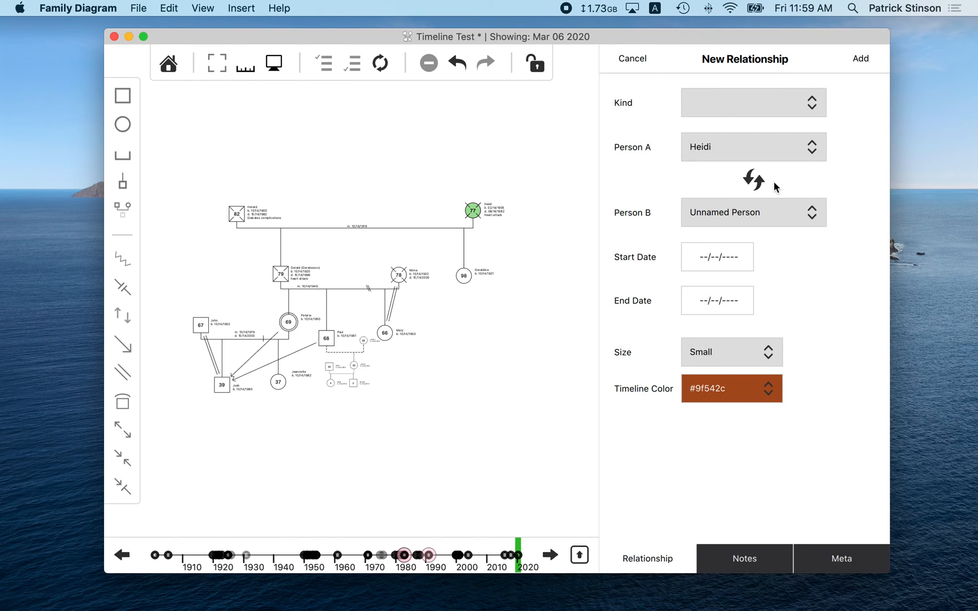
pyautogui.click(753, 104)
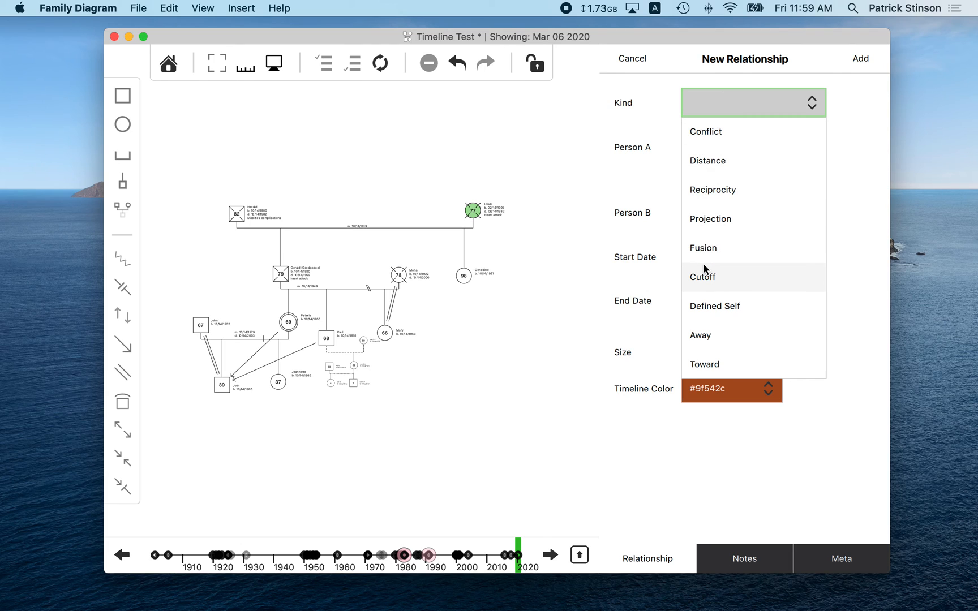
pyautogui.press('Escape')
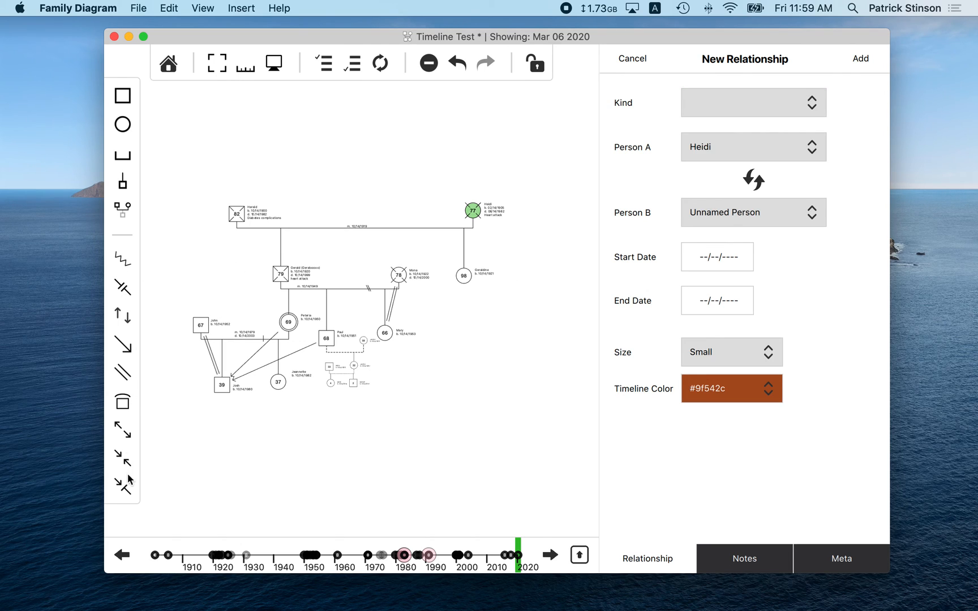
pyautogui.click(735, 214)
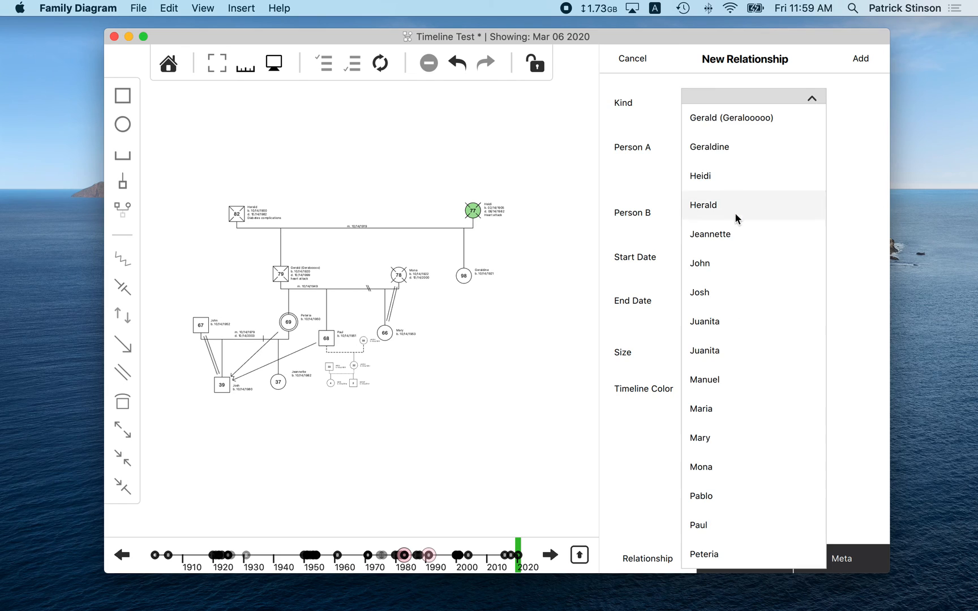
pyautogui.click(880, 230)
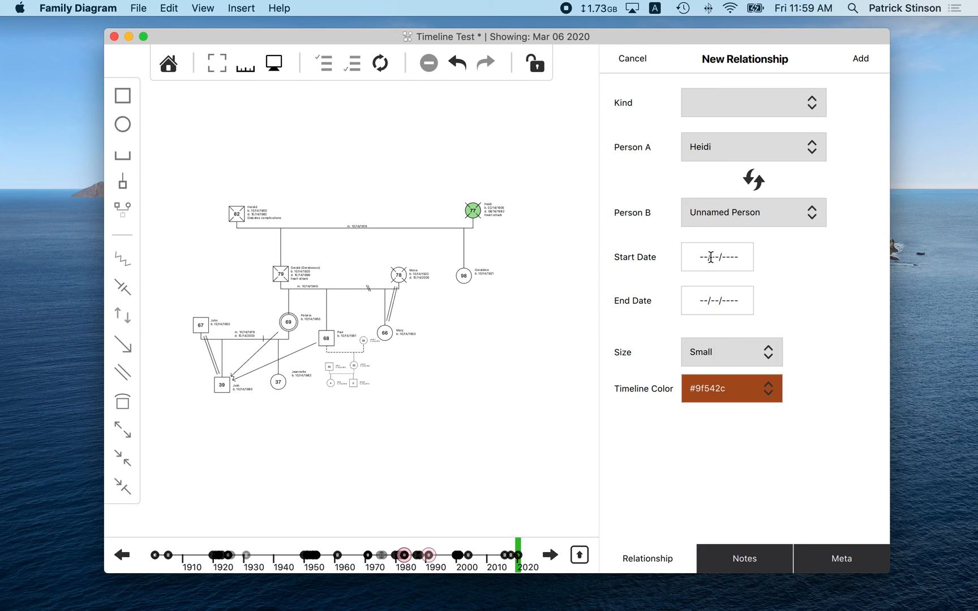
pyautogui.click(640, 60)
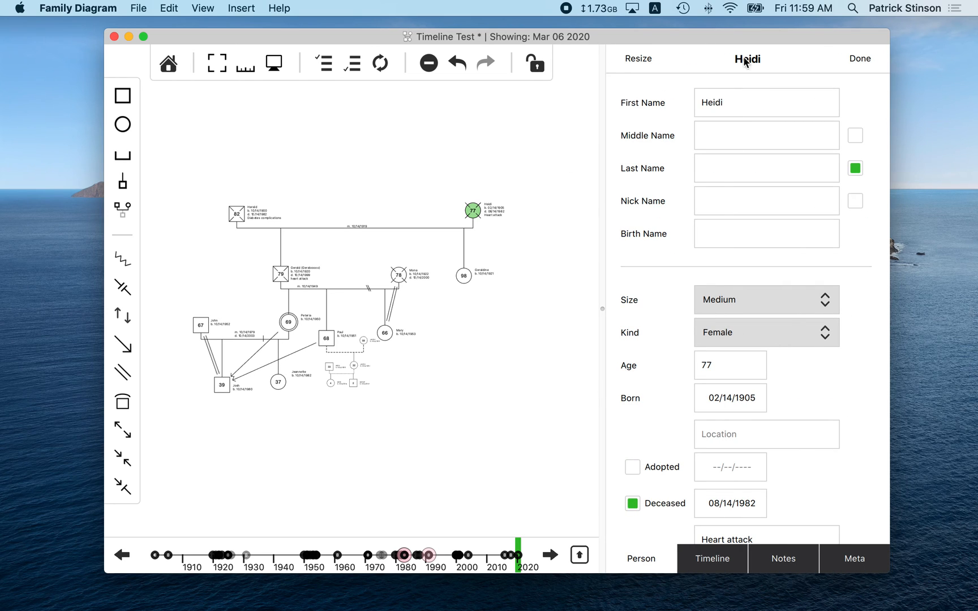
pyautogui.click(860, 59)
# - Draw a conflict relationship from the deceased man aged 82 to the deceased woman aged 77, and undo it
pyautogui.click(123, 260)
pyautogui.moveTo(314, 176); pyautogui.dragTo(691, 171)
pyautogui.press('super+z')
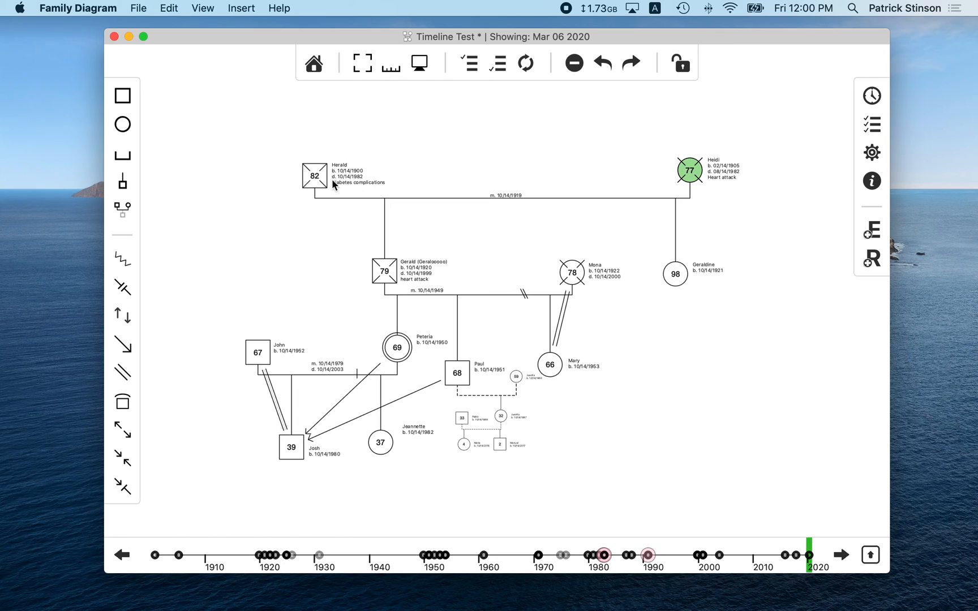
# - Add the deceased man aged 82 to the selection and show the combined timeline of both people
pyautogui.keyDown('shift'); pyautogui.click(318, 177); pyautogui.keyUp('shift')
pyautogui.click(871, 181)
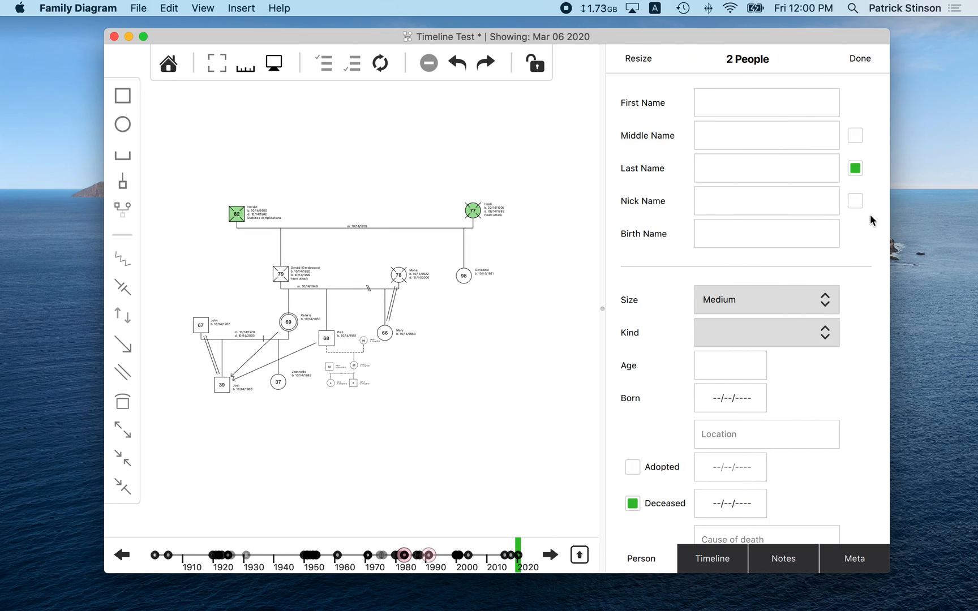
pyautogui.click(702, 554)
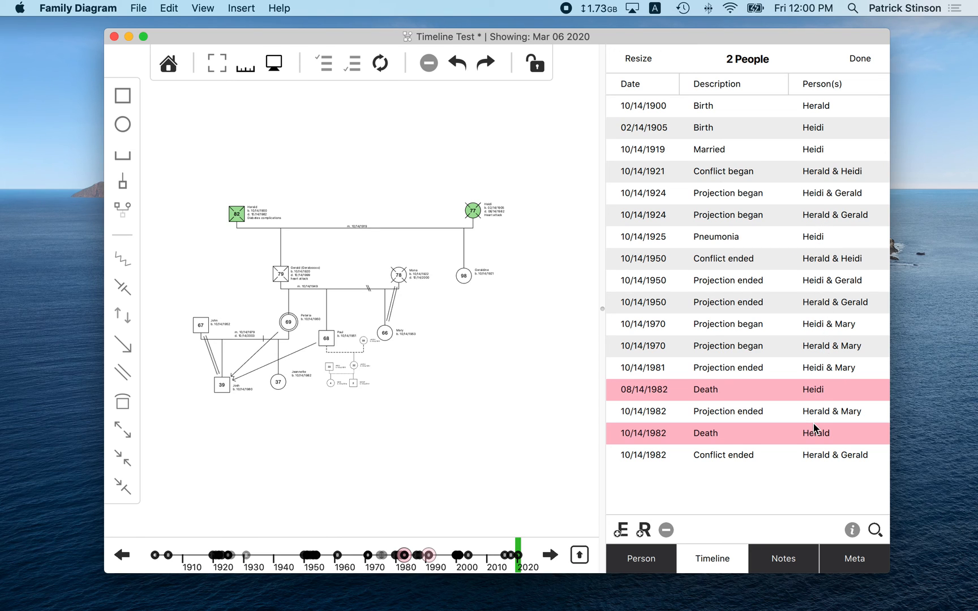
# - Add the woman aged 98 to the selection and browse the three people's timeline, and deselect her to show the couple's timeline again
pyautogui.keyDown('super'); pyautogui.click(464, 277); pyautogui.keyUp('super')
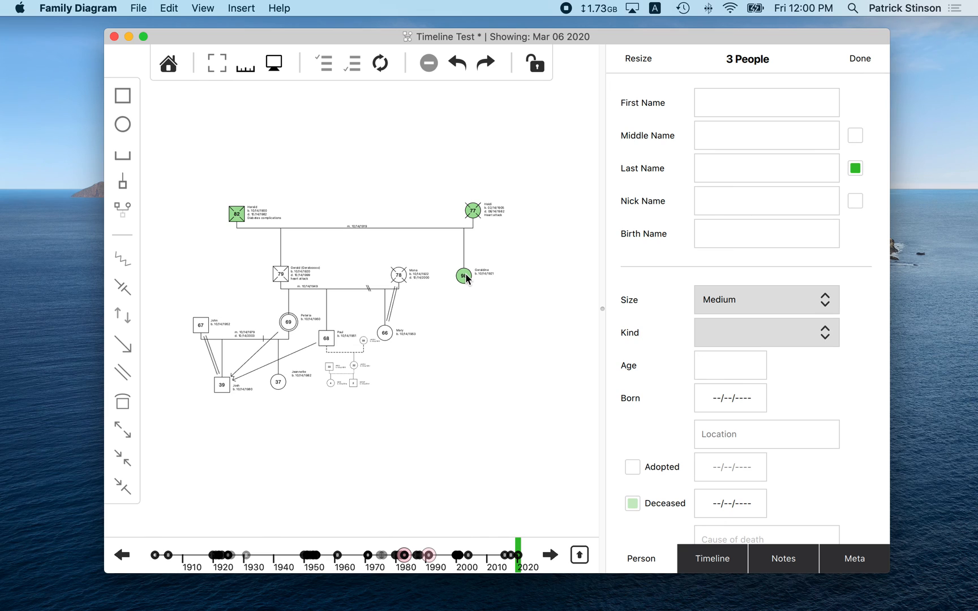
pyautogui.click(714, 560)
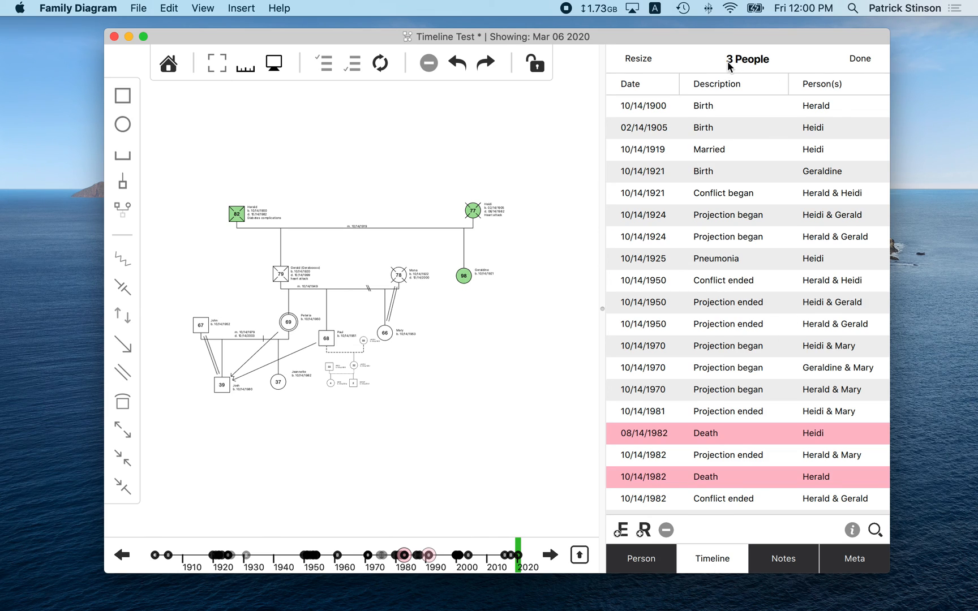
pyautogui.scroll(-1, 840, 196)
pyautogui.scroll(1, 840, 198)
pyautogui.scroll(-1, 840, 198)
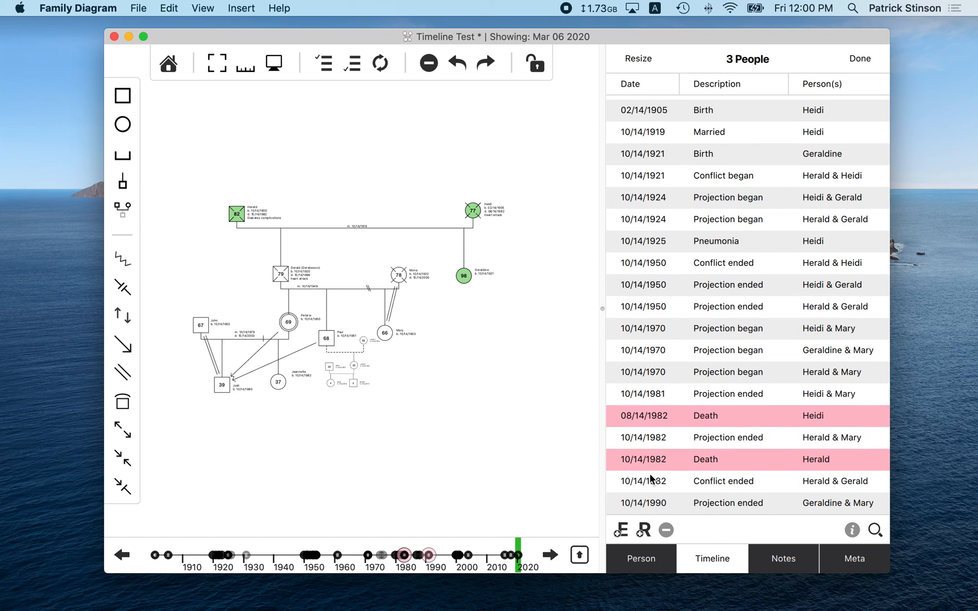
pyautogui.keyDown('super'); pyautogui.click(464, 277); pyautogui.keyUp('super')
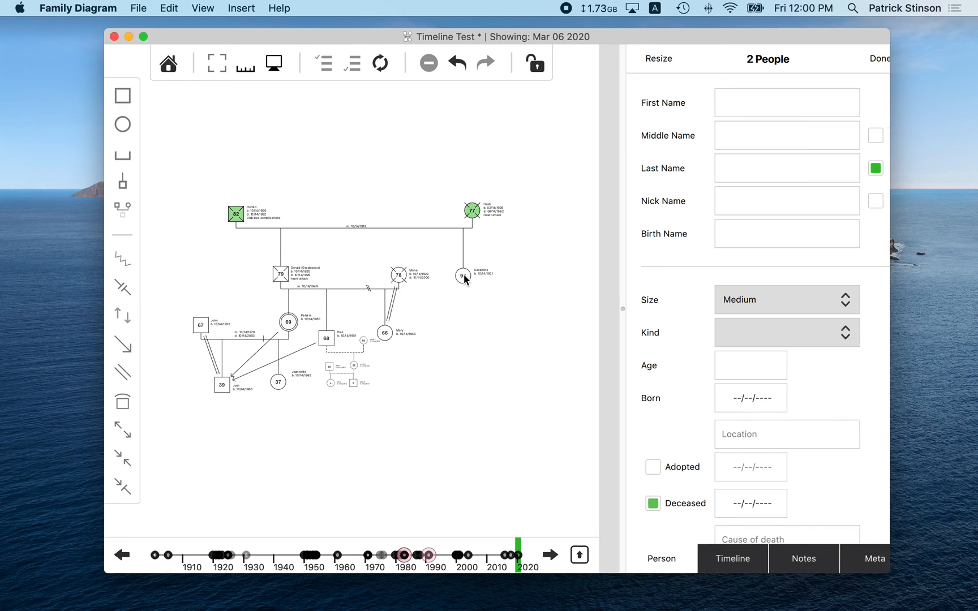
pyautogui.click(723, 544)
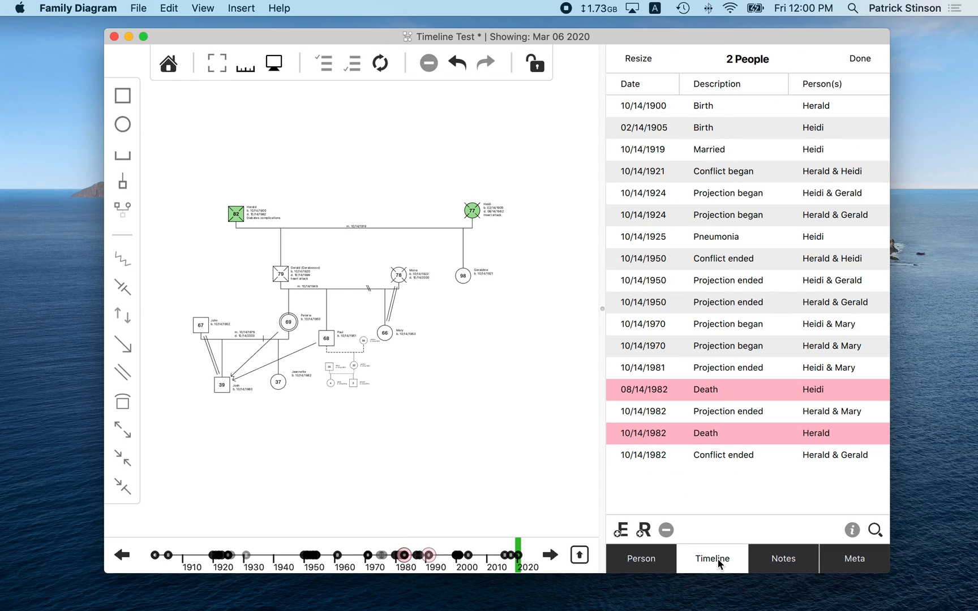
# - Examine the prefilled persons of a new relationship for the selected couple, cancel it, and clear the selection
pyautogui.click(642, 528)
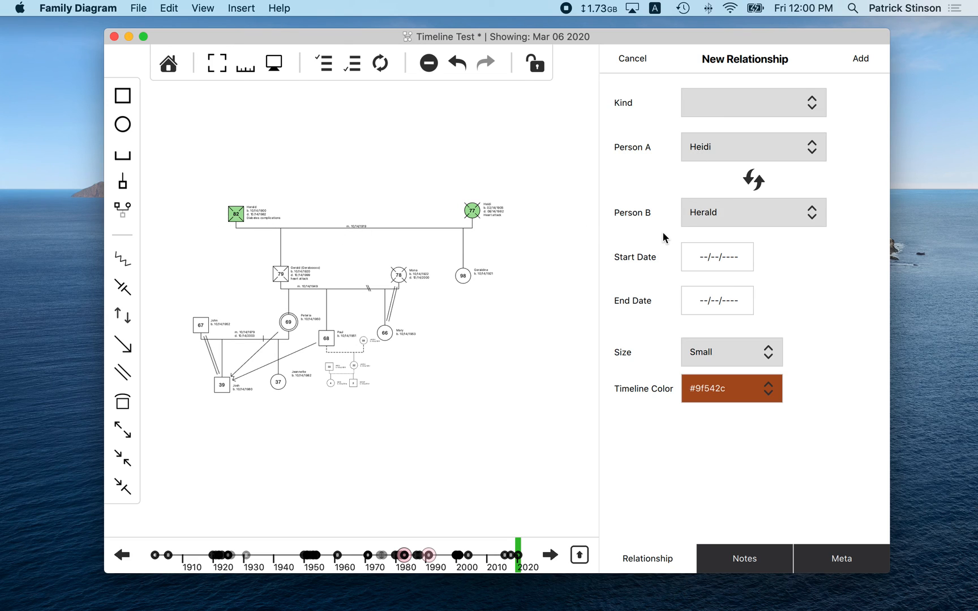
pyautogui.click(634, 57)
pyautogui.click(743, 109)
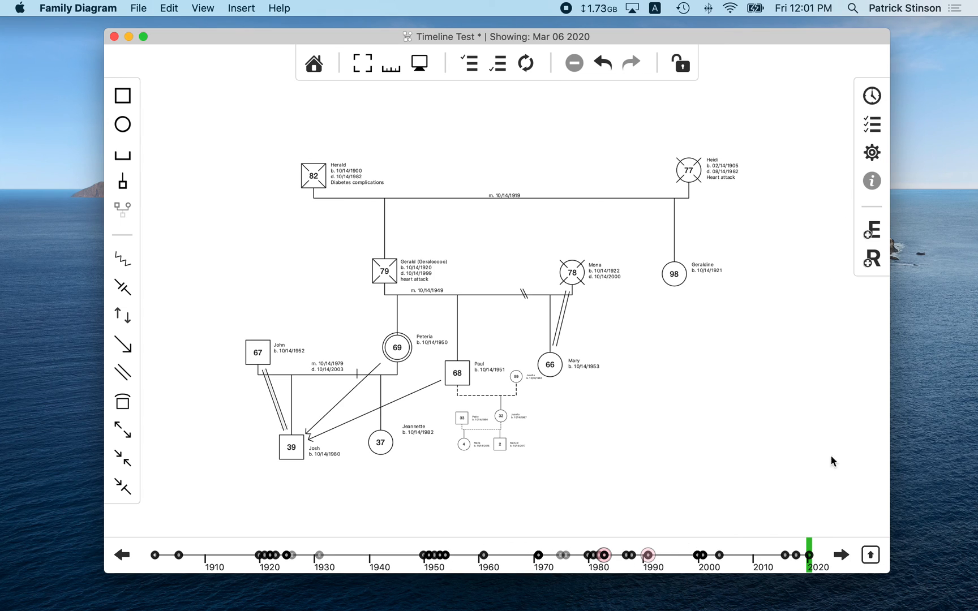
# - Expand the graphical timeline and use its search tags to show Births and Deaths as separate rows, leaving out Basic Emotional Pattern
pyautogui.click(871, 555)
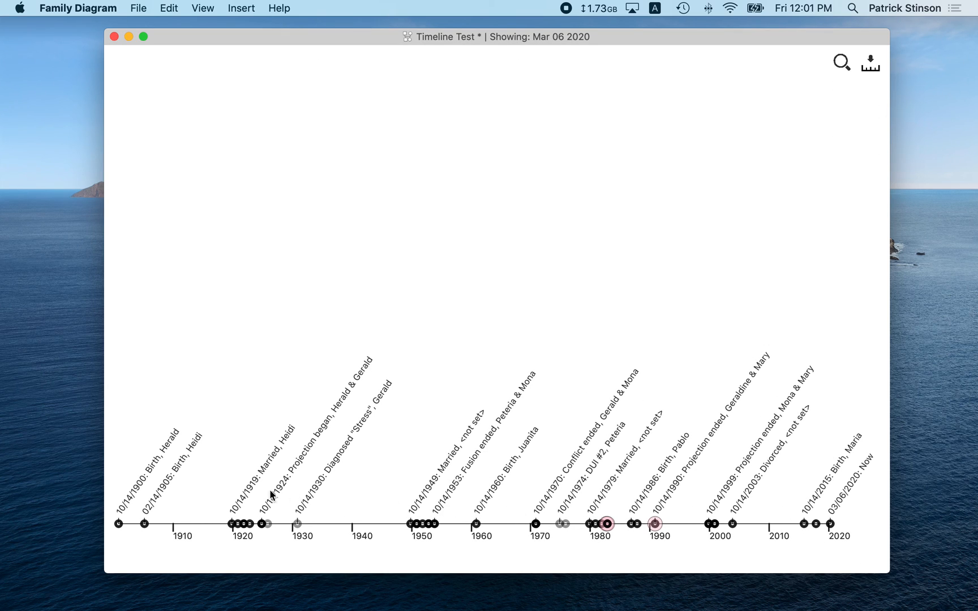
pyautogui.click(841, 61)
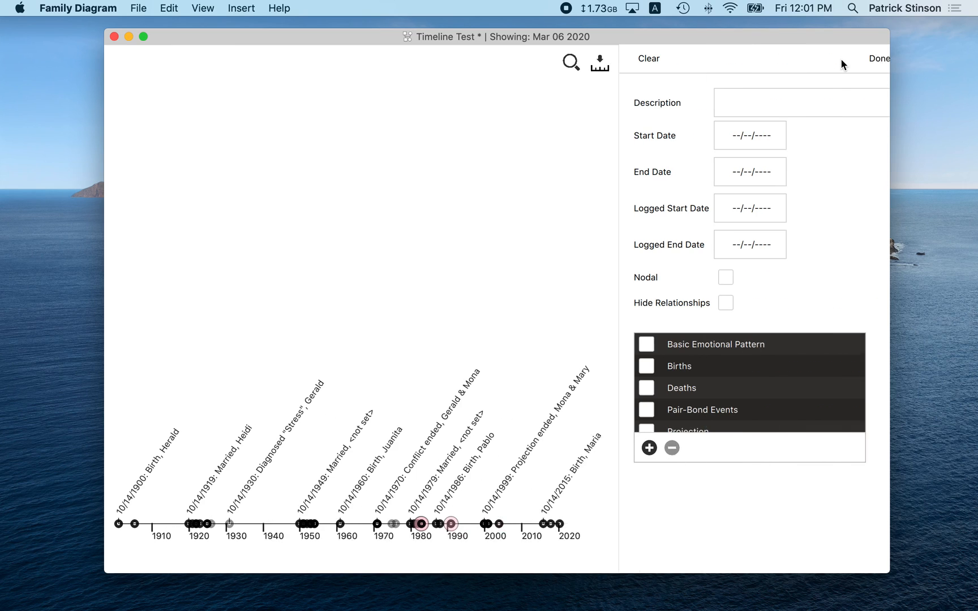
pyautogui.click(628, 349)
pyautogui.click(626, 365)
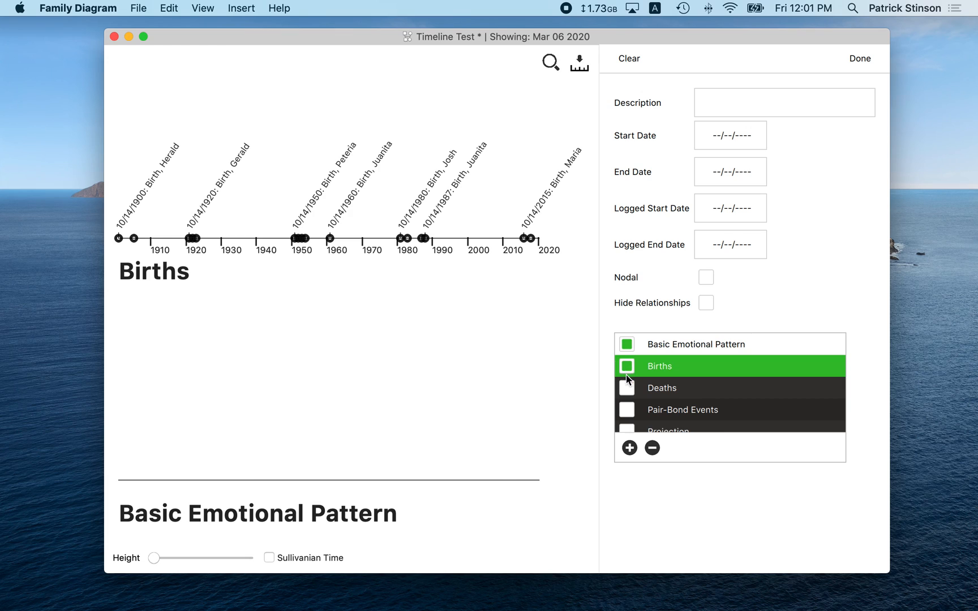
pyautogui.click(626, 389)
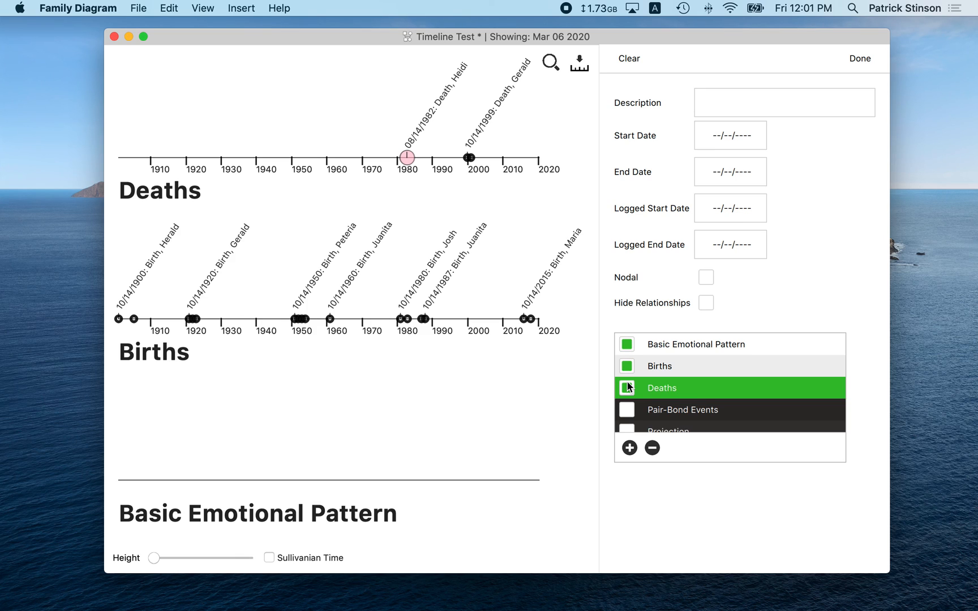
pyautogui.click(632, 350)
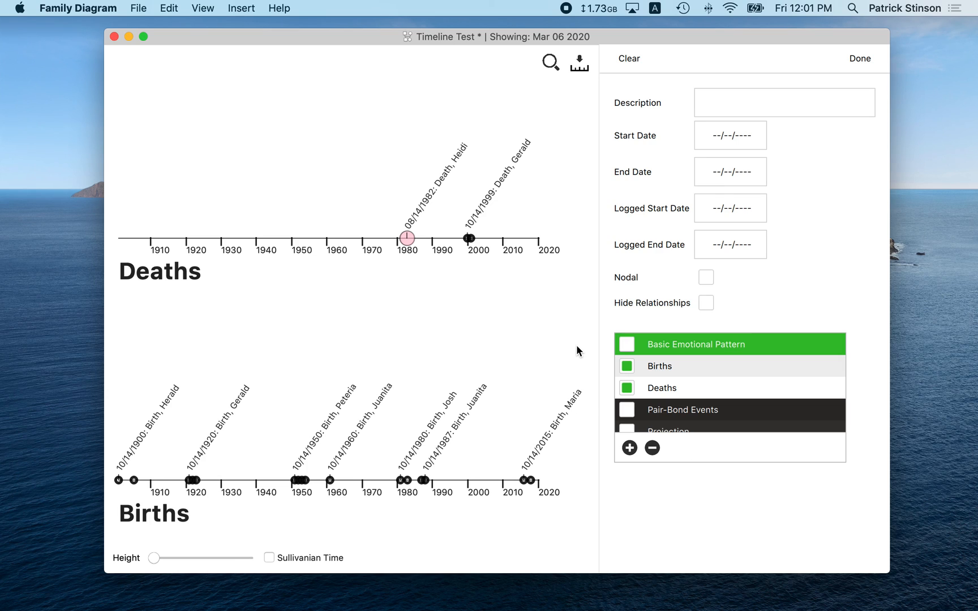
# - Remove the Deaths and Births tags from the timeline search, close the search, and collapse the graphical timeline
pyautogui.scroll(-2, 664, 390)
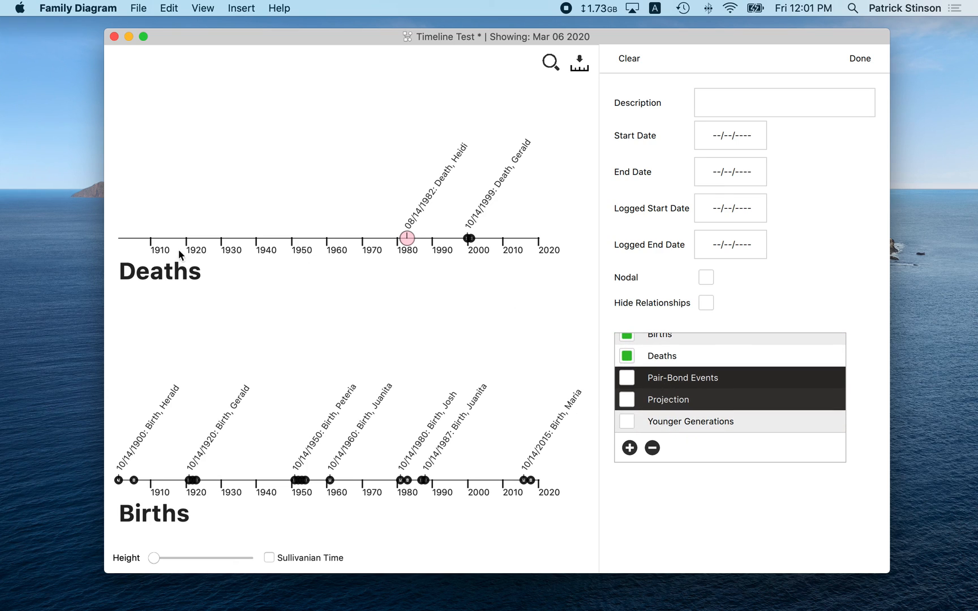
pyautogui.click(626, 355)
pyautogui.click(626, 336)
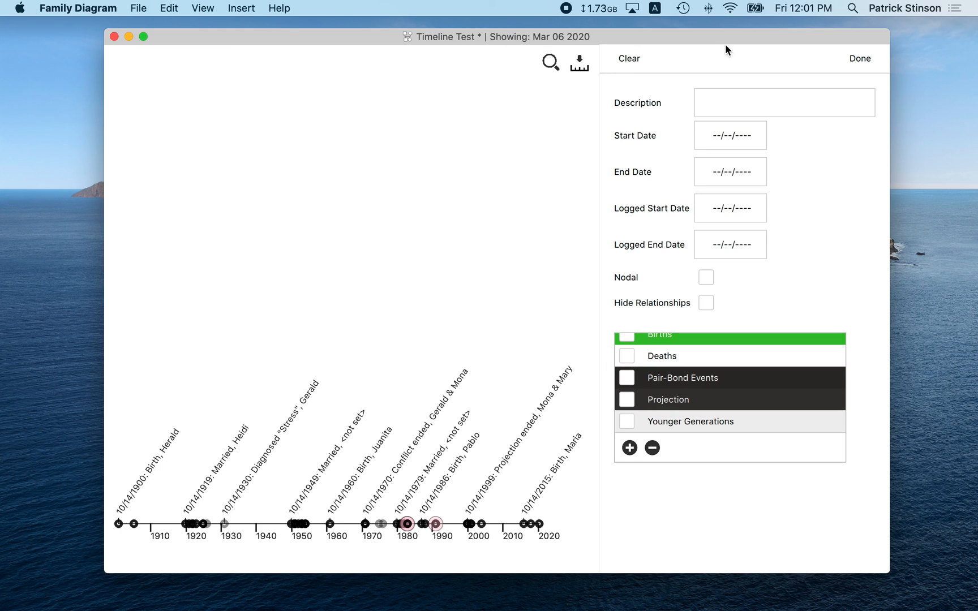
pyautogui.click(861, 60)
pyautogui.click(870, 63)
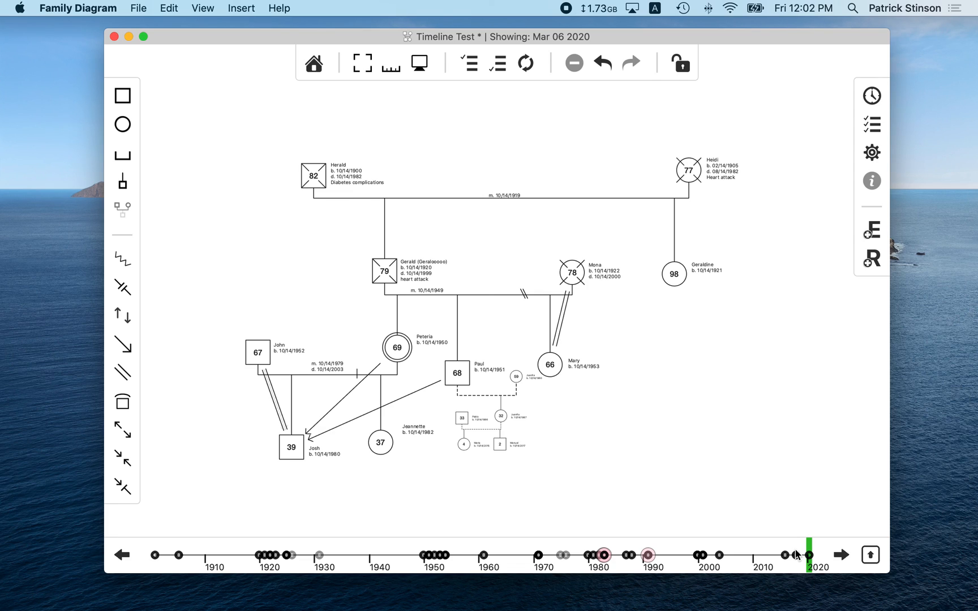
# - Show the entire family's timeline beside the diagram, and close it
pyautogui.click(867, 97)
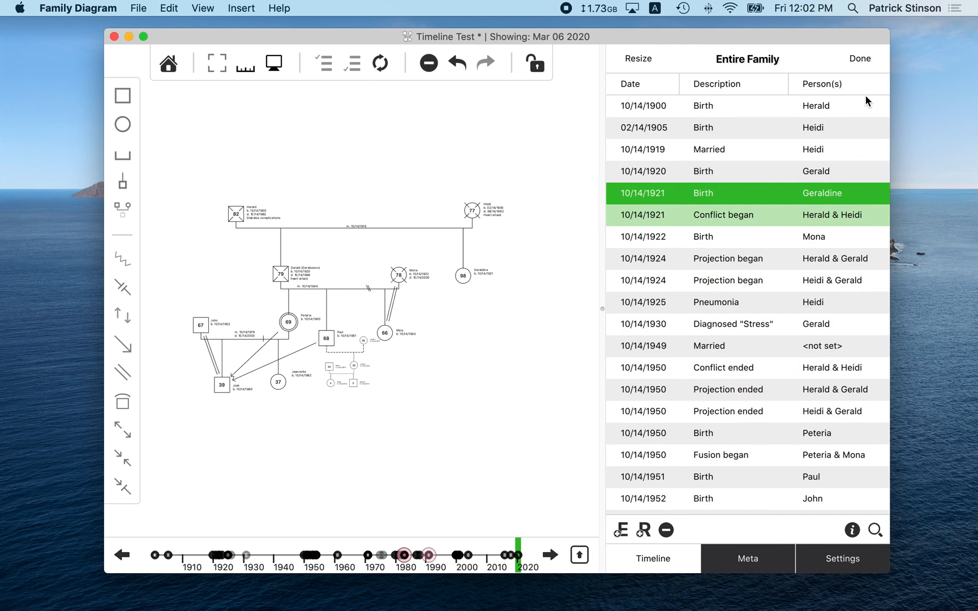
pyautogui.click(560, 171)
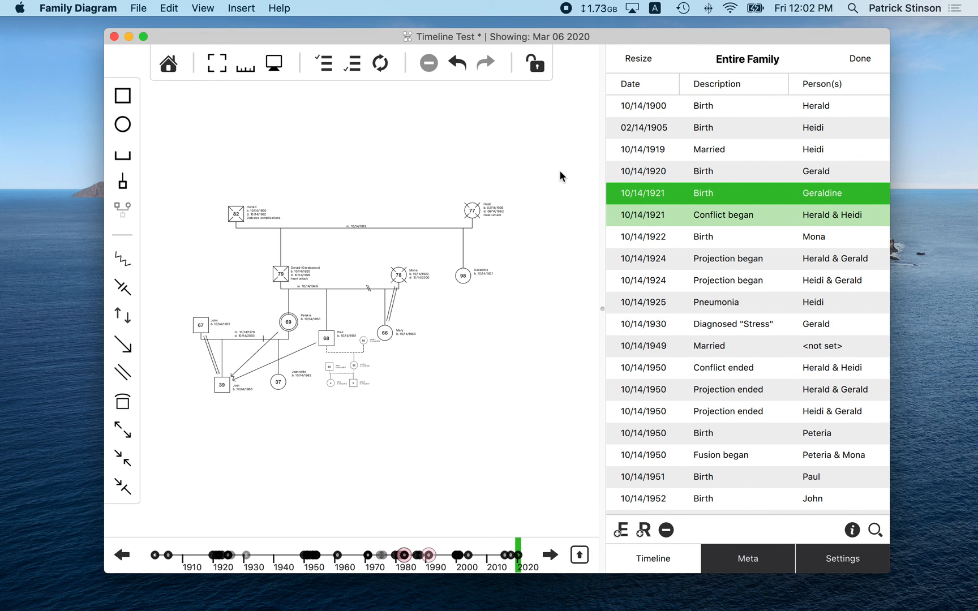
pyautogui.click(868, 55)
# - Show the timeline of the deceased woman aged 77, widen it to reveal the extra columns, and select the 10/14/1919 Married event
pyautogui.doubleClick(693, 168)
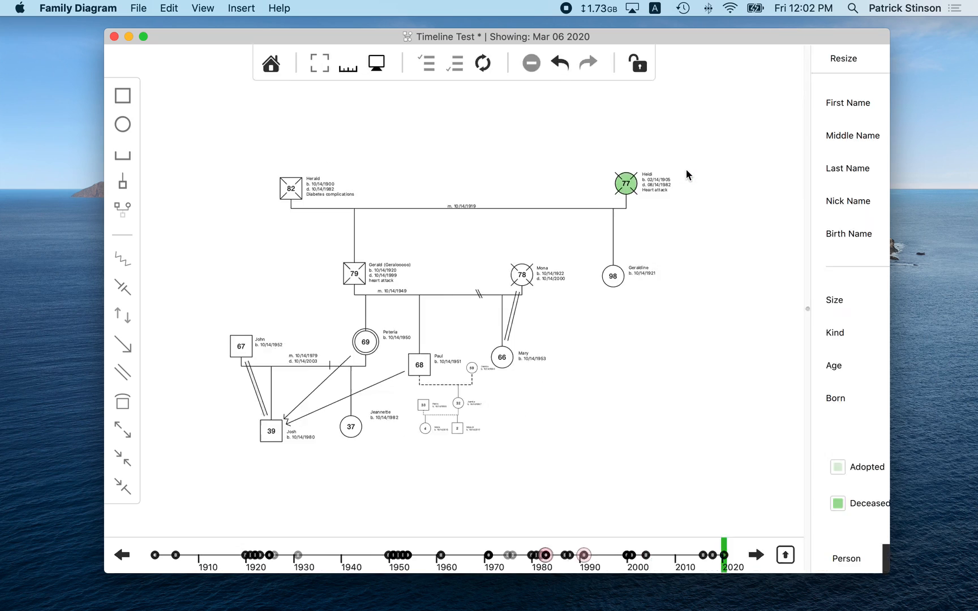
pyautogui.click(706, 557)
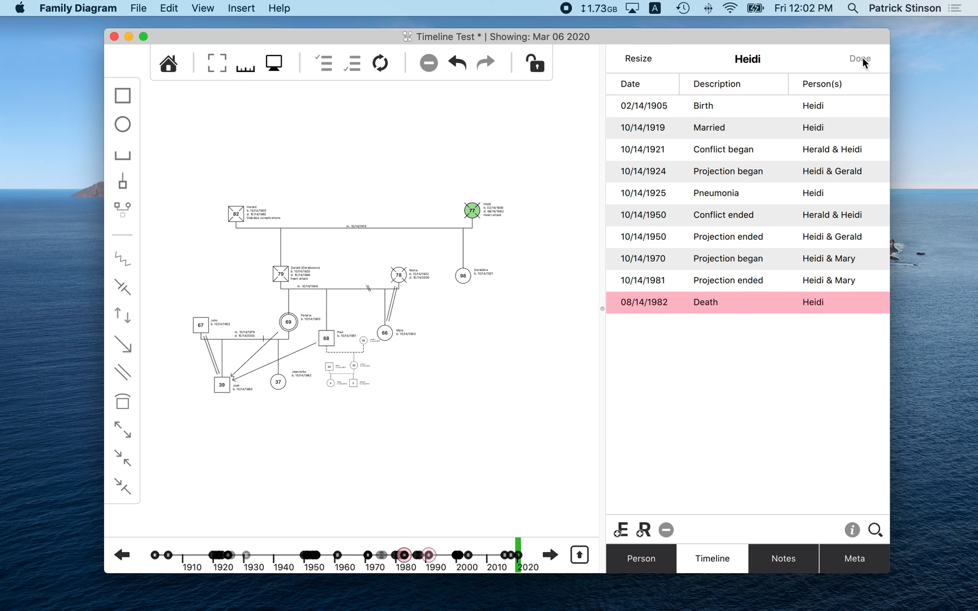
pyautogui.moveTo(603, 83); pyautogui.dragTo(110, 106)
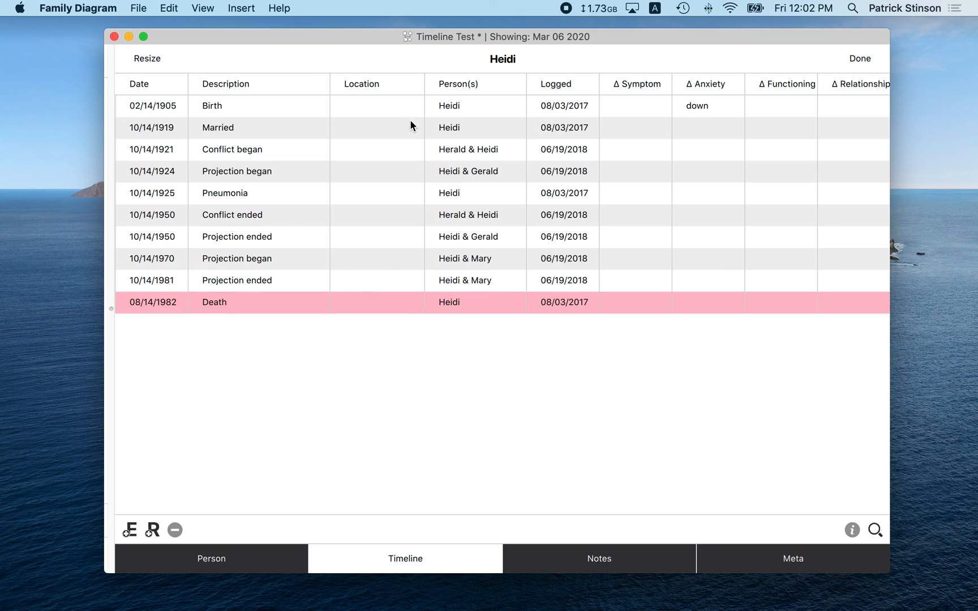
pyautogui.click(232, 105)
pyautogui.click(331, 125)
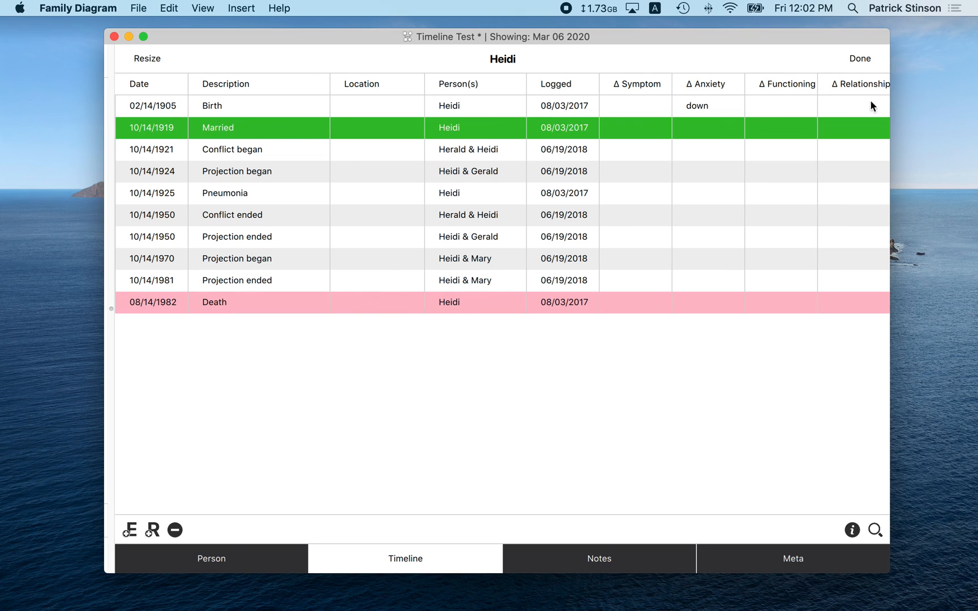
# - Narrow the woman's timeline back to its smaller width and close it to return to the full diagram
pyautogui.moveTo(110, 234); pyautogui.dragTo(604, 209)
pyautogui.click(856, 58)
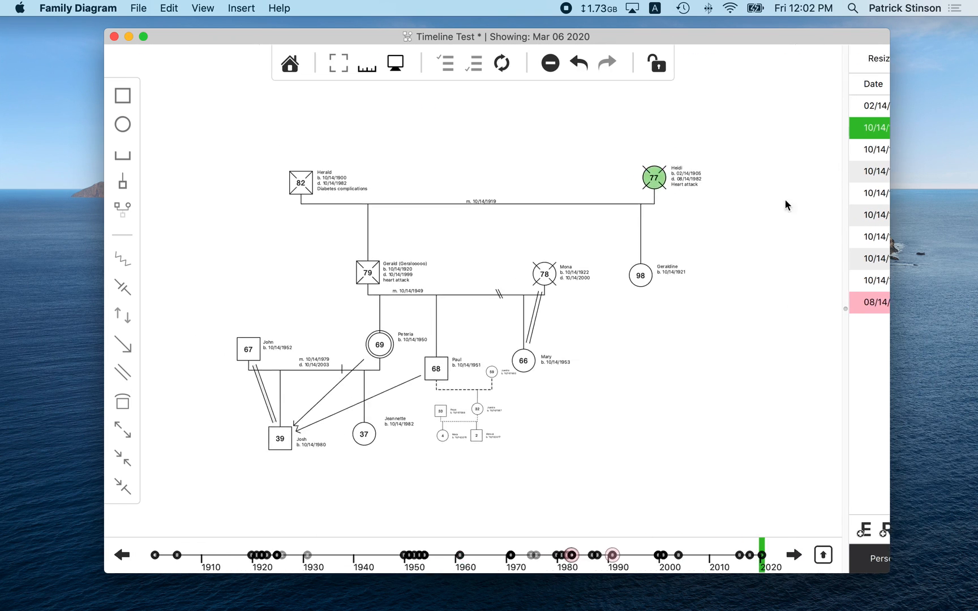
pyautogui.moveTo(811, 548); pyautogui.dragTo(880, 576)
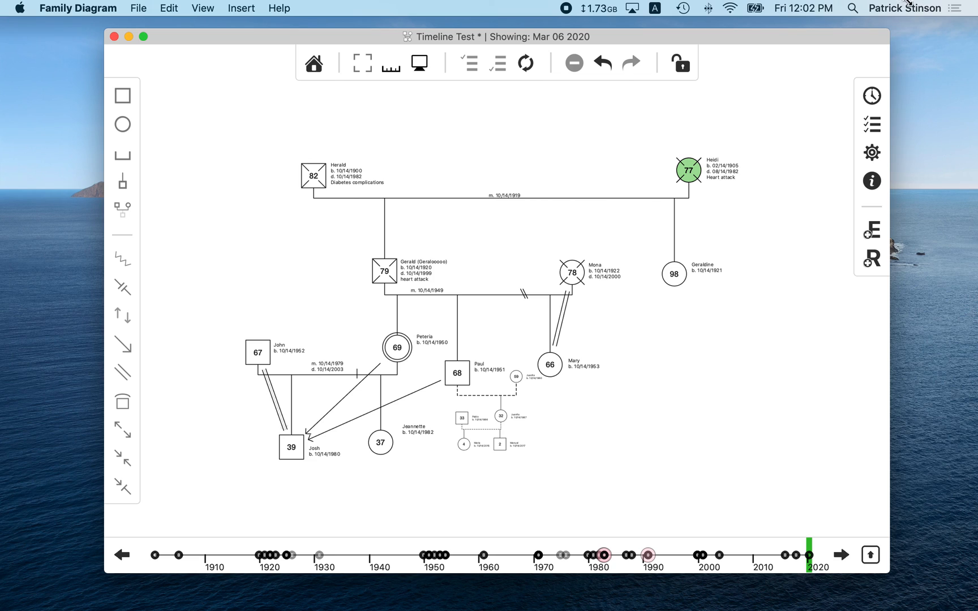